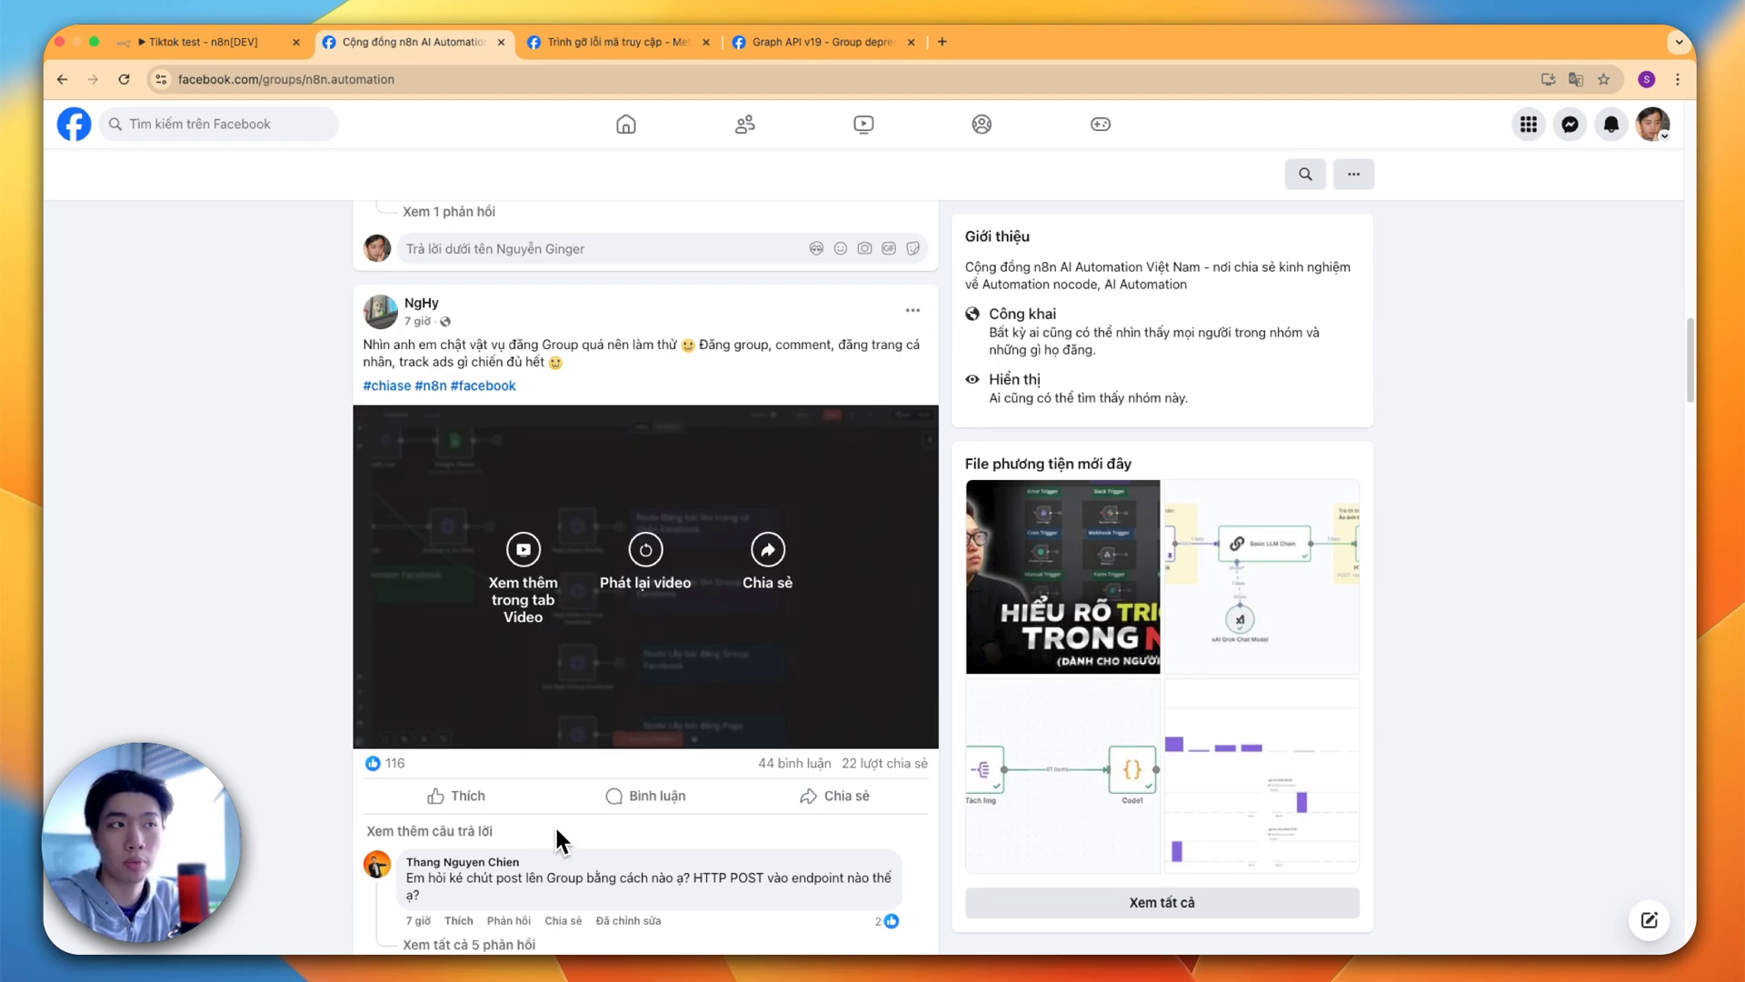
- Switch to the 'Graph API v19 - Group deprecation' thread on Meta's developer community
left_click(804, 42)
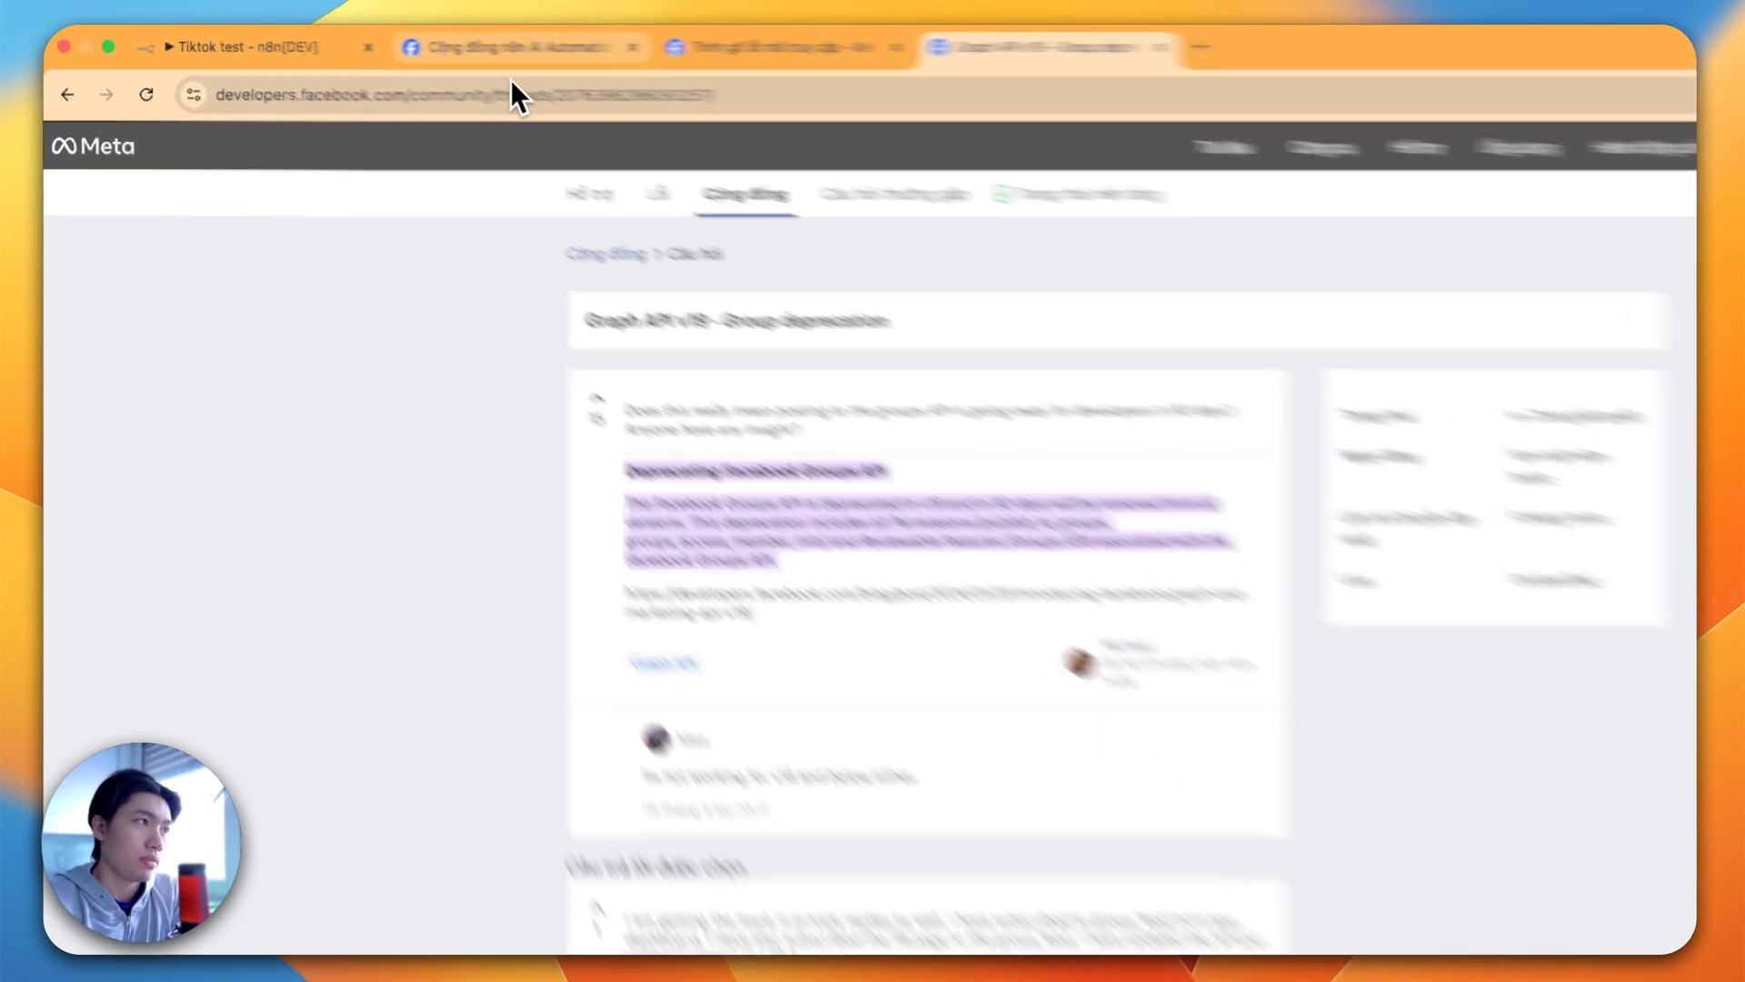
- Return to the Cộng đồng n8n AI Automation Facebook group page
left_click(396, 42)
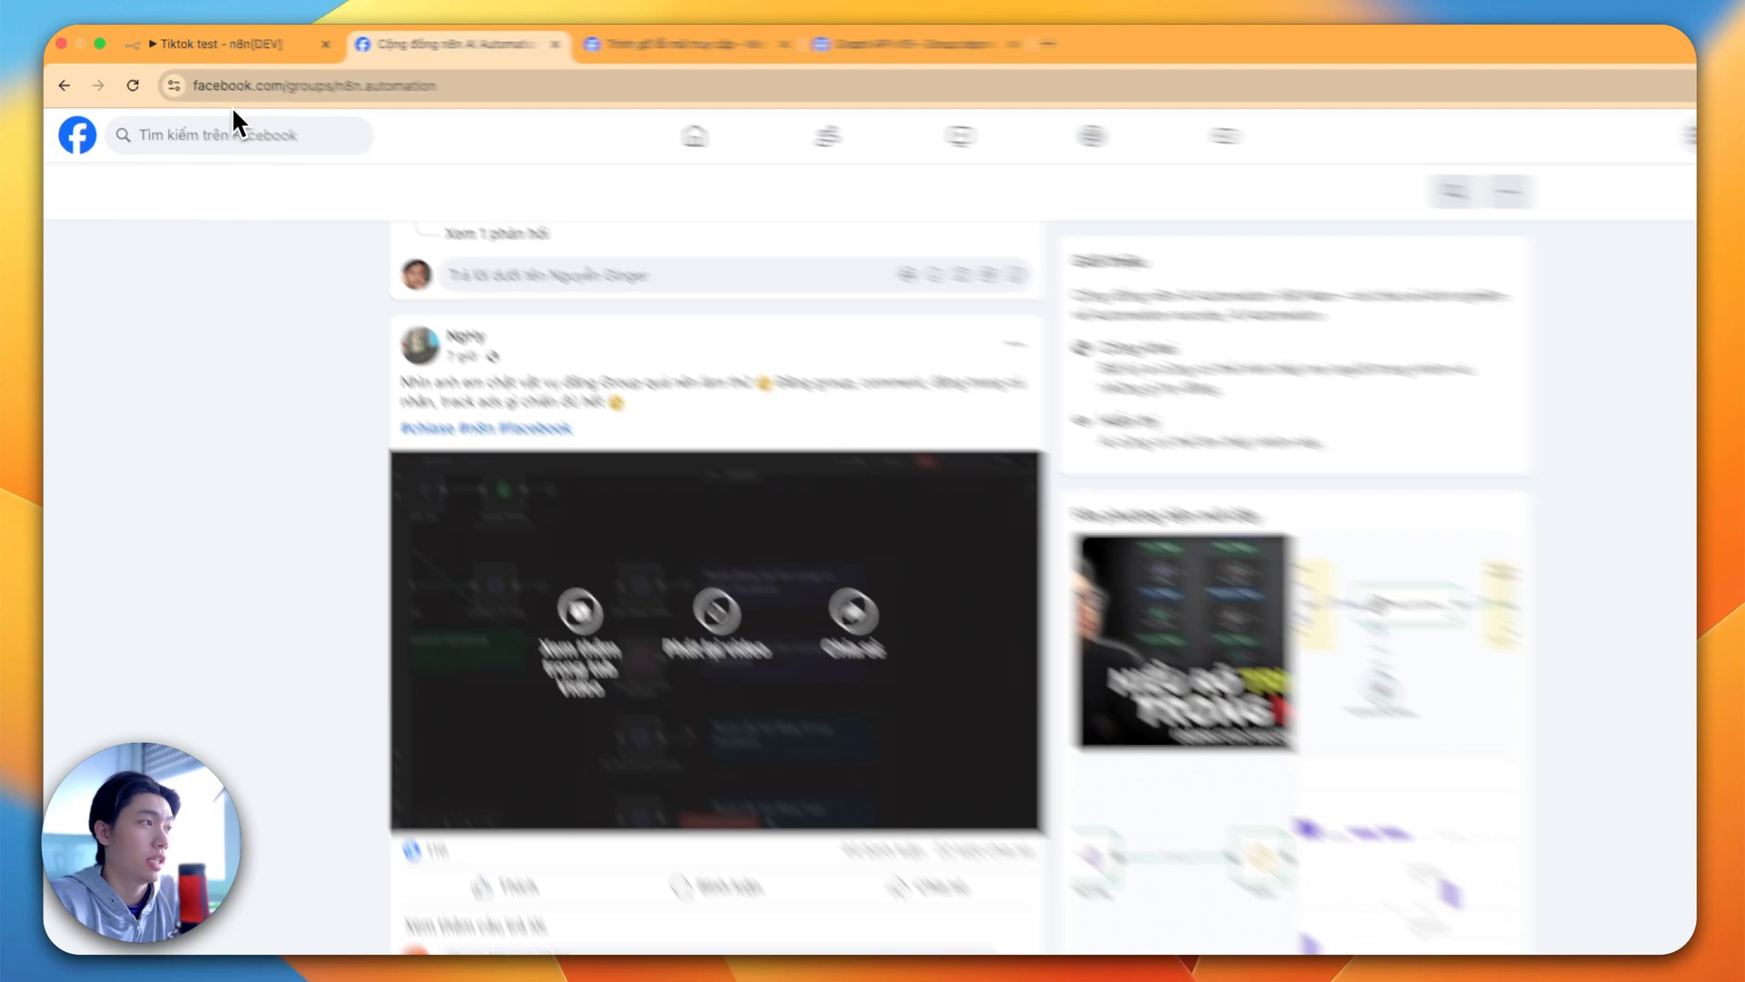
- Switch to n8n, go back to the canvas and open the HTTP Request node's settings
left_click(209, 42)
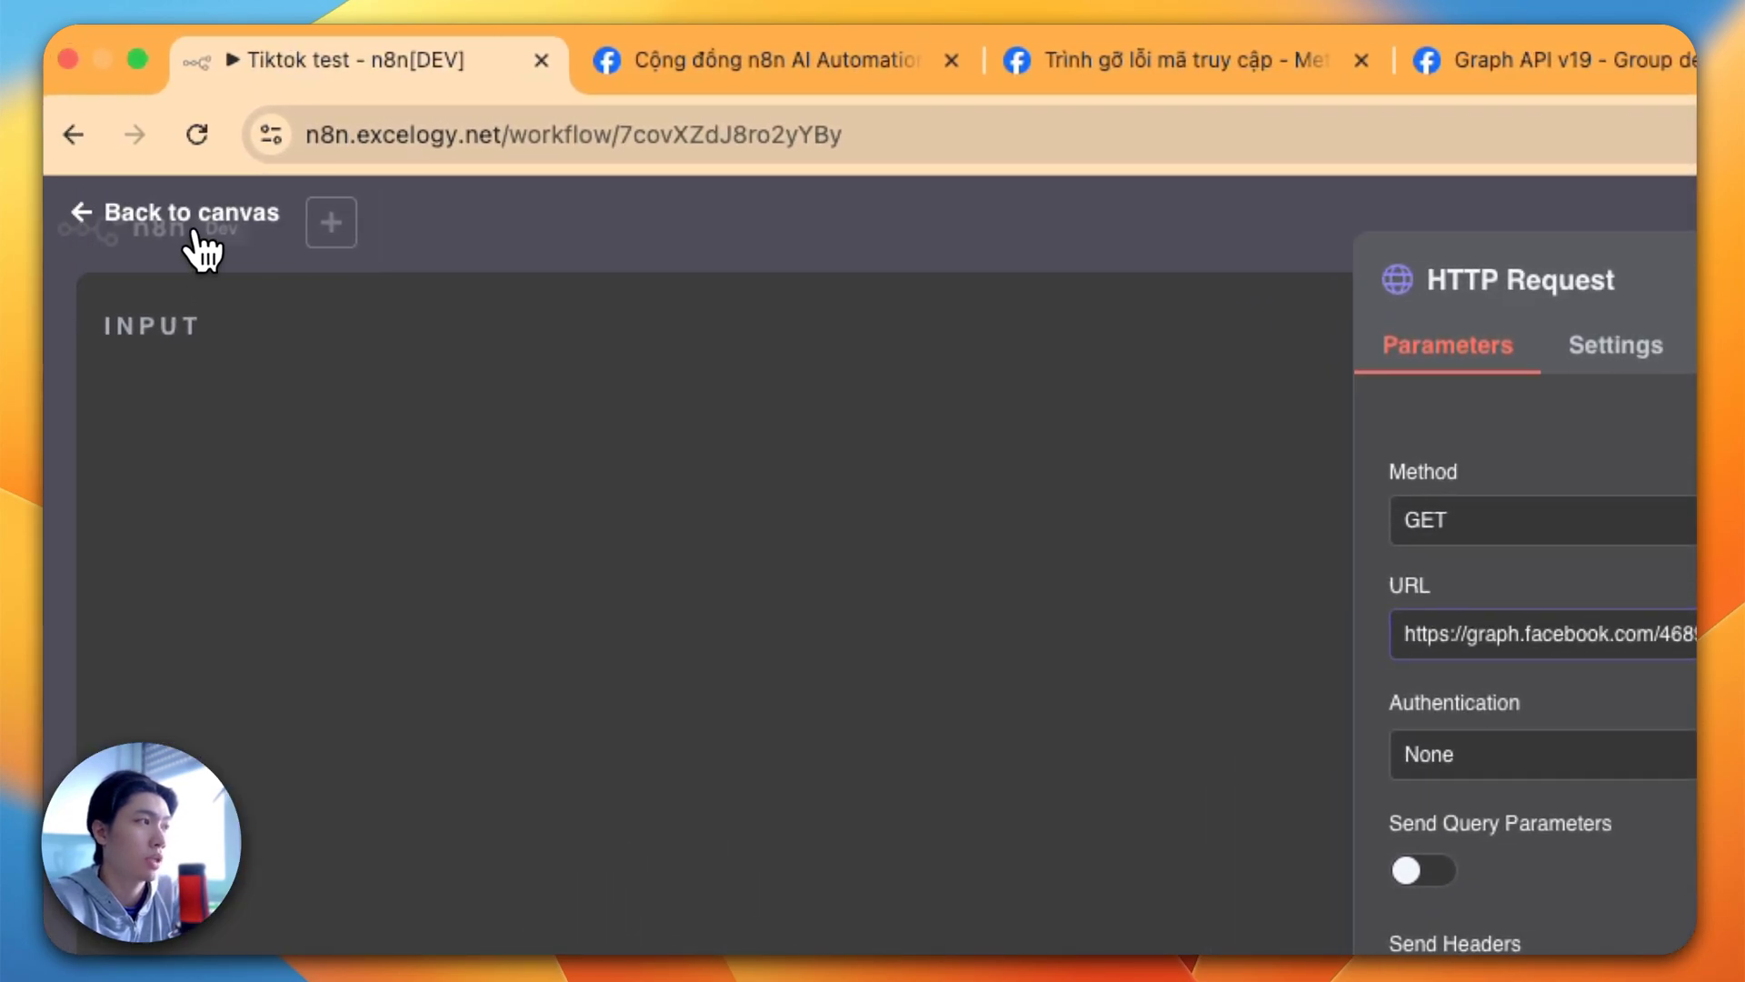
left_click(137, 215)
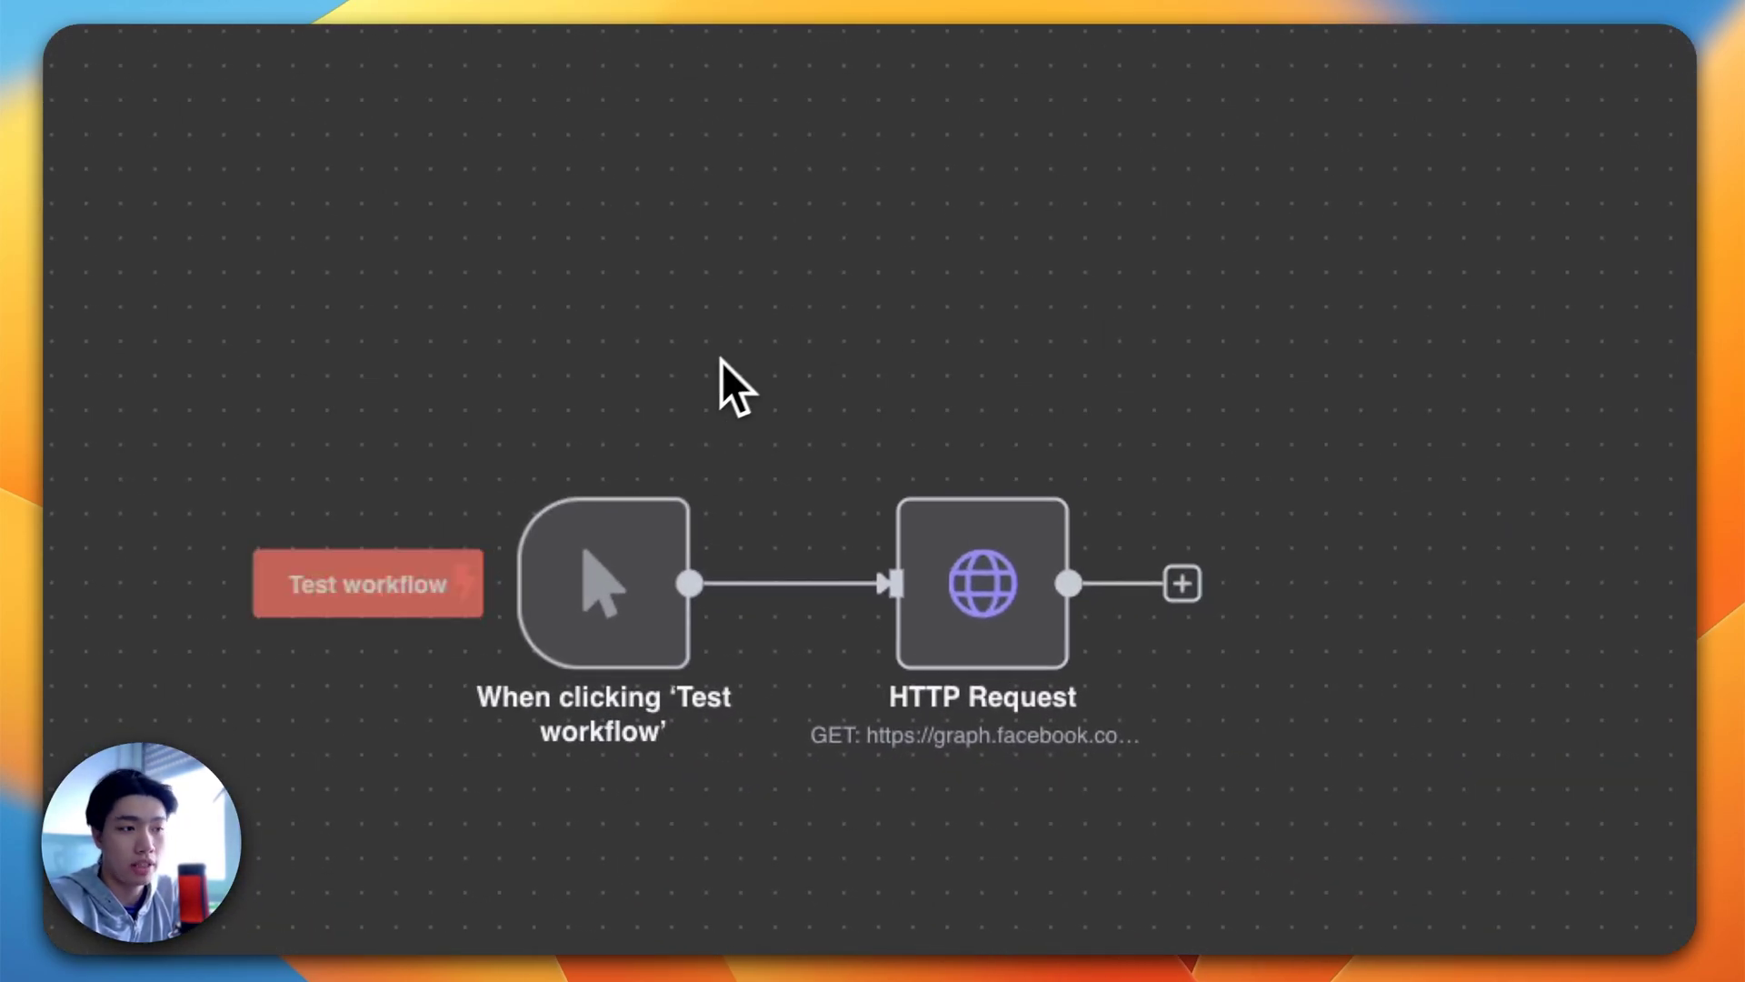
left_click(1041, 454)
left_click(1120, 515)
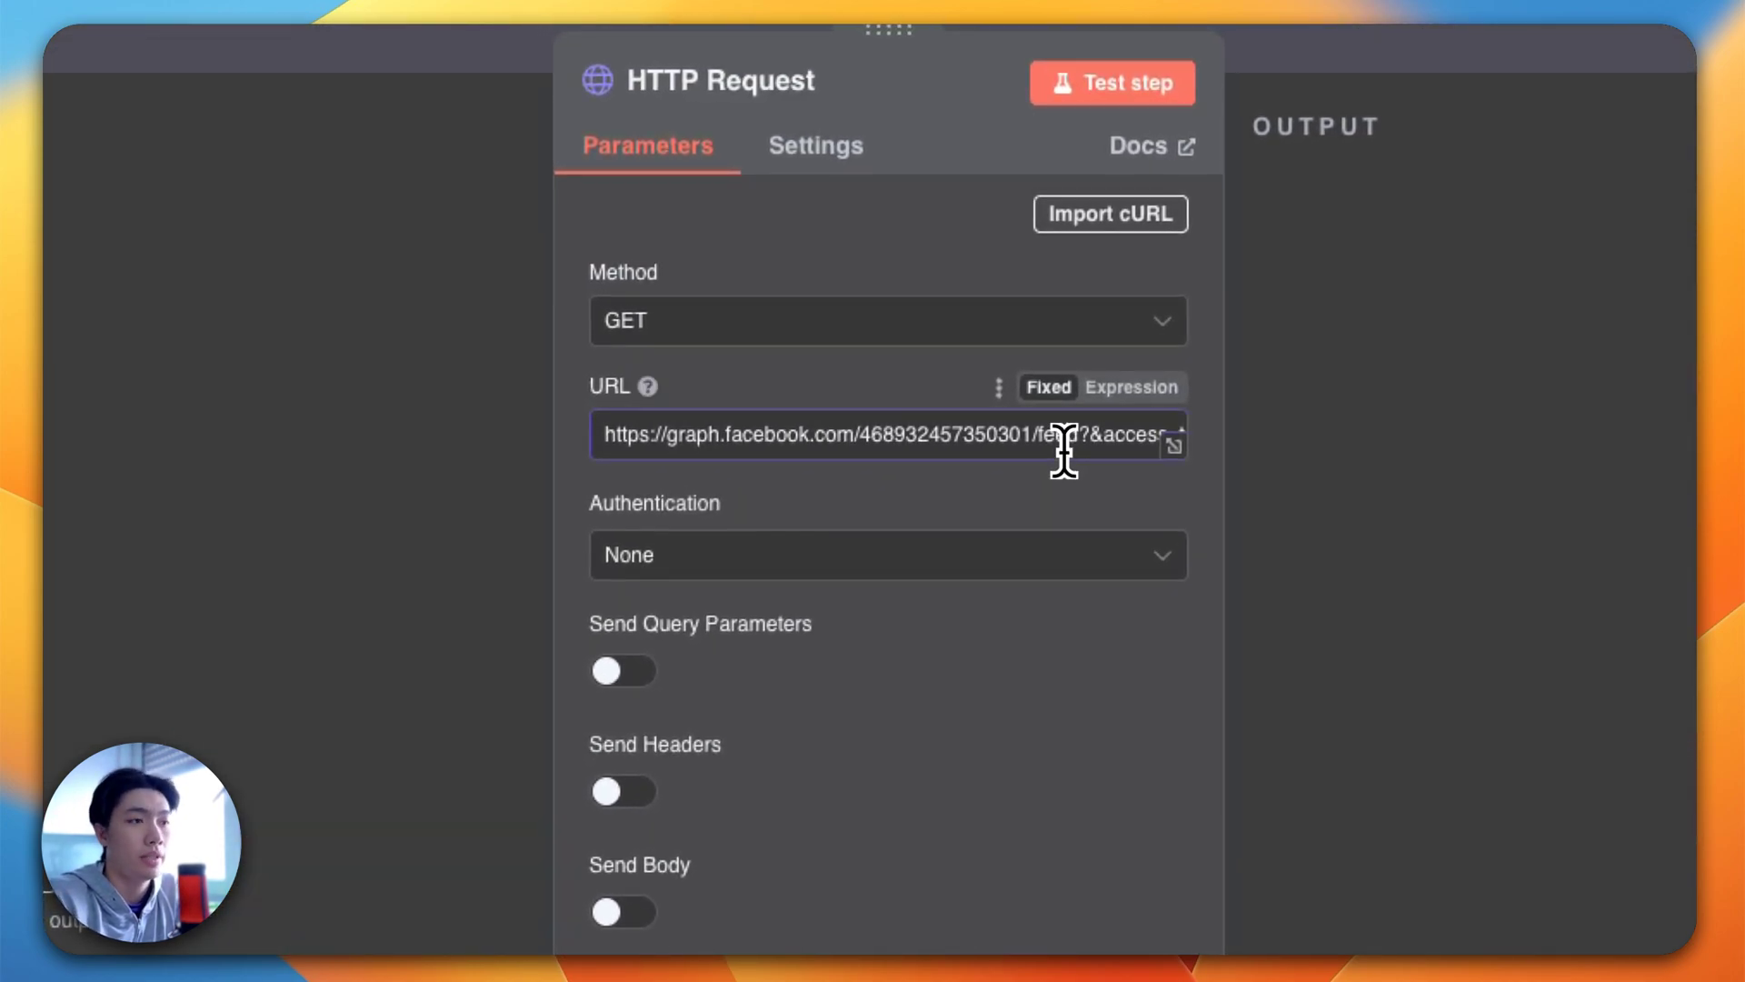
- Inspect the URL's parts: the graph.facebook.com base, the group ID and the /feed endpoint
left_click(679, 436)
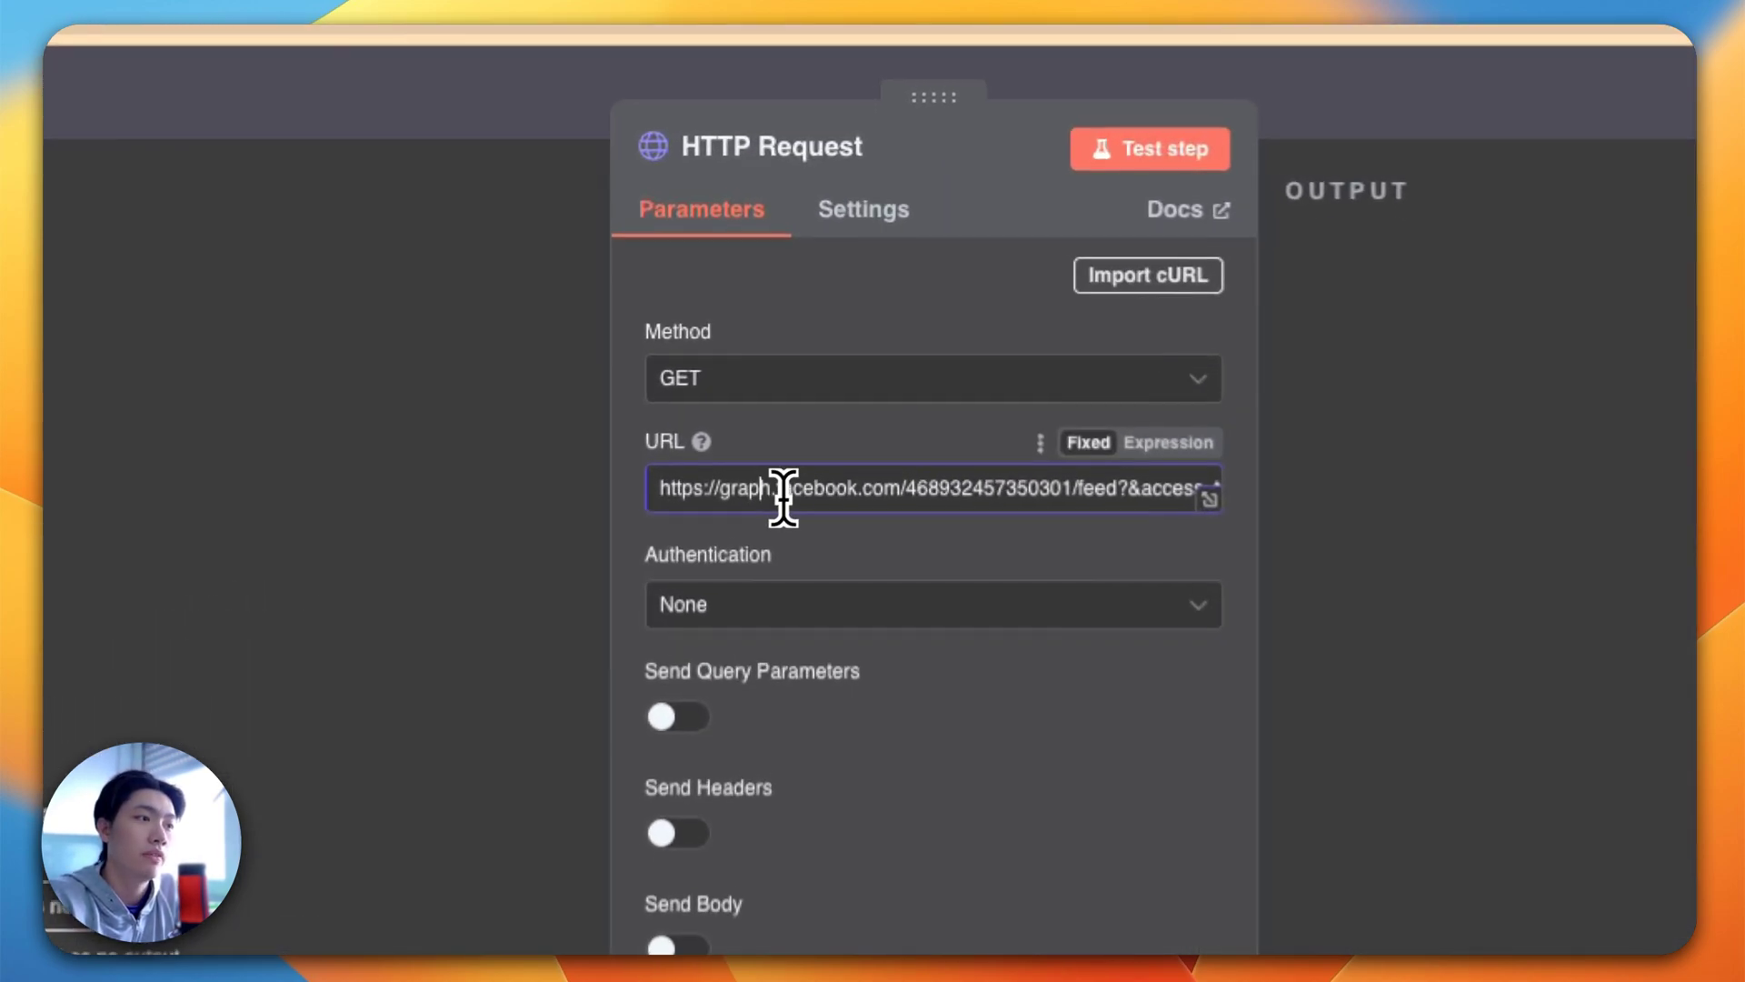
left_click_drag(658, 500, 879, 506)
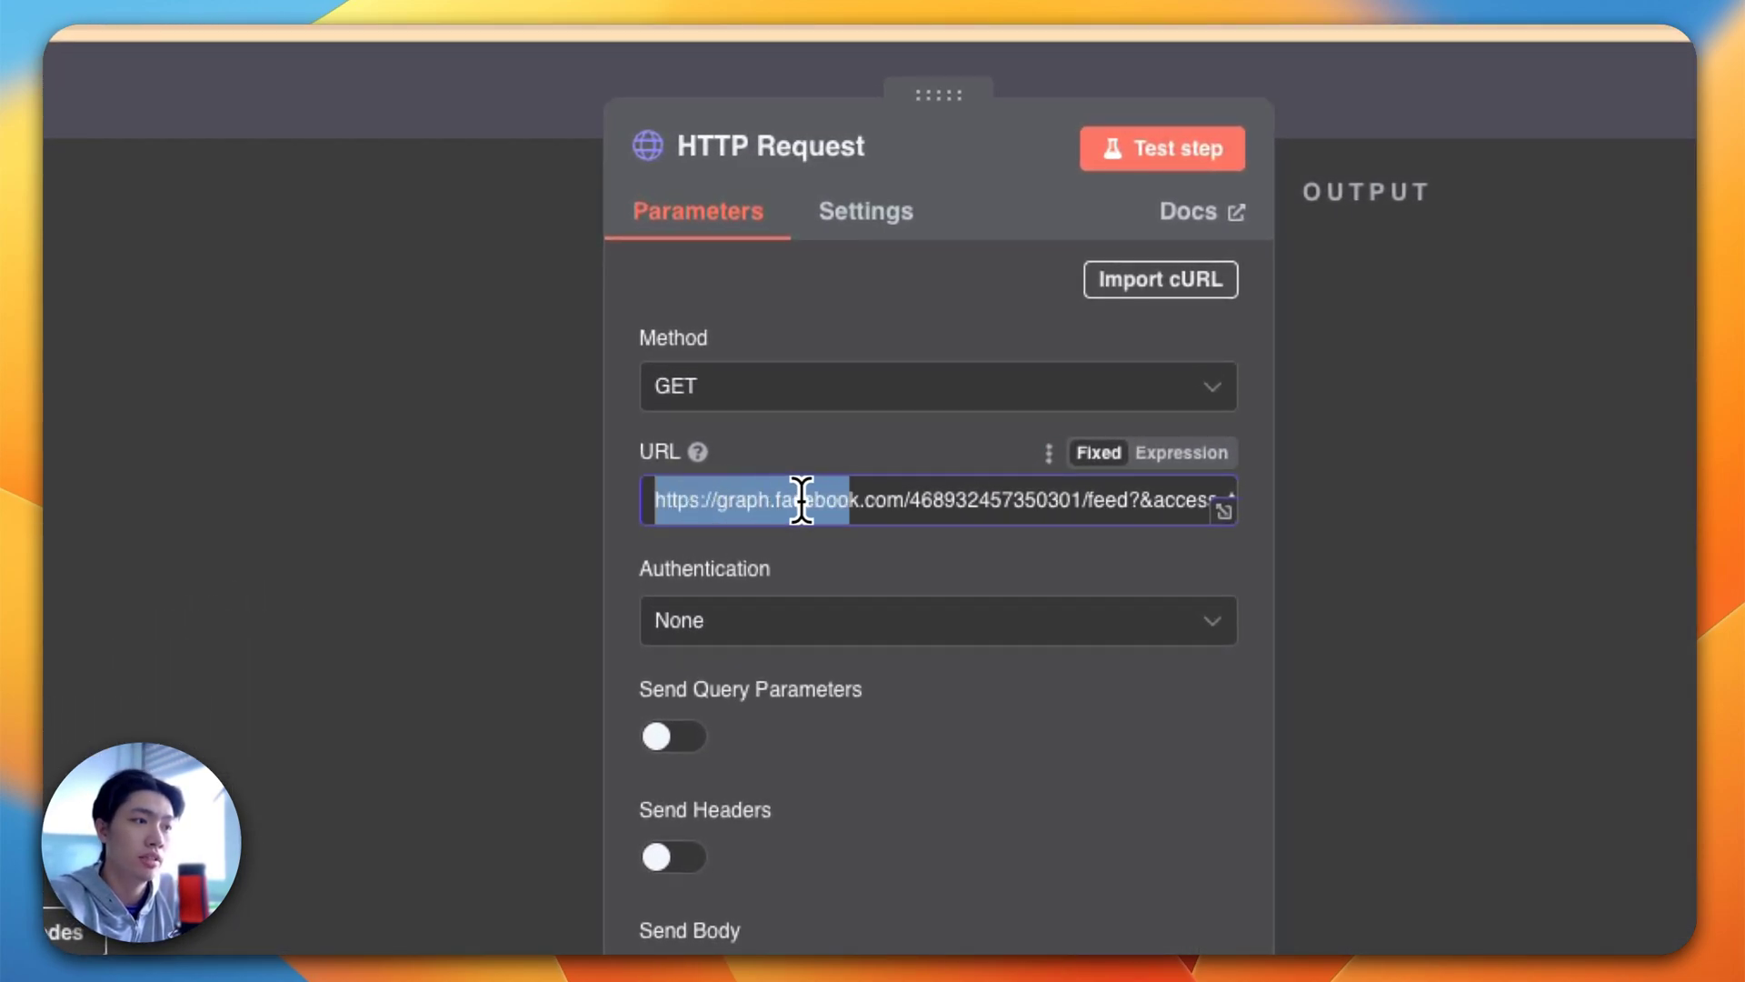
left_click(899, 500)
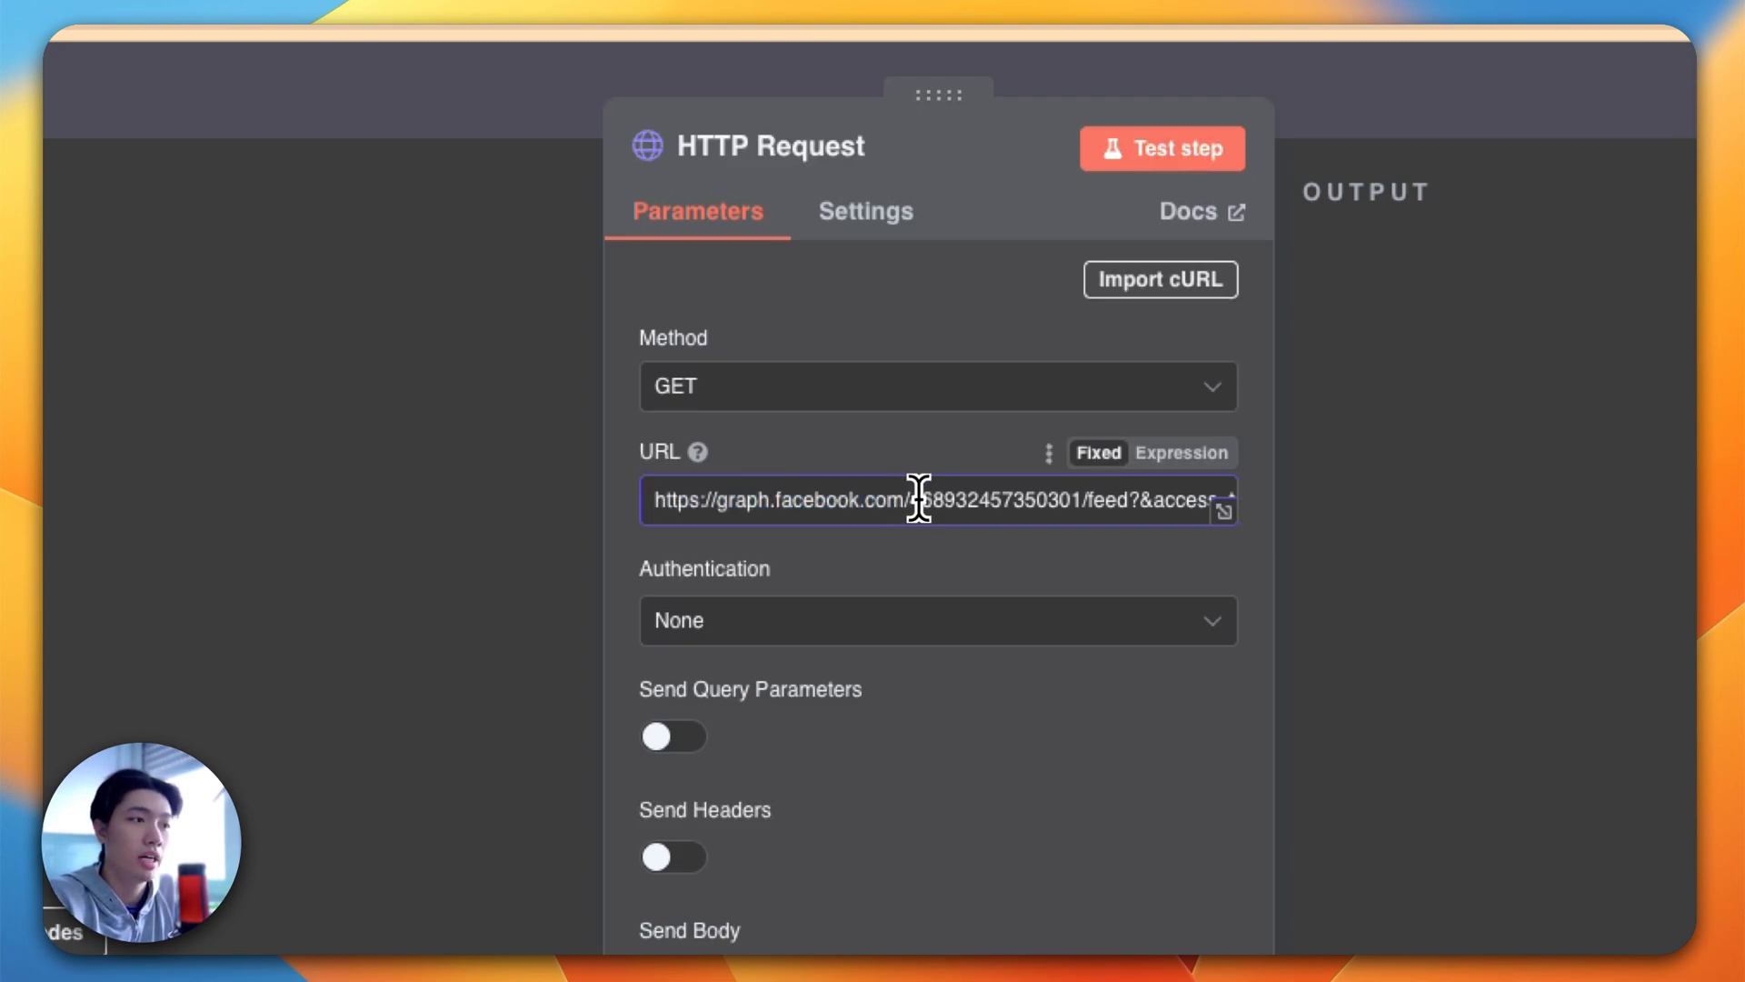
left_click_drag(920, 500, 1085, 504)
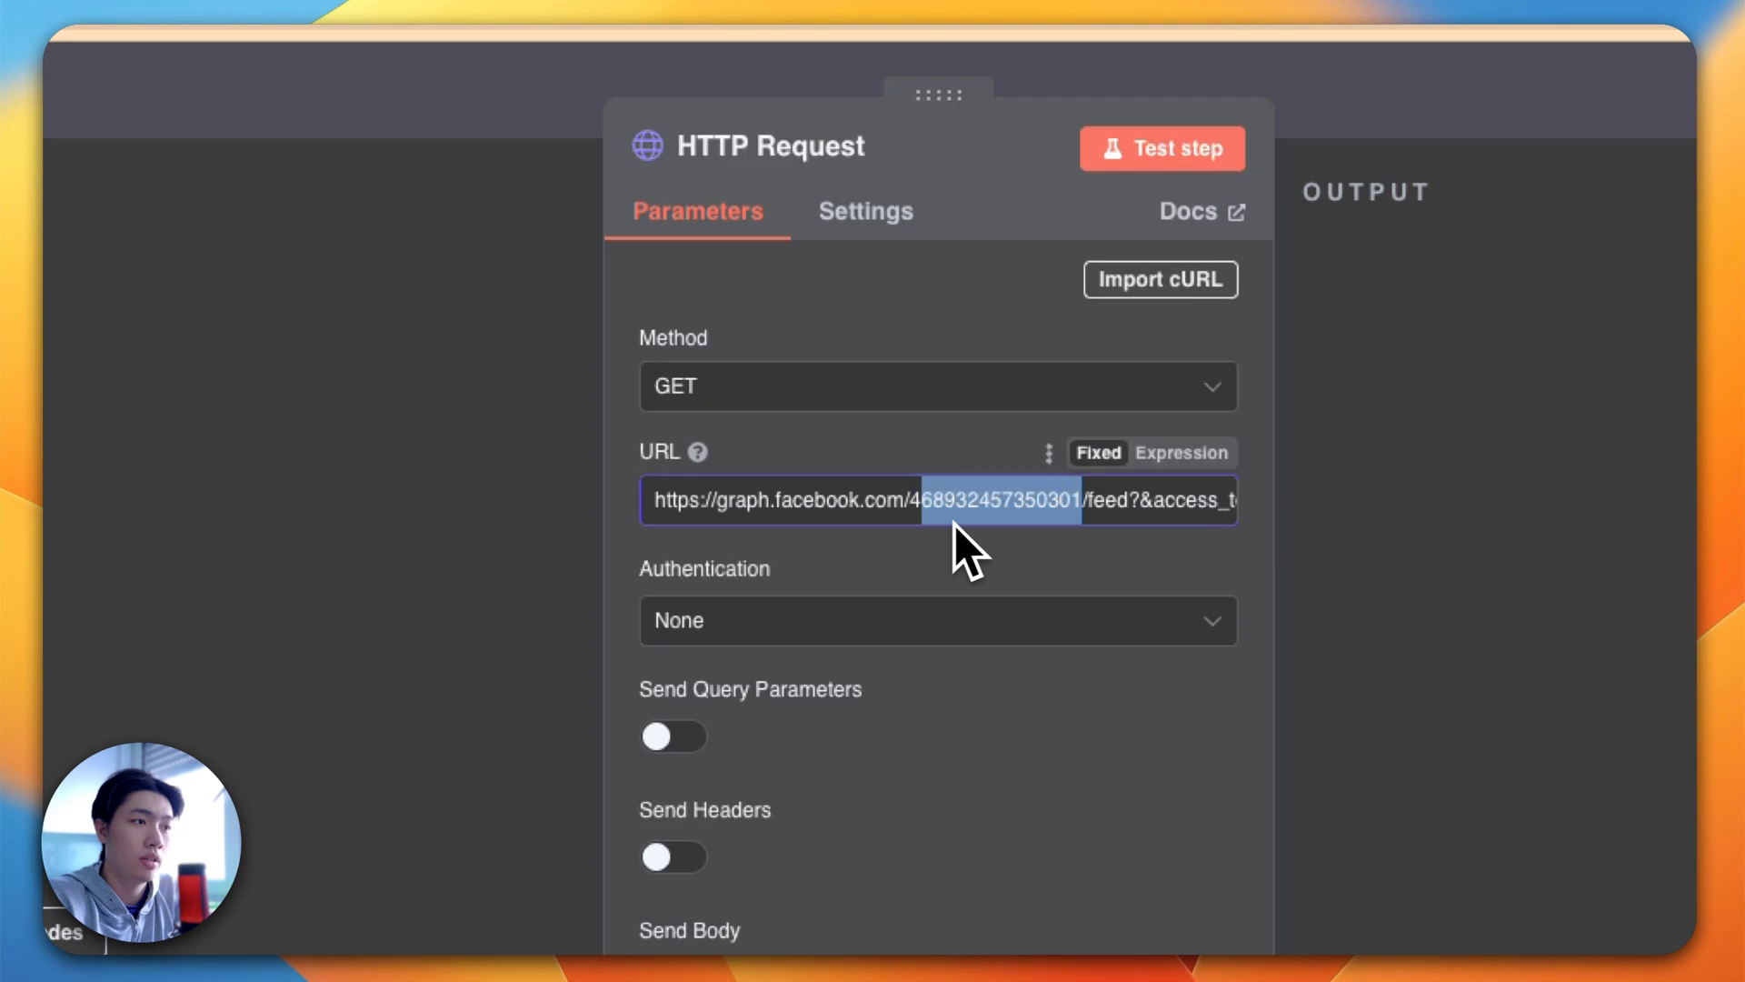
left_click(911, 501)
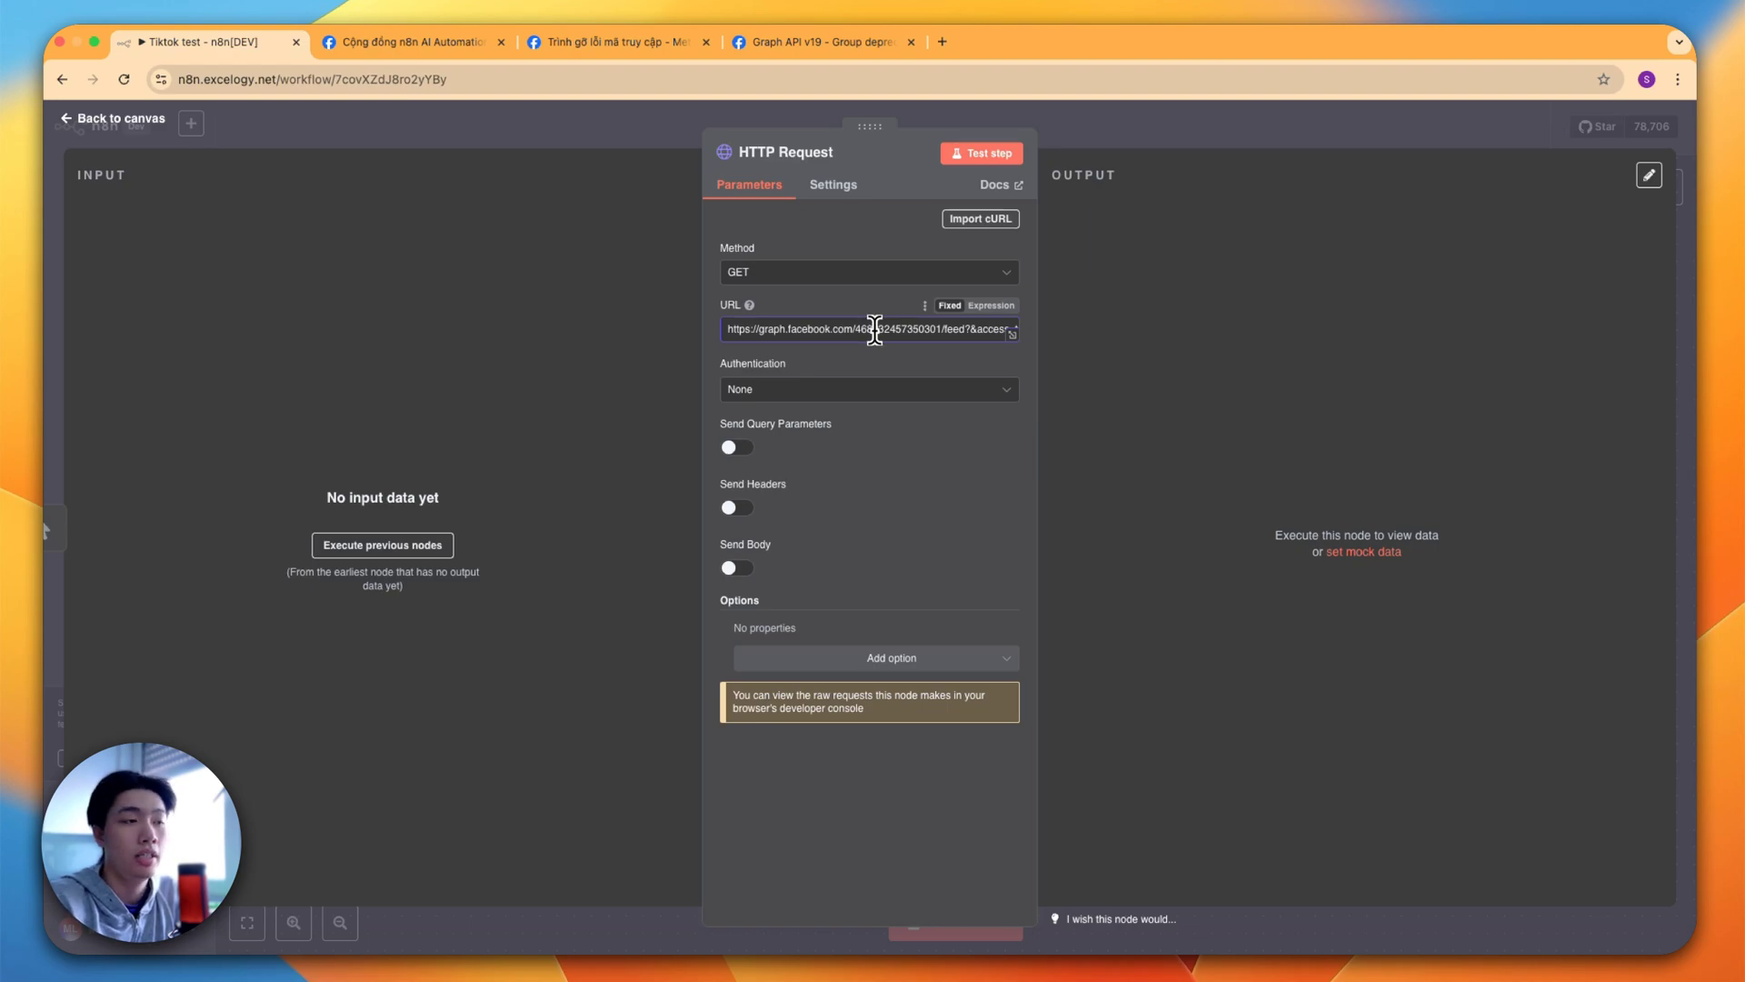
left_click_drag(855, 329, 940, 329)
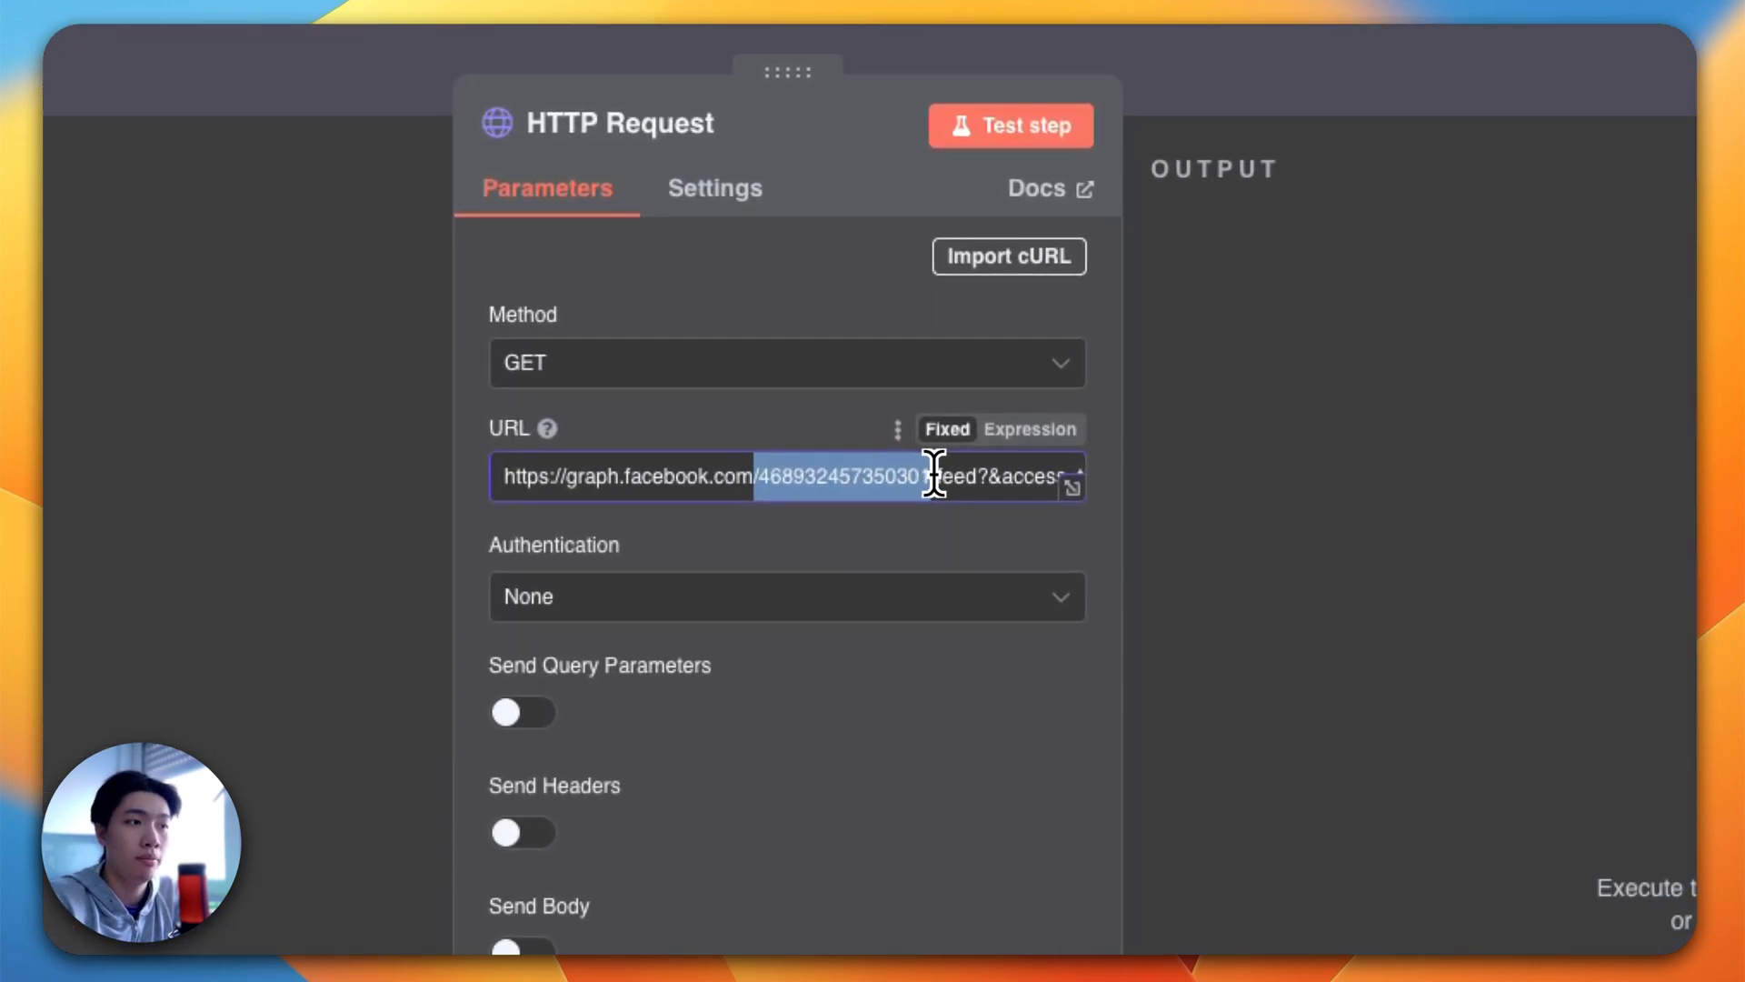
left_click_drag(943, 477, 983, 478)
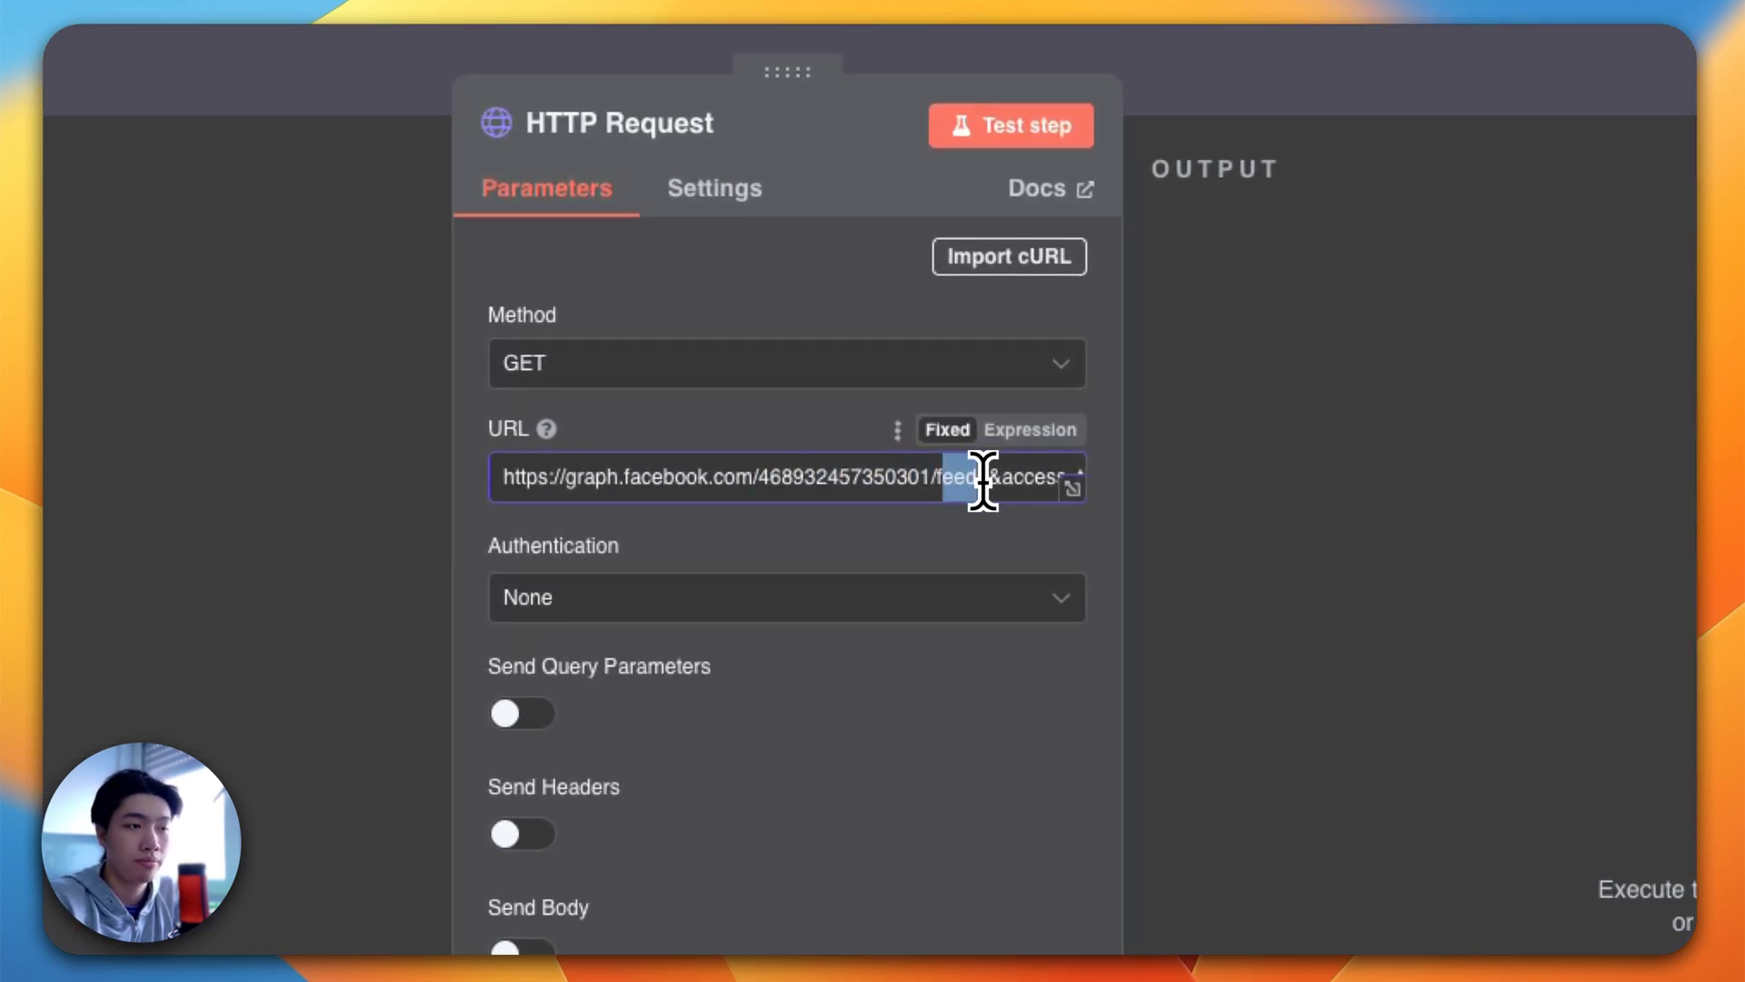
left_click(943, 477)
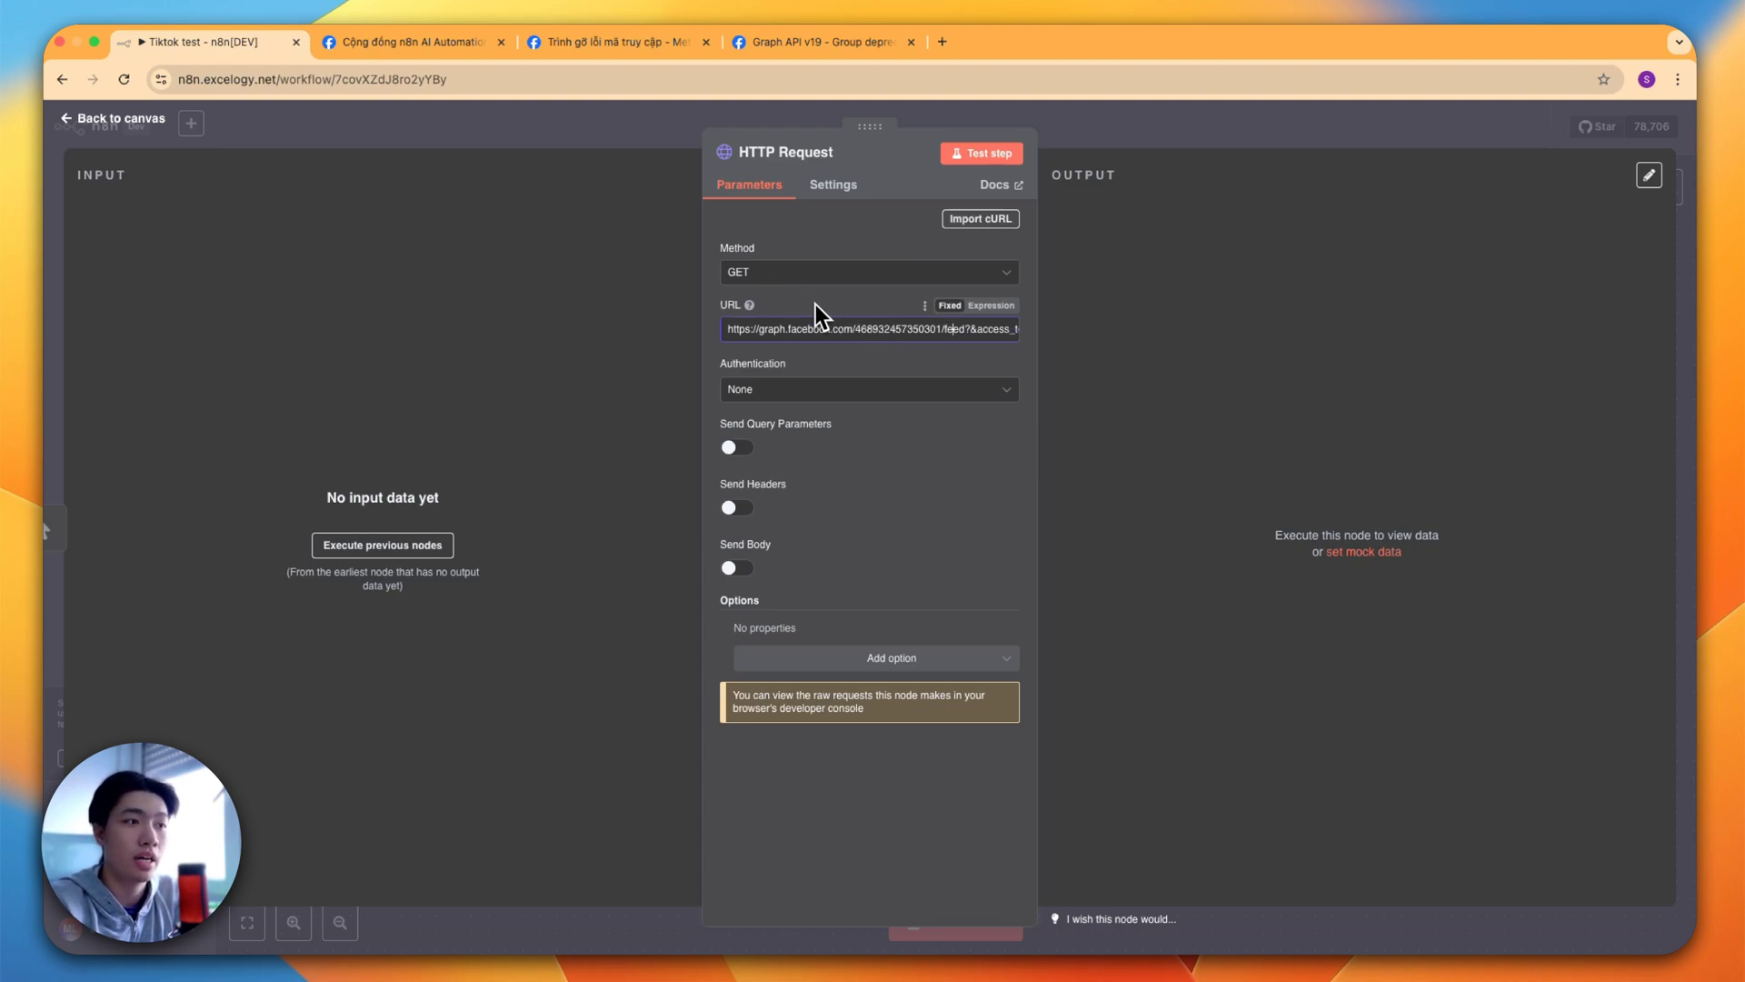
key("alt+Right")
key("alt+Right")
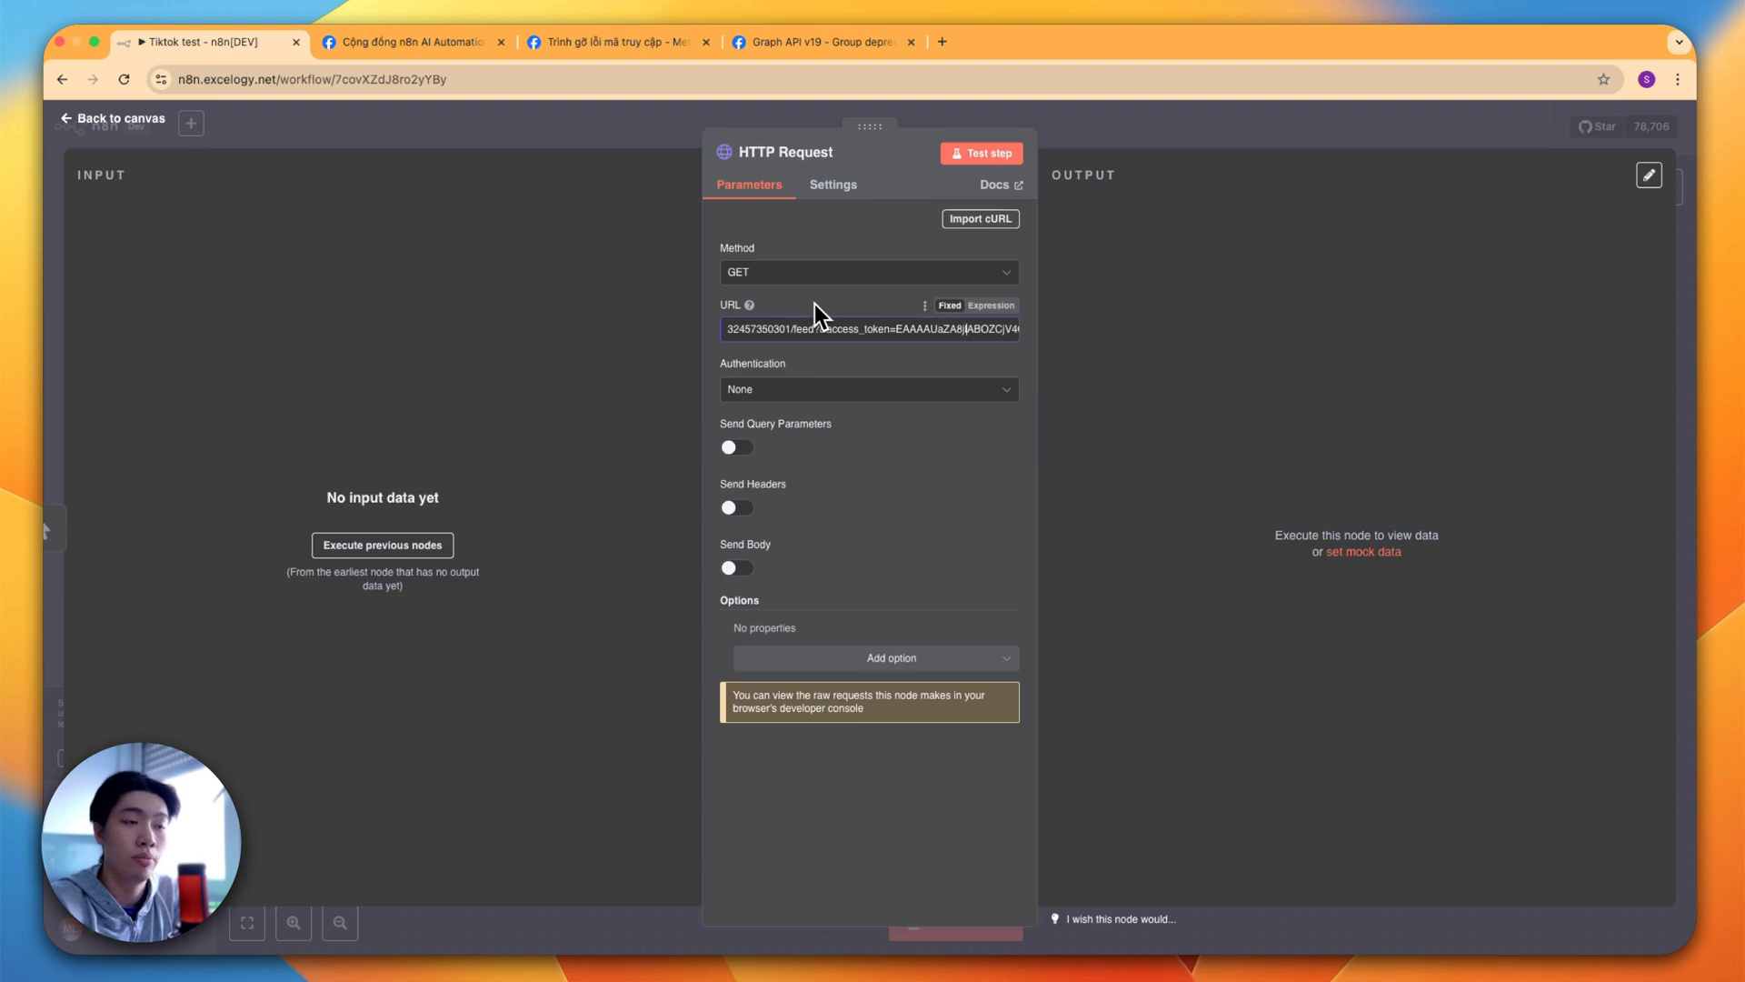
key("Right")
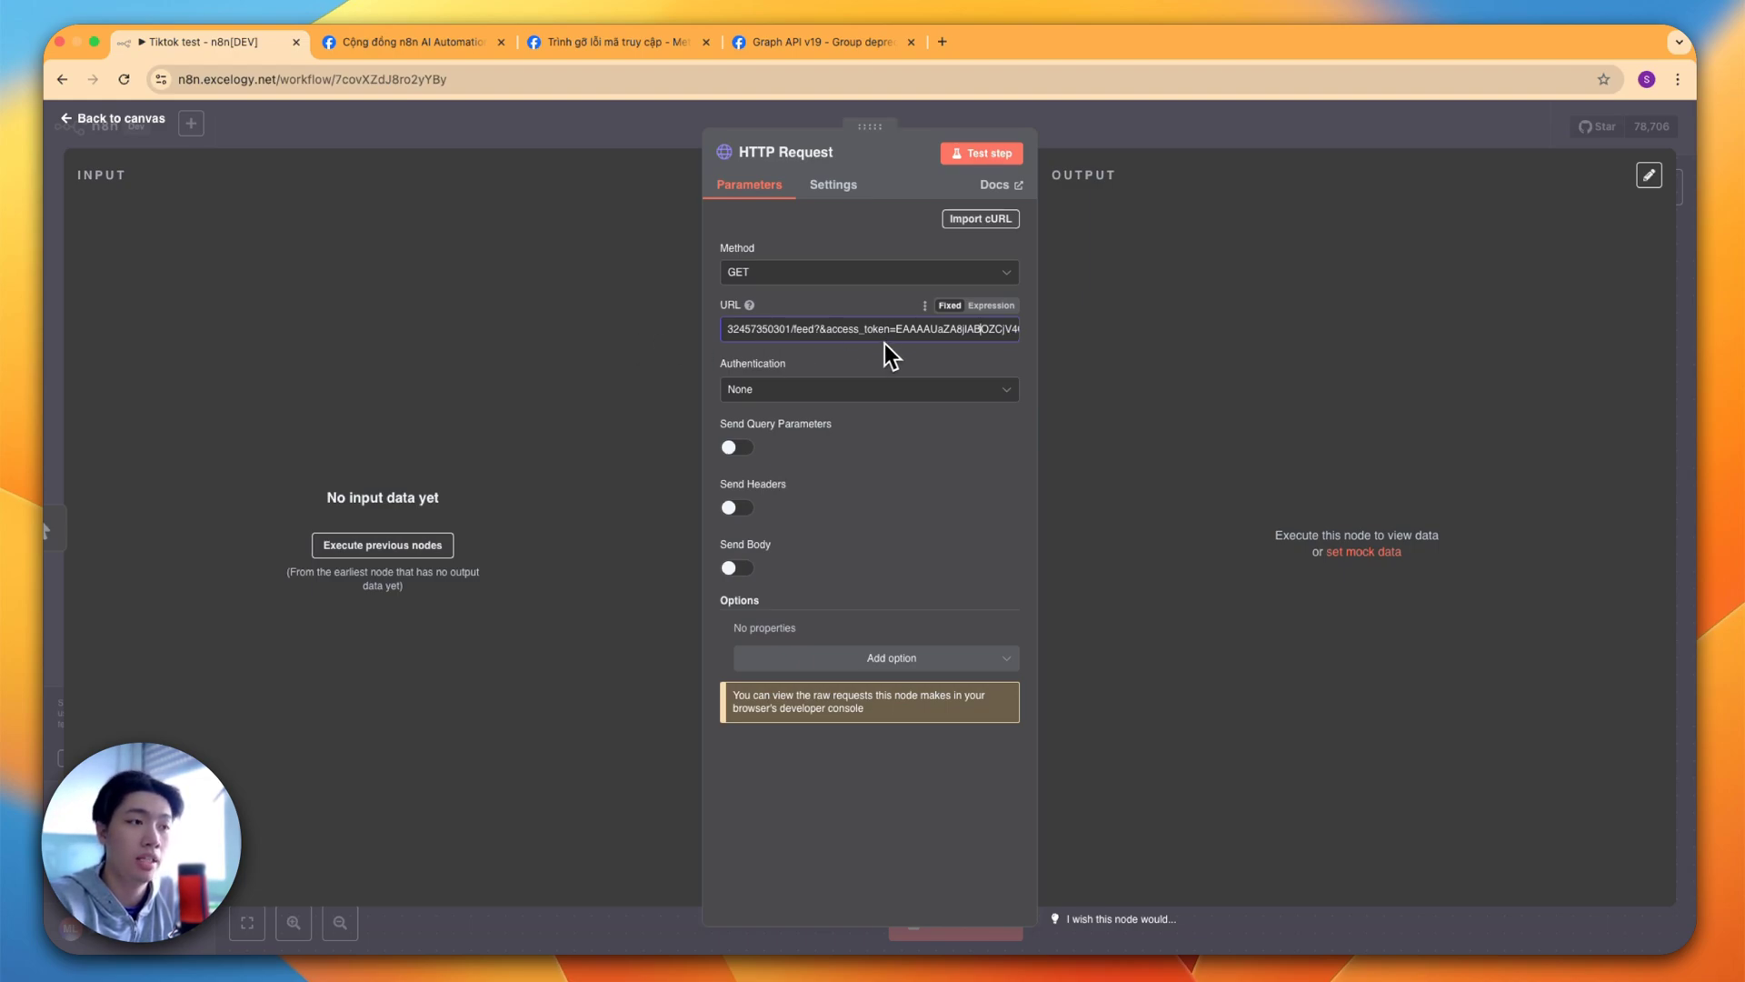
mouse_move(897, 329)
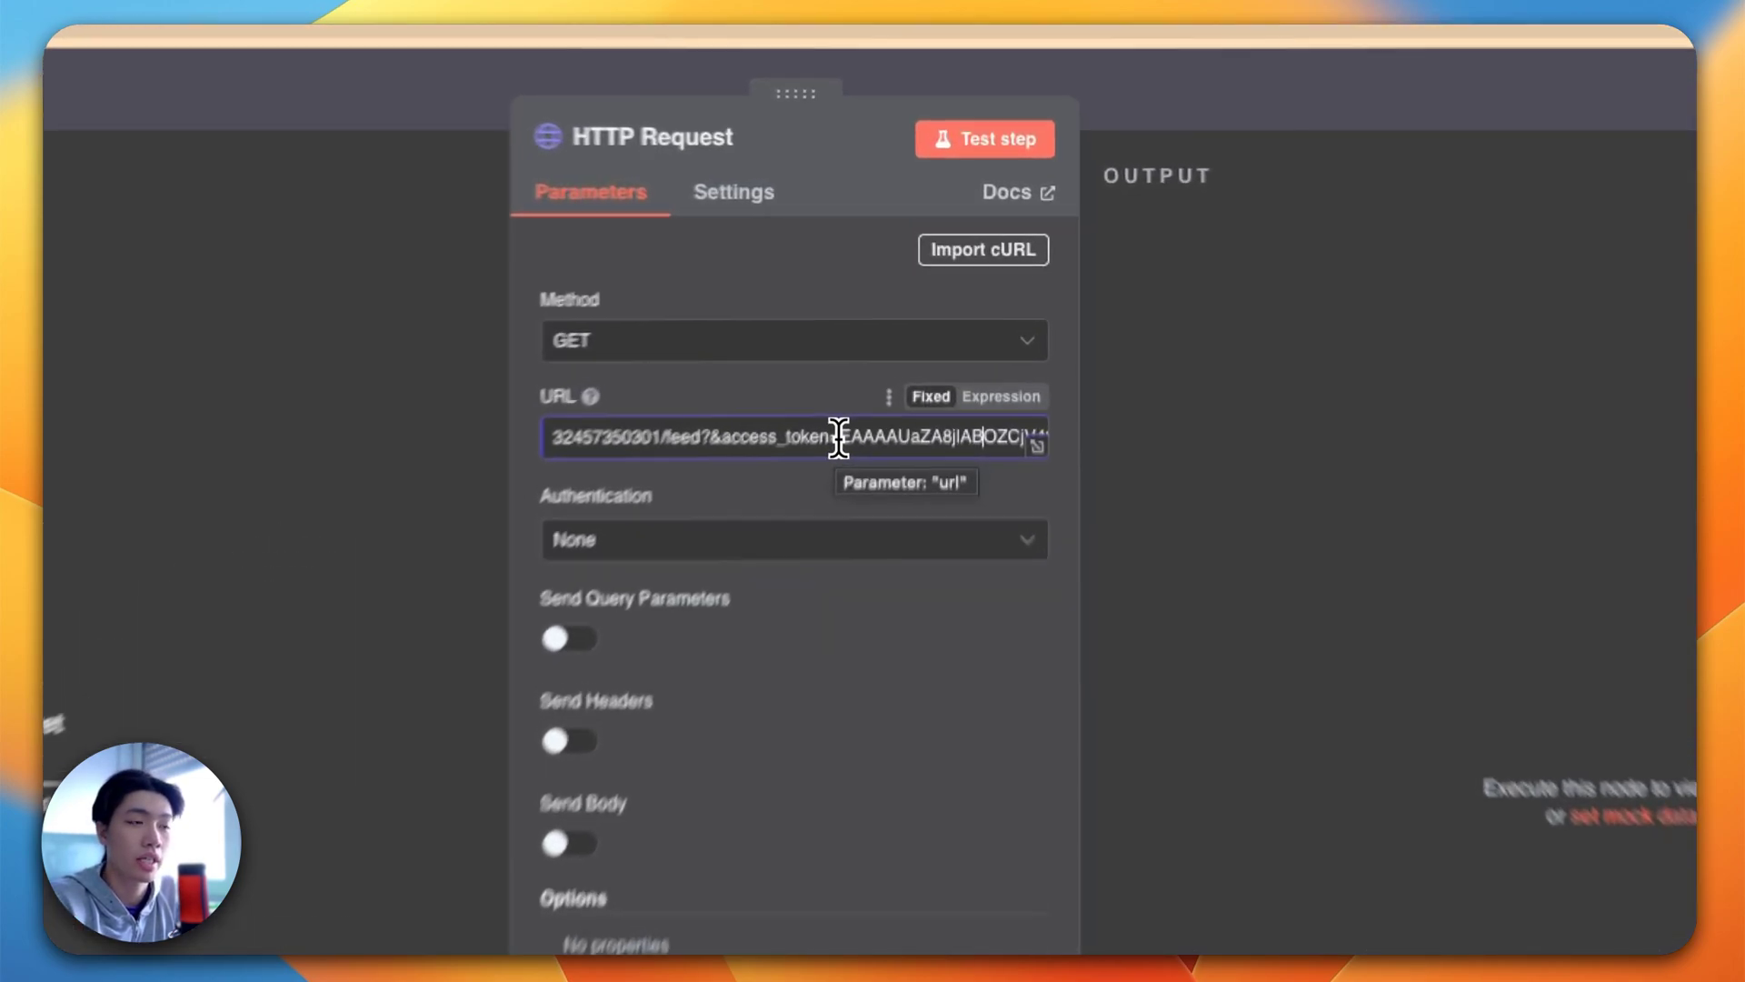
left_click_drag(816, 485, 919, 487)
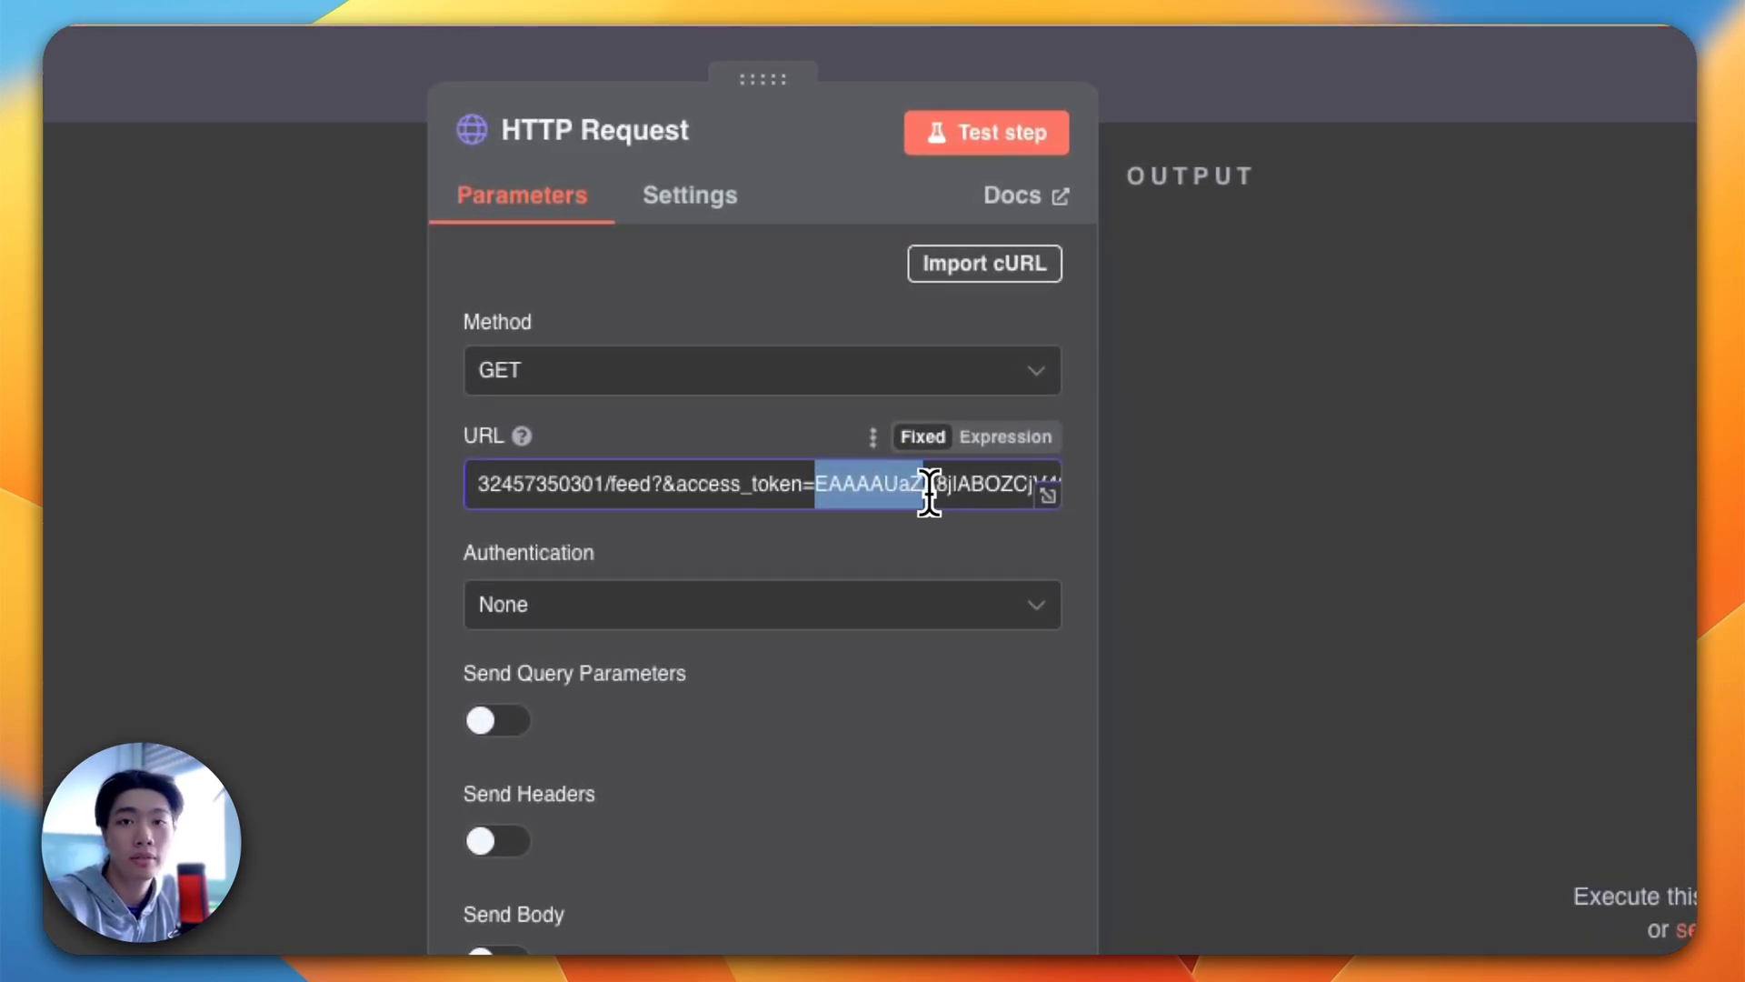
left_click(930, 494)
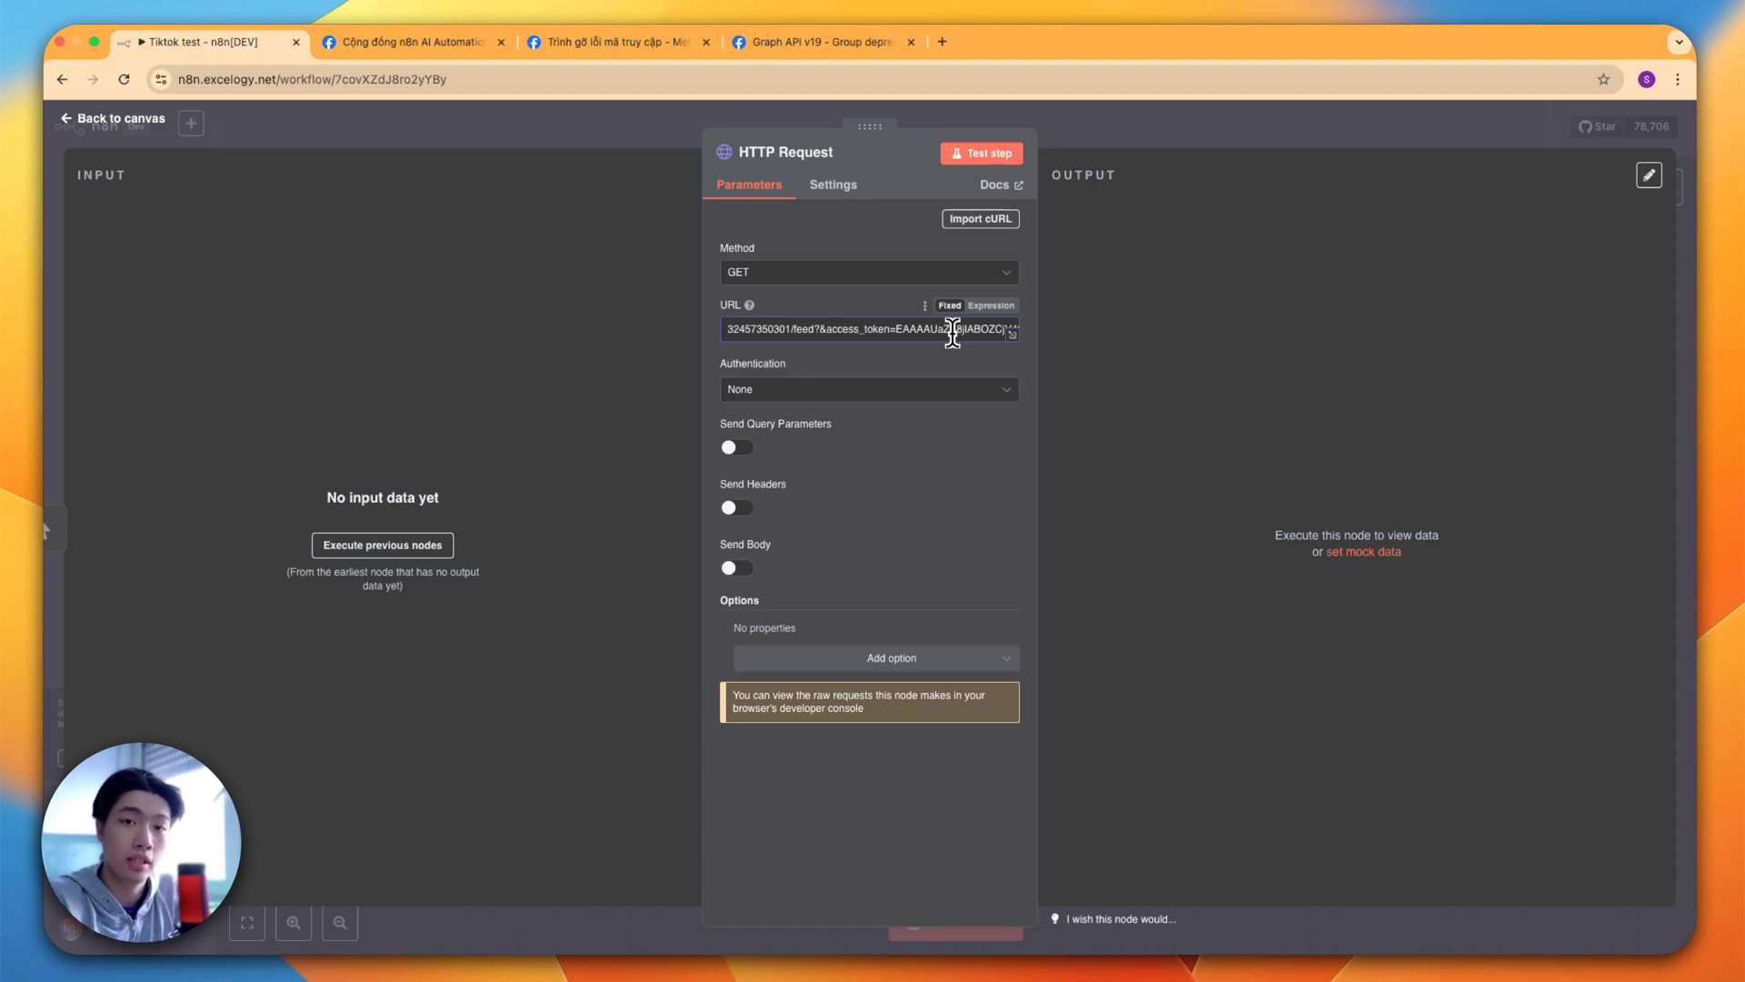
mouse_move(764, 553)
mouse_move(982, 375)
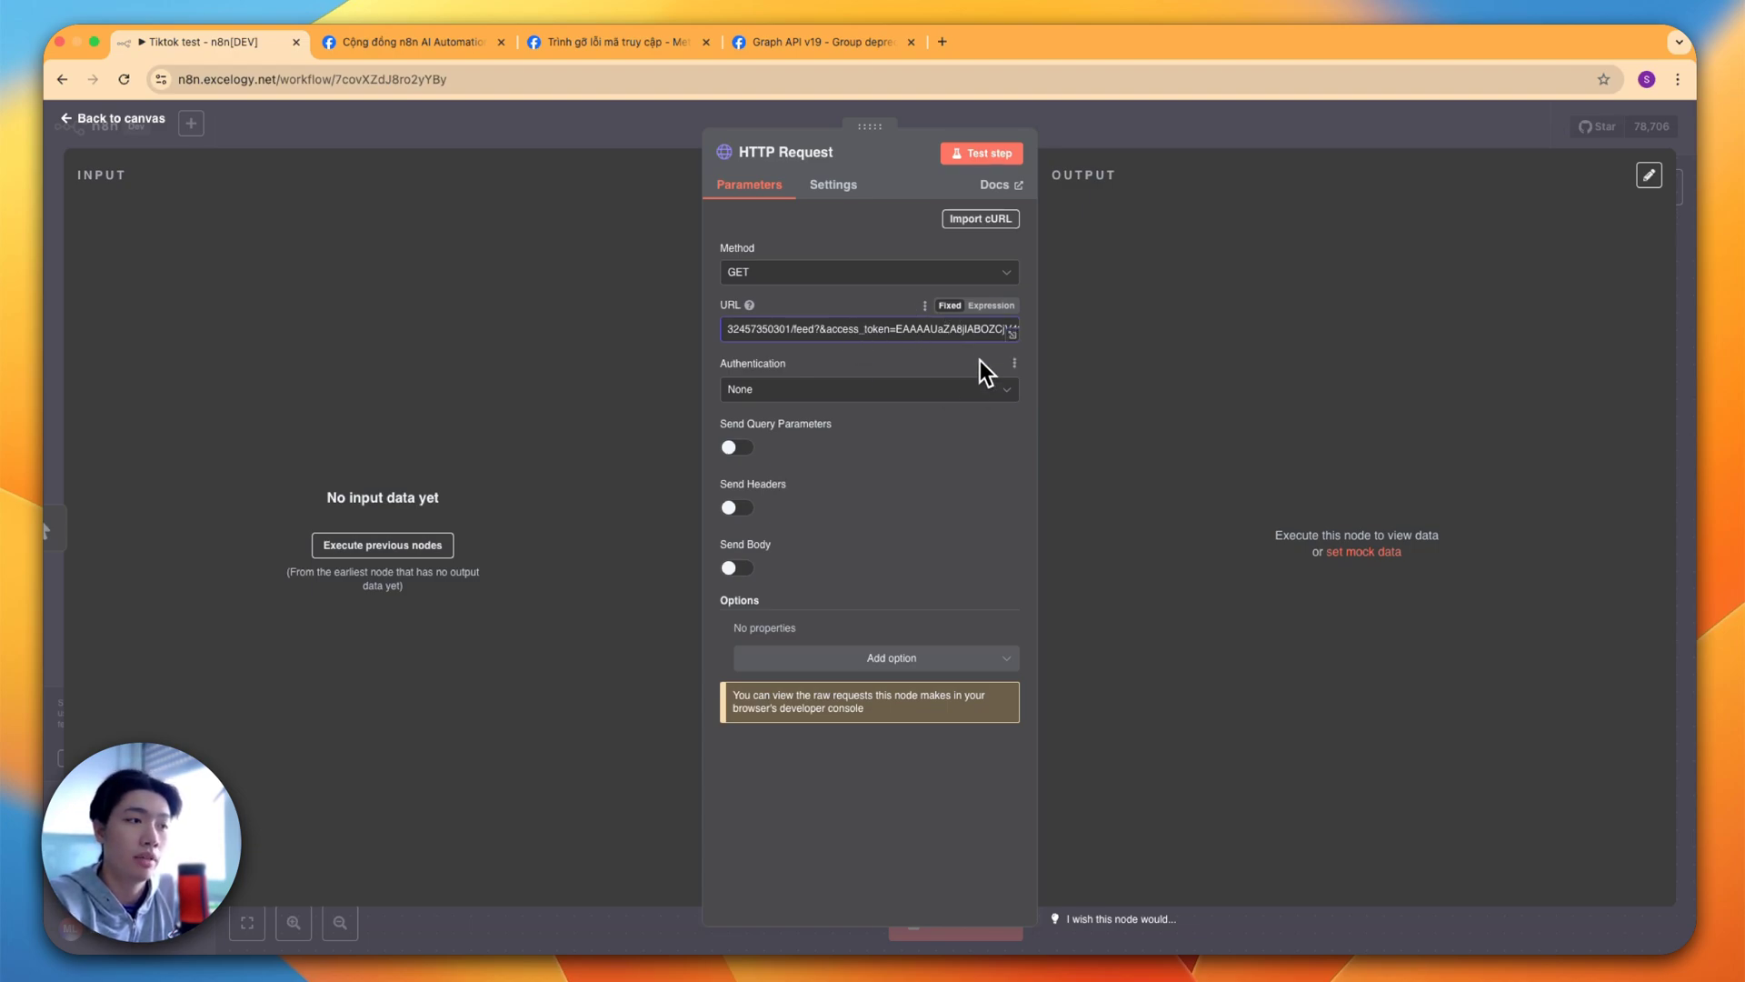
- Test the HTTP Request node to fetch the group's feed
left_click(970, 155)
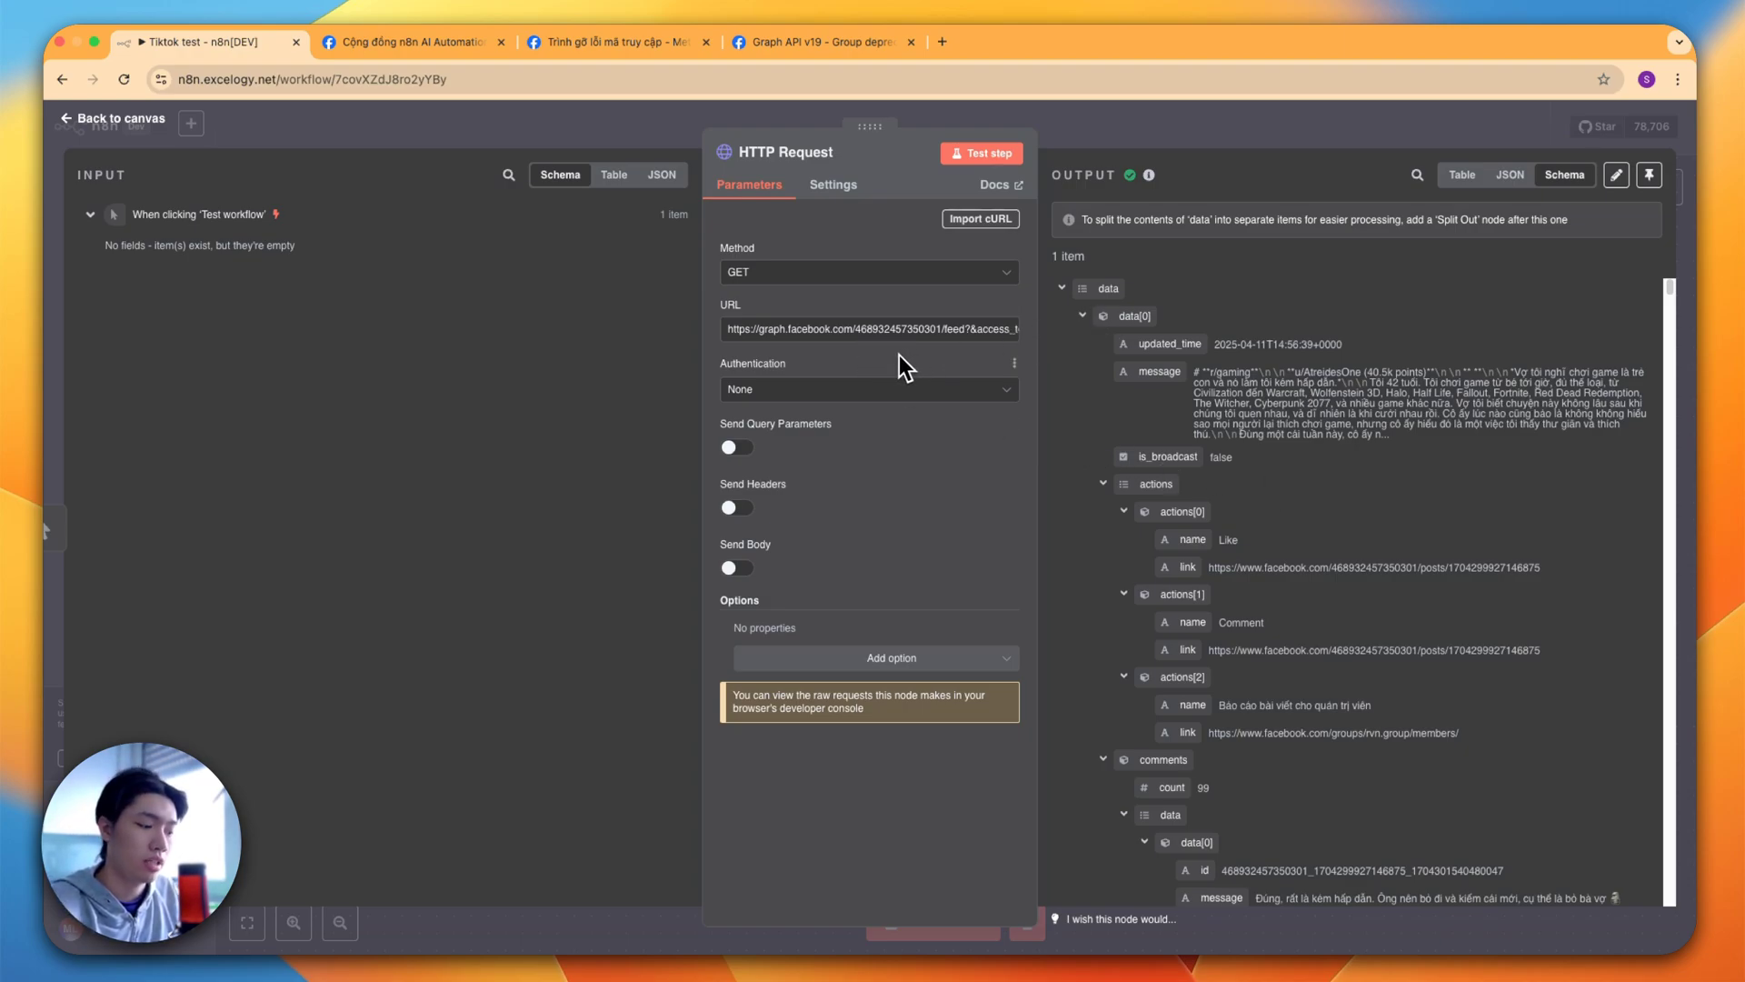
- Switch desktop spaces (ctrl+Right) to the RVN GROUP Facebook page
key("ctrl+Right")
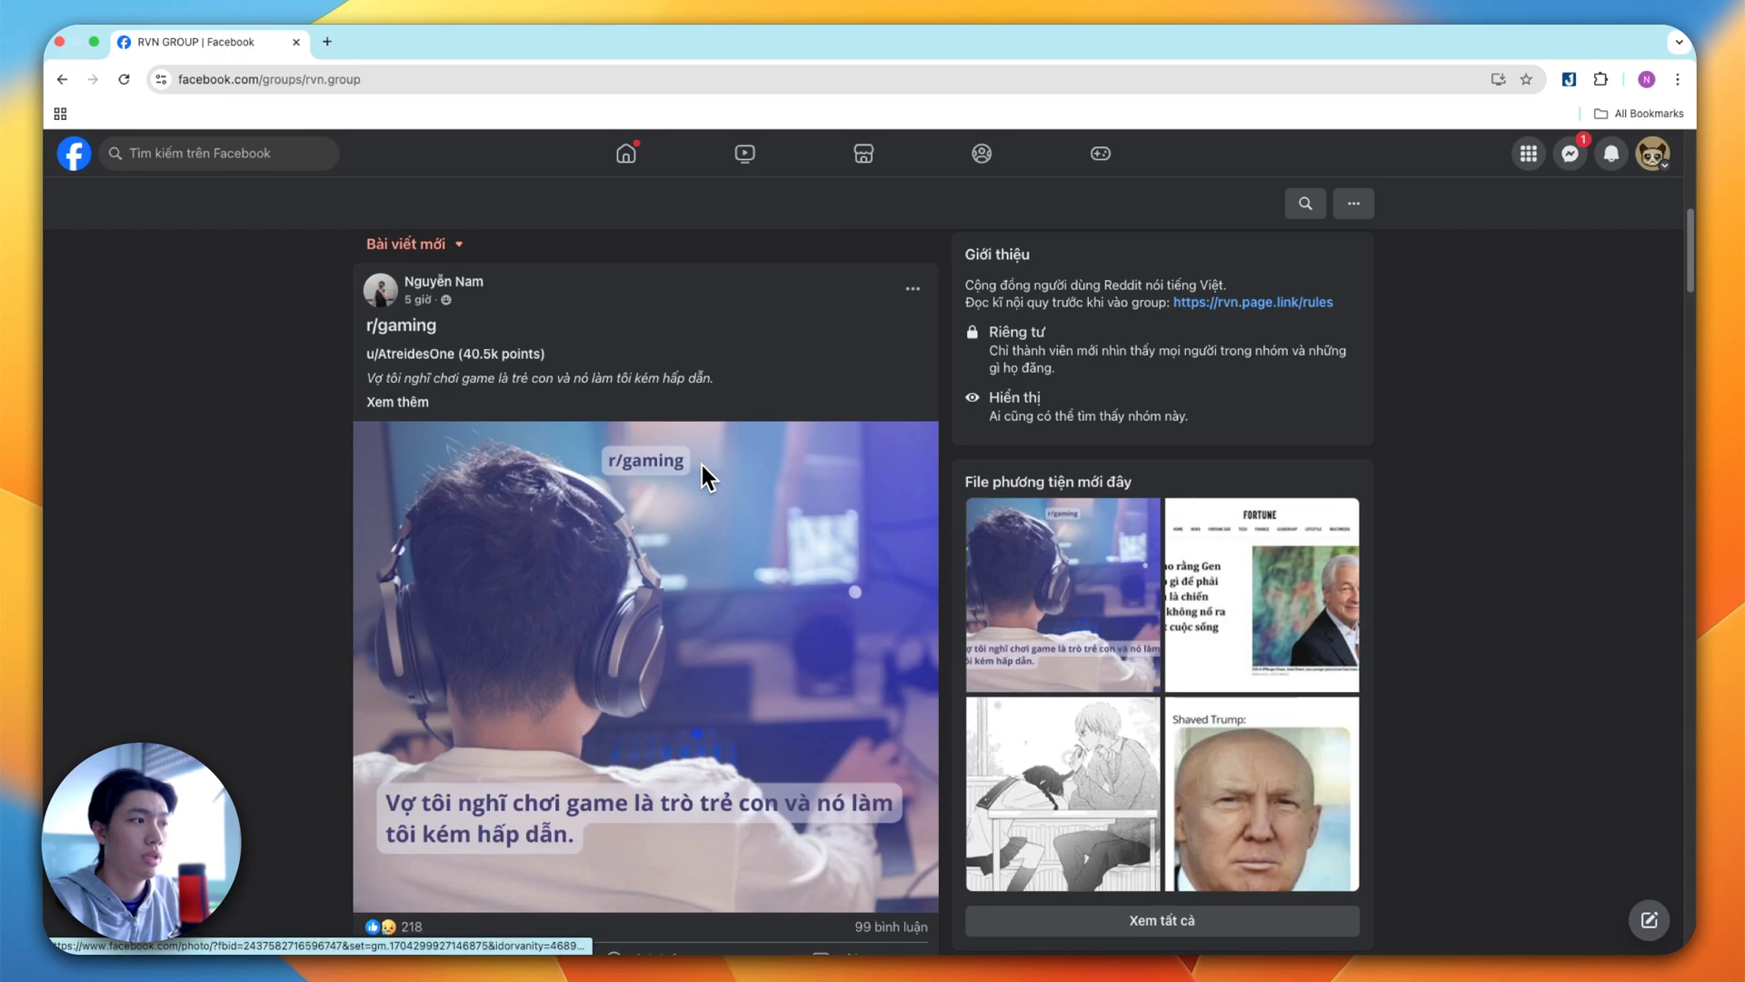
- Scroll the RVN GROUP feed past the r/gaming and r/antiwork posts, selecting 'antiwork'
scroll(701, 466, "up", 1)
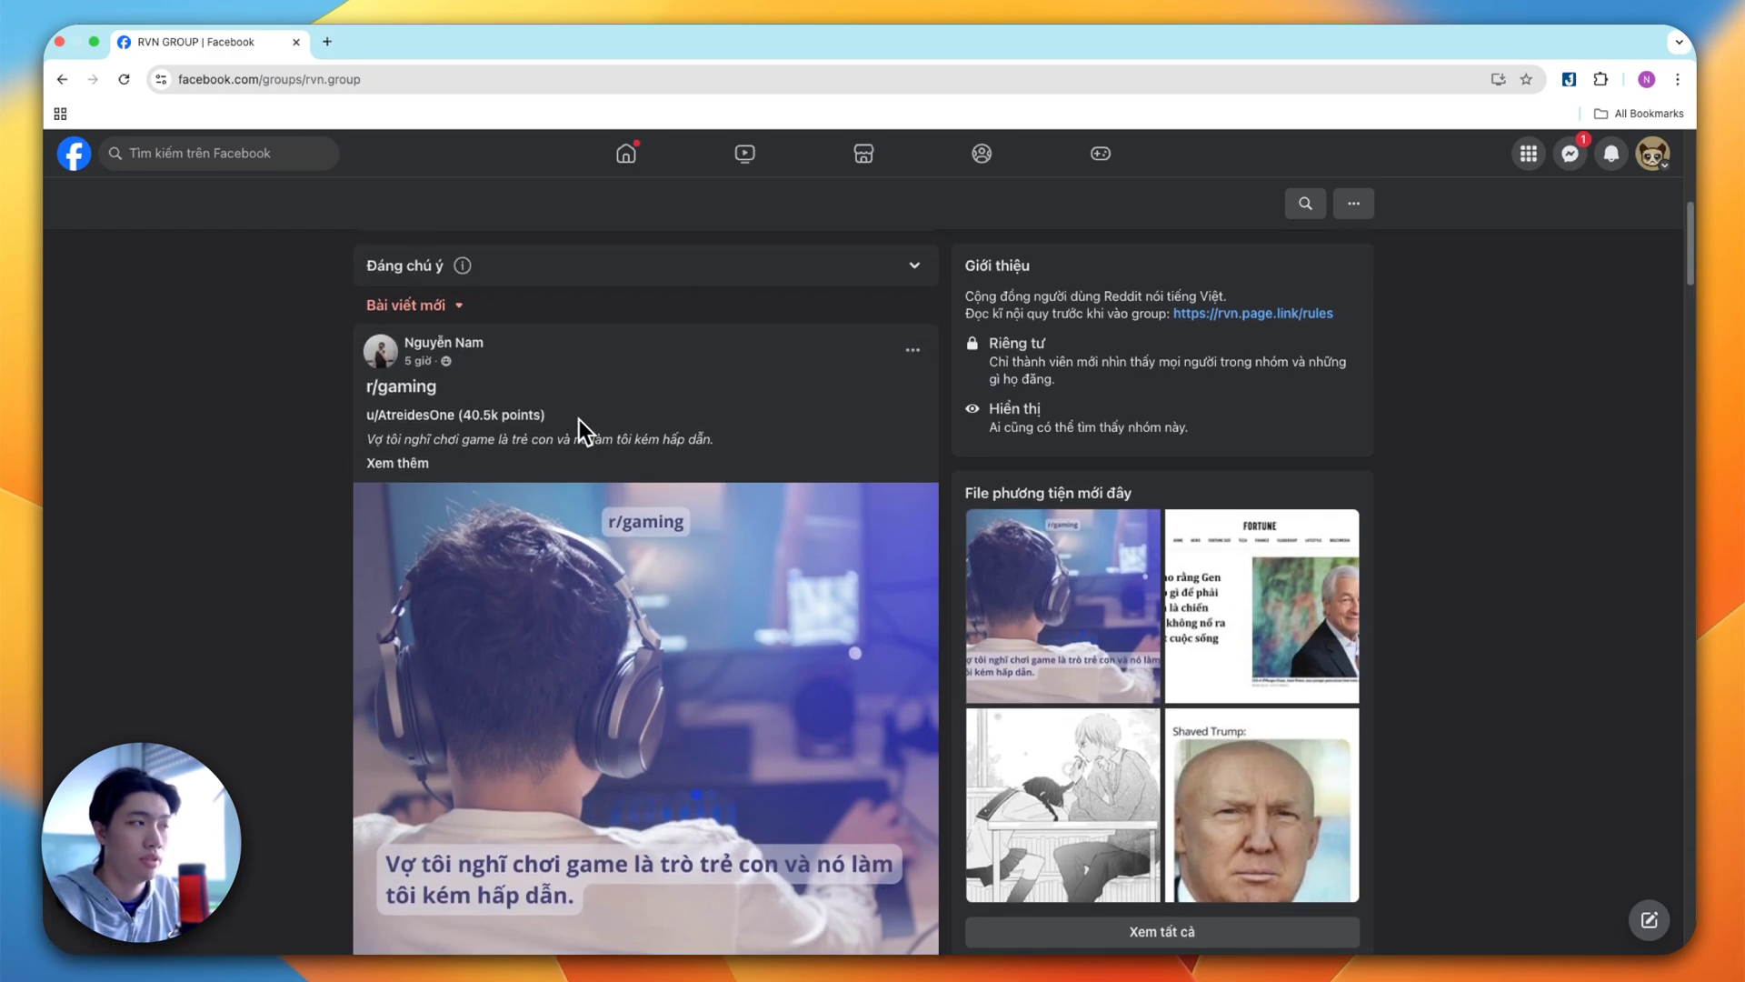
scroll(529, 357, "up", 1)
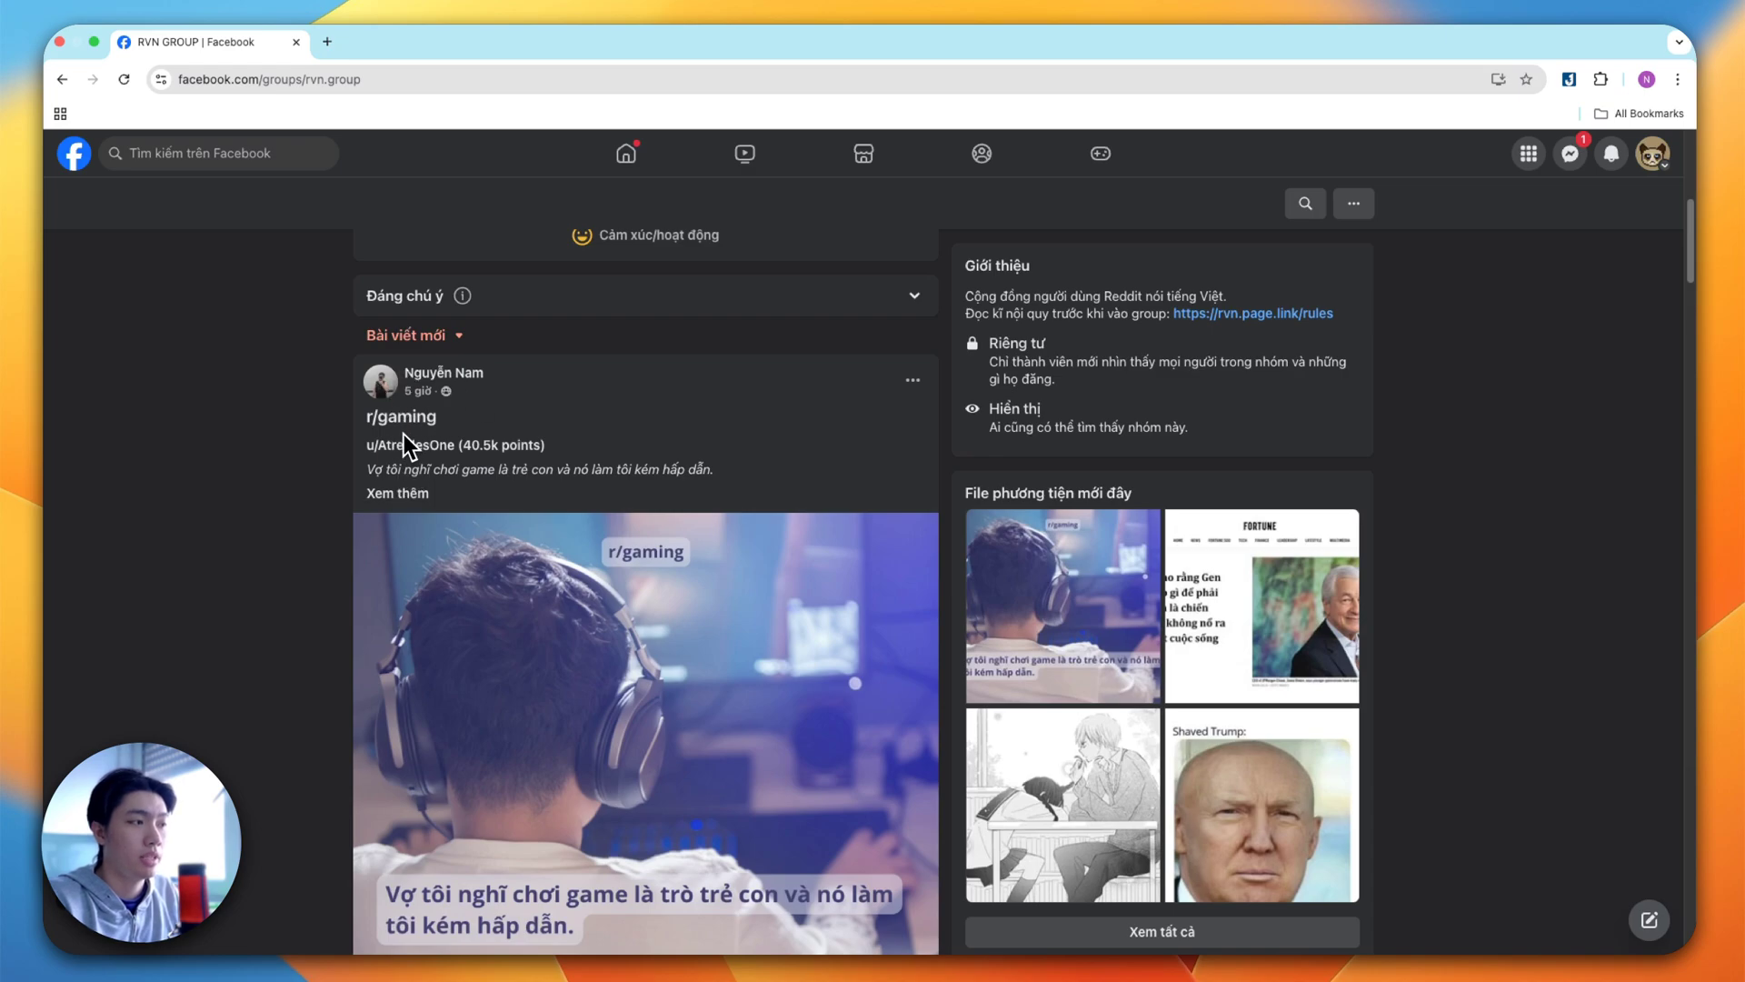
scroll(390, 433, "down", 1)
scroll(407, 383, "down", 7)
scroll(466, 396, "down", 2)
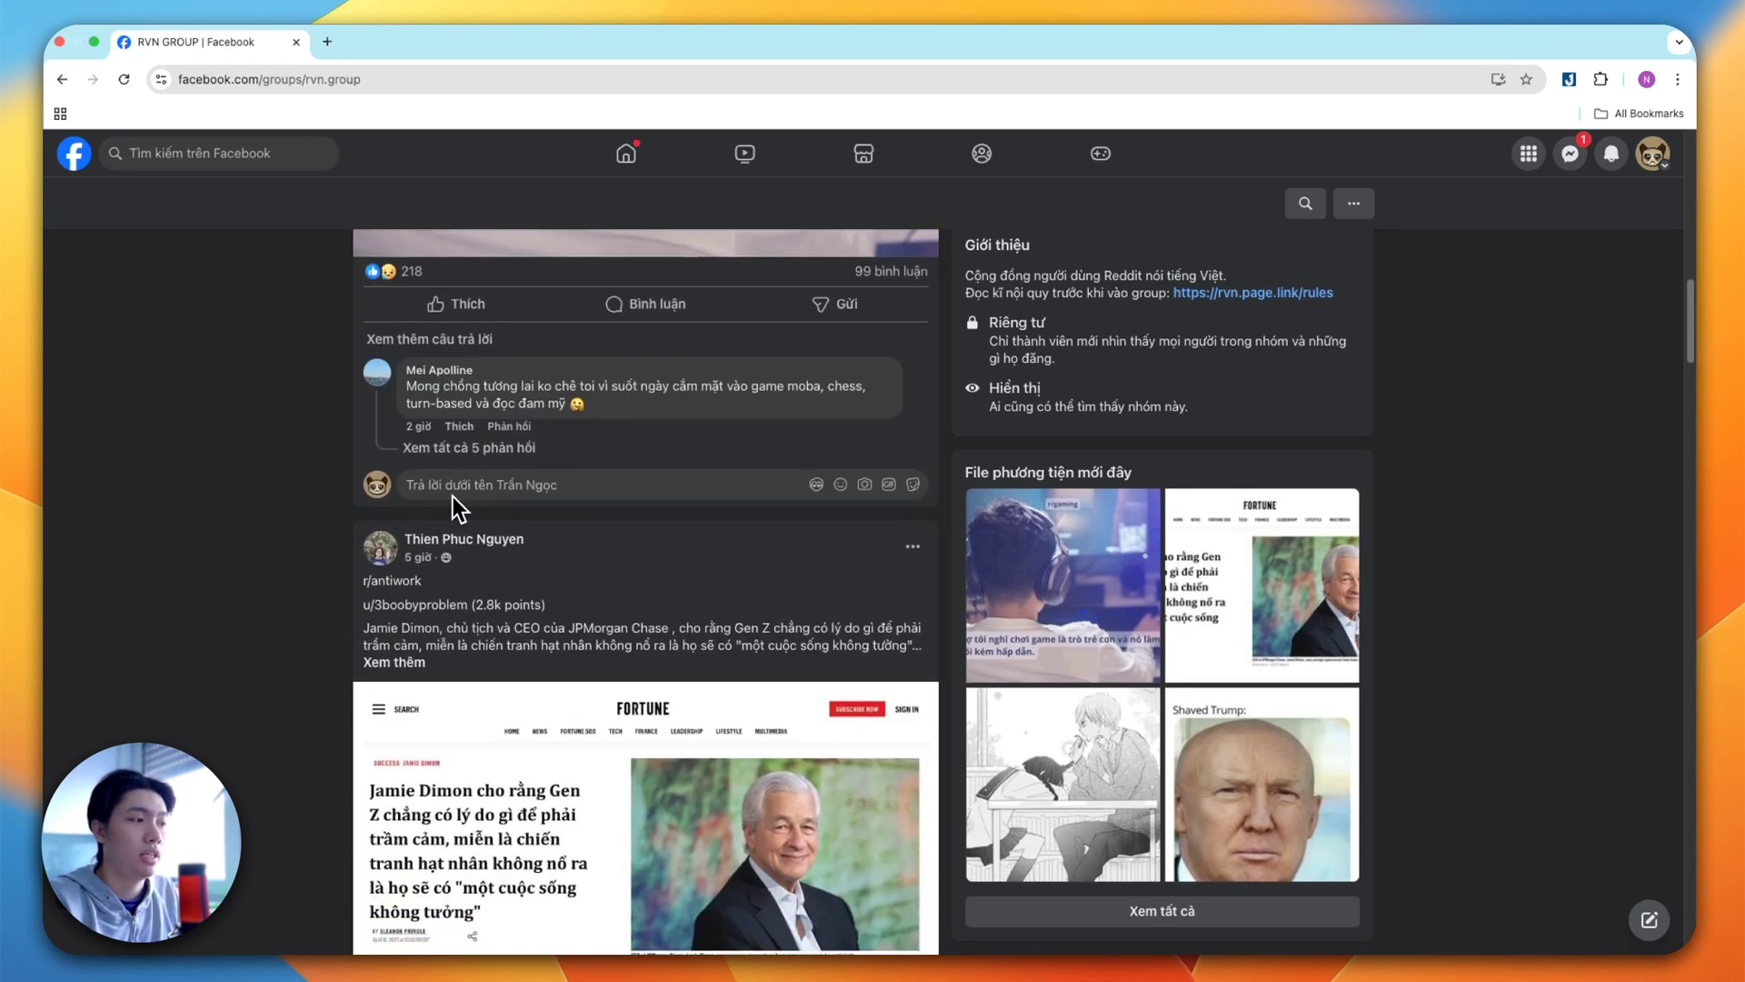
scroll(452, 496, "down", 1)
double_click(400, 506)
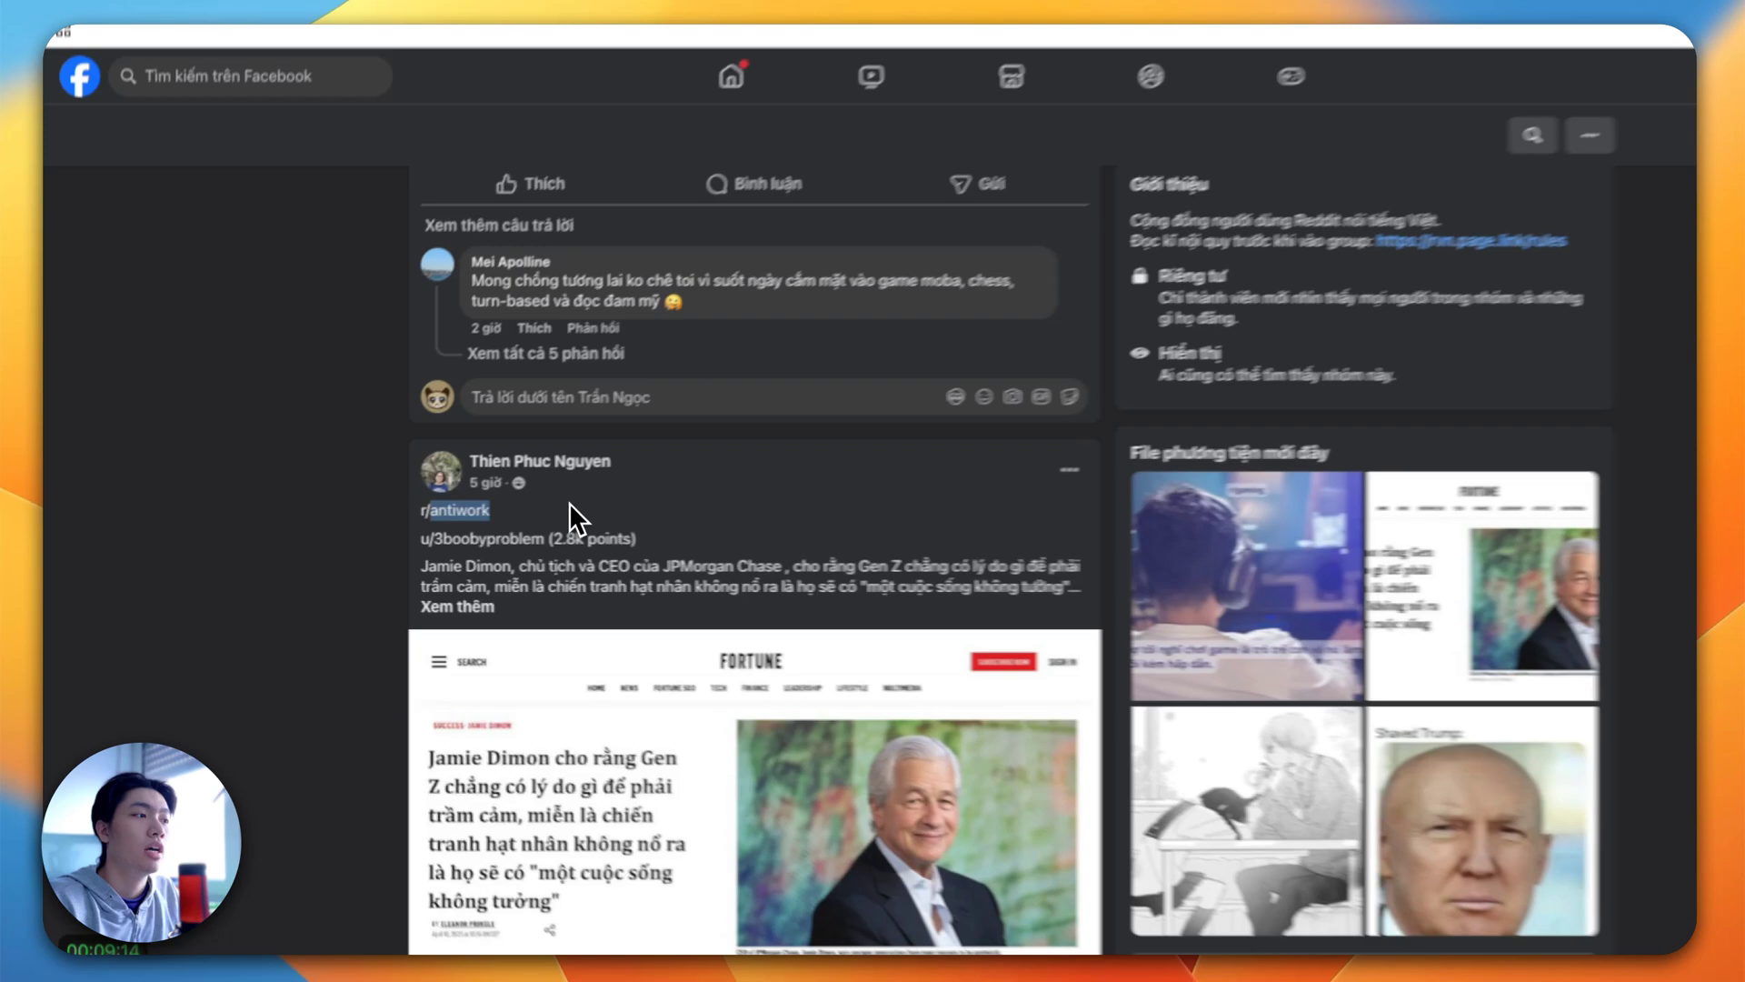
scroll(461, 510, "down", 3)
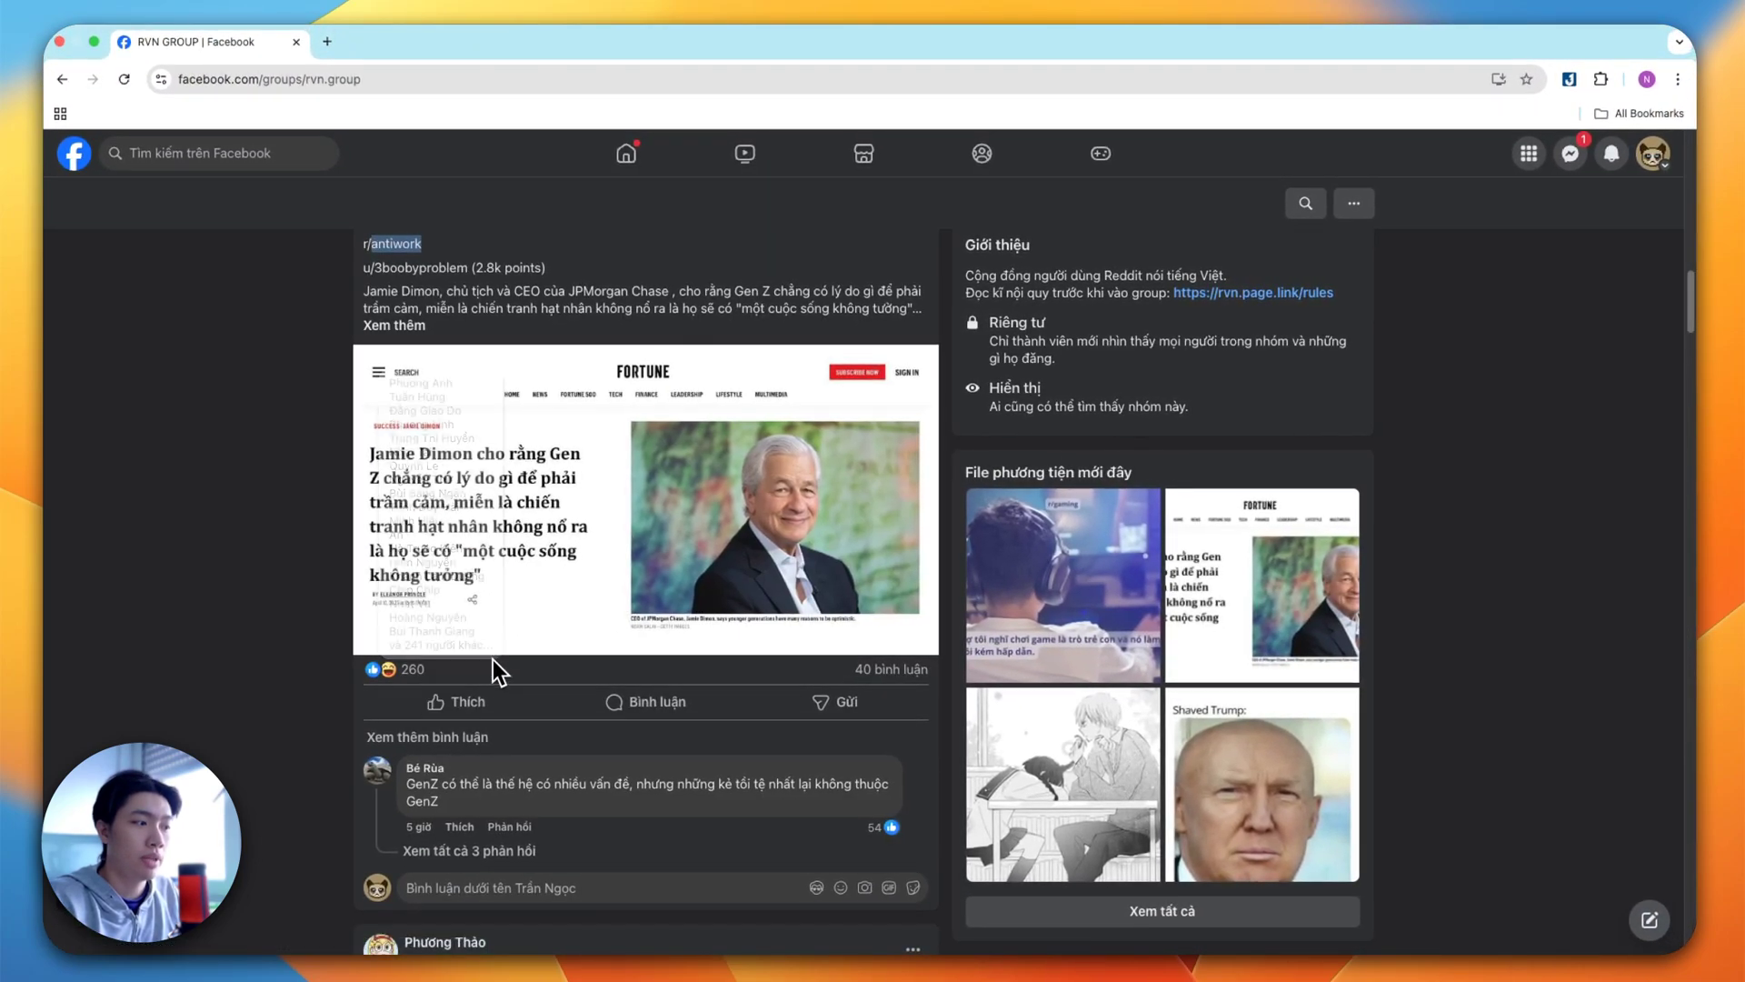
scroll(553, 680, "down", 2)
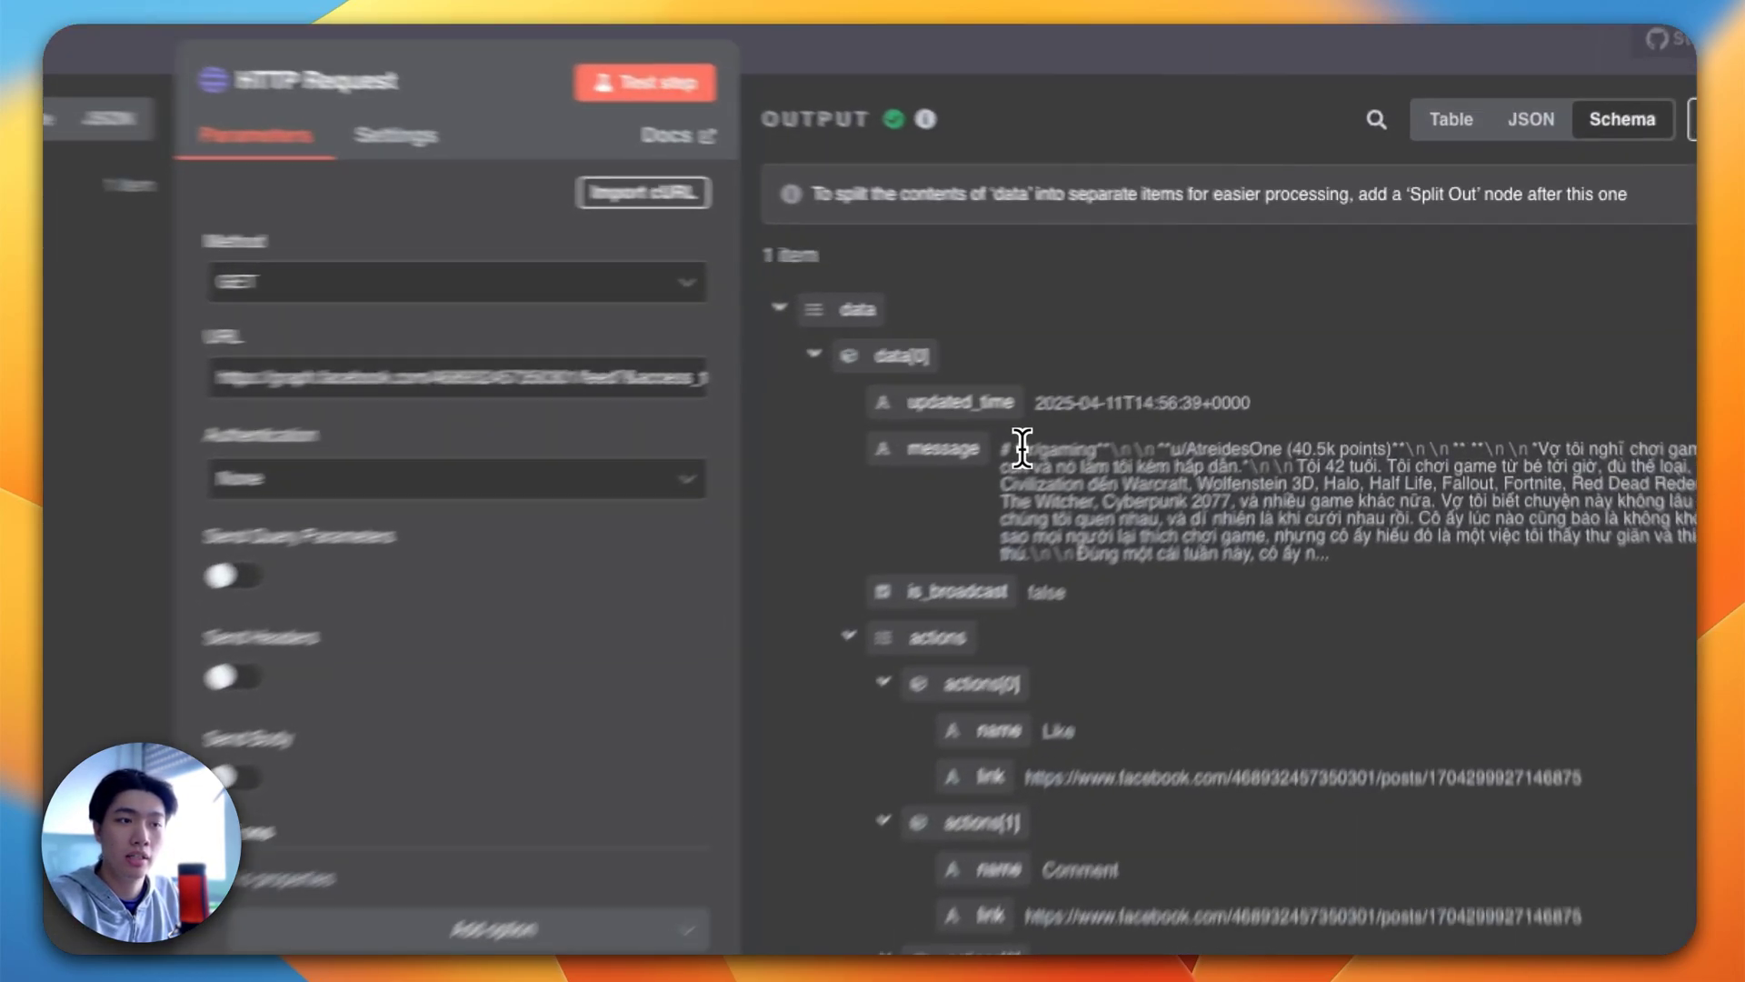
- In the output, pick out r/gaming in the first post and antiwork in the second
left_click_drag(1202, 371, 1264, 369)
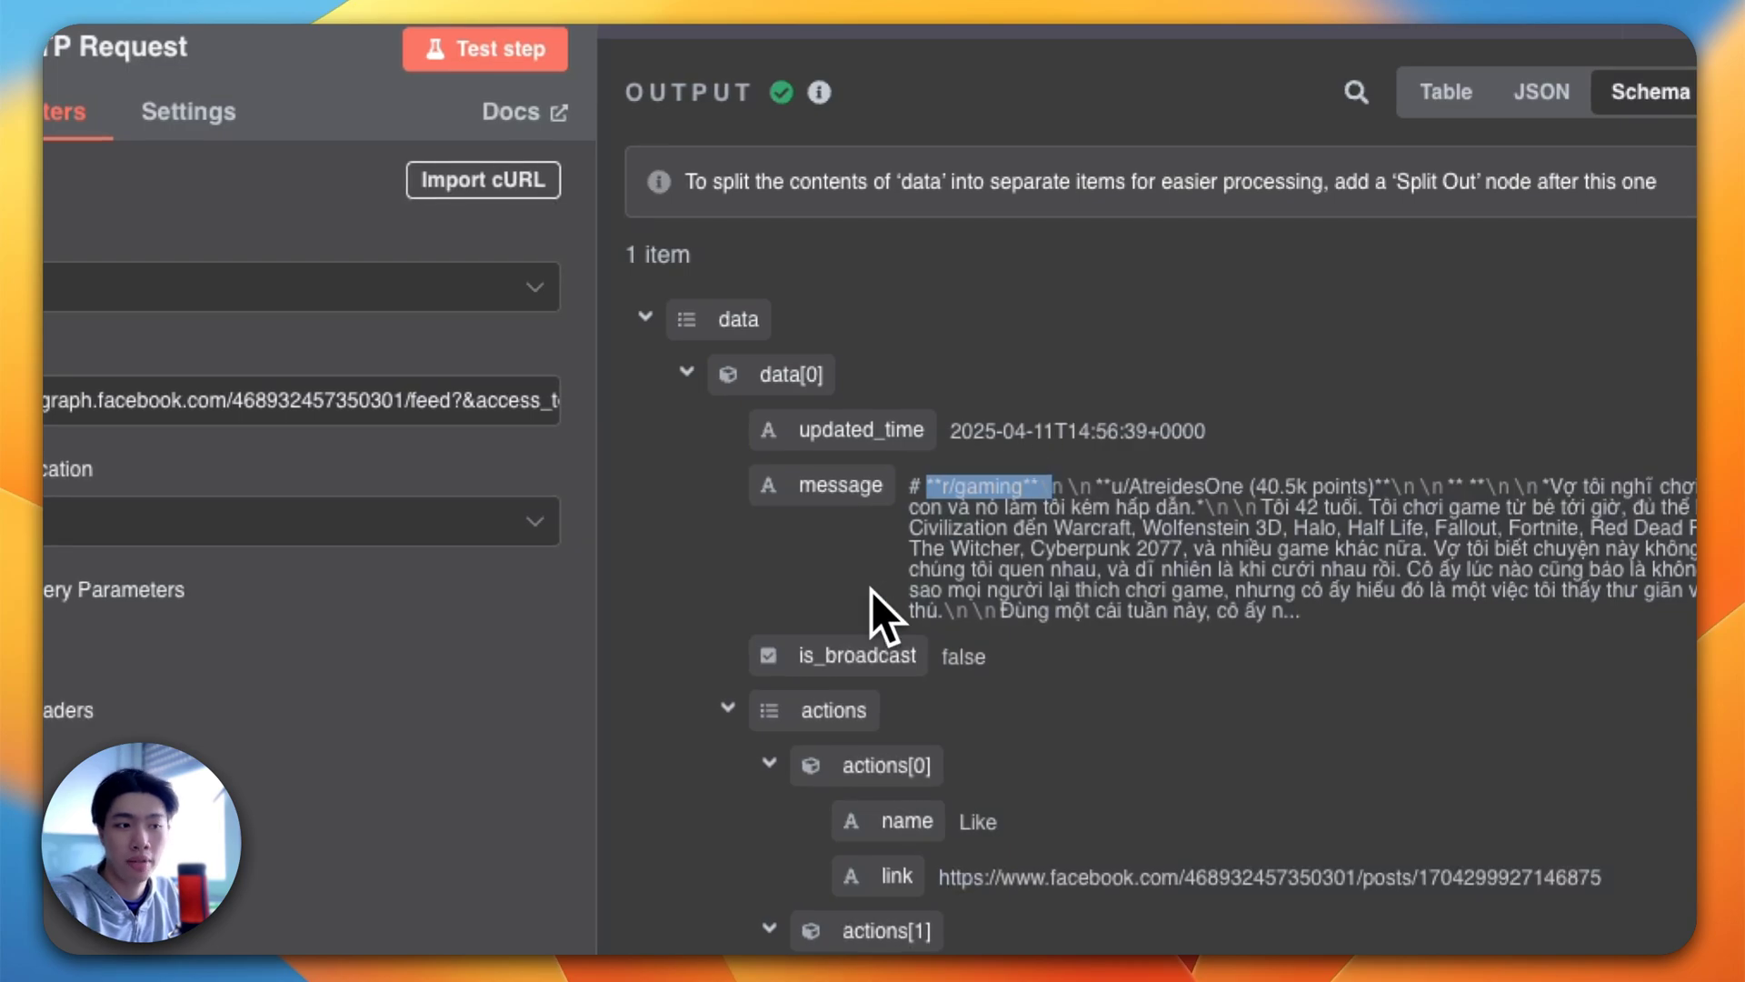
left_click(687, 375)
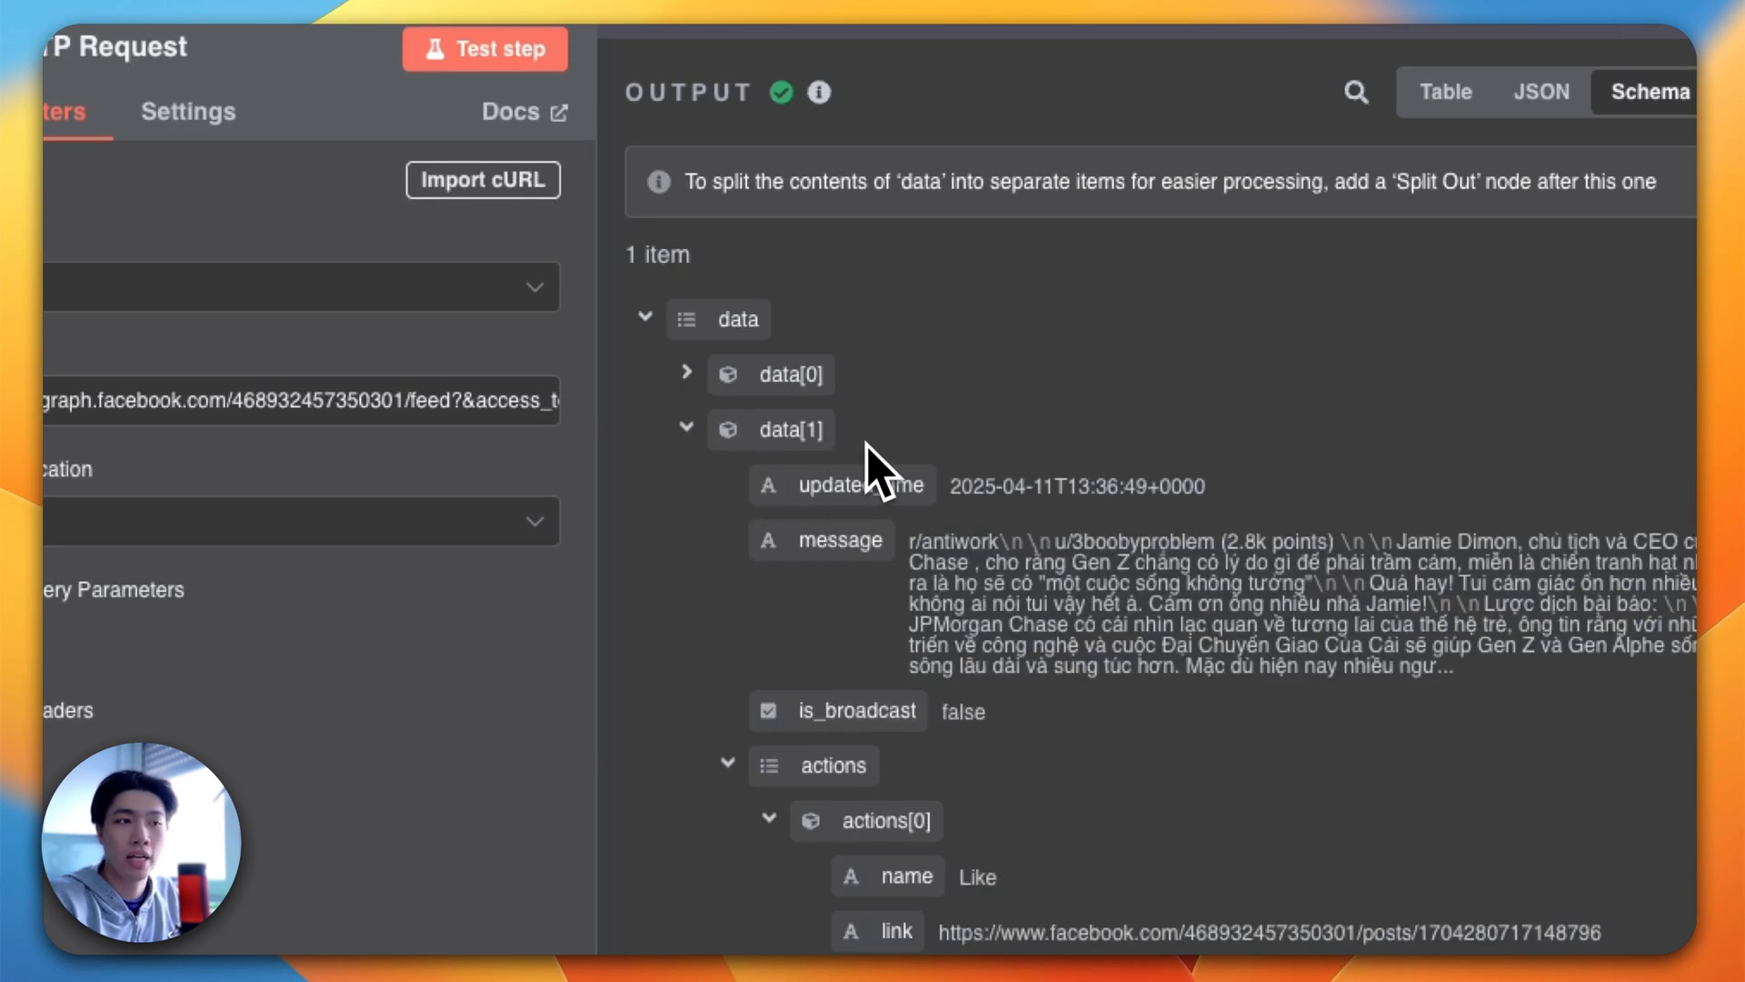
double_click(982, 542)
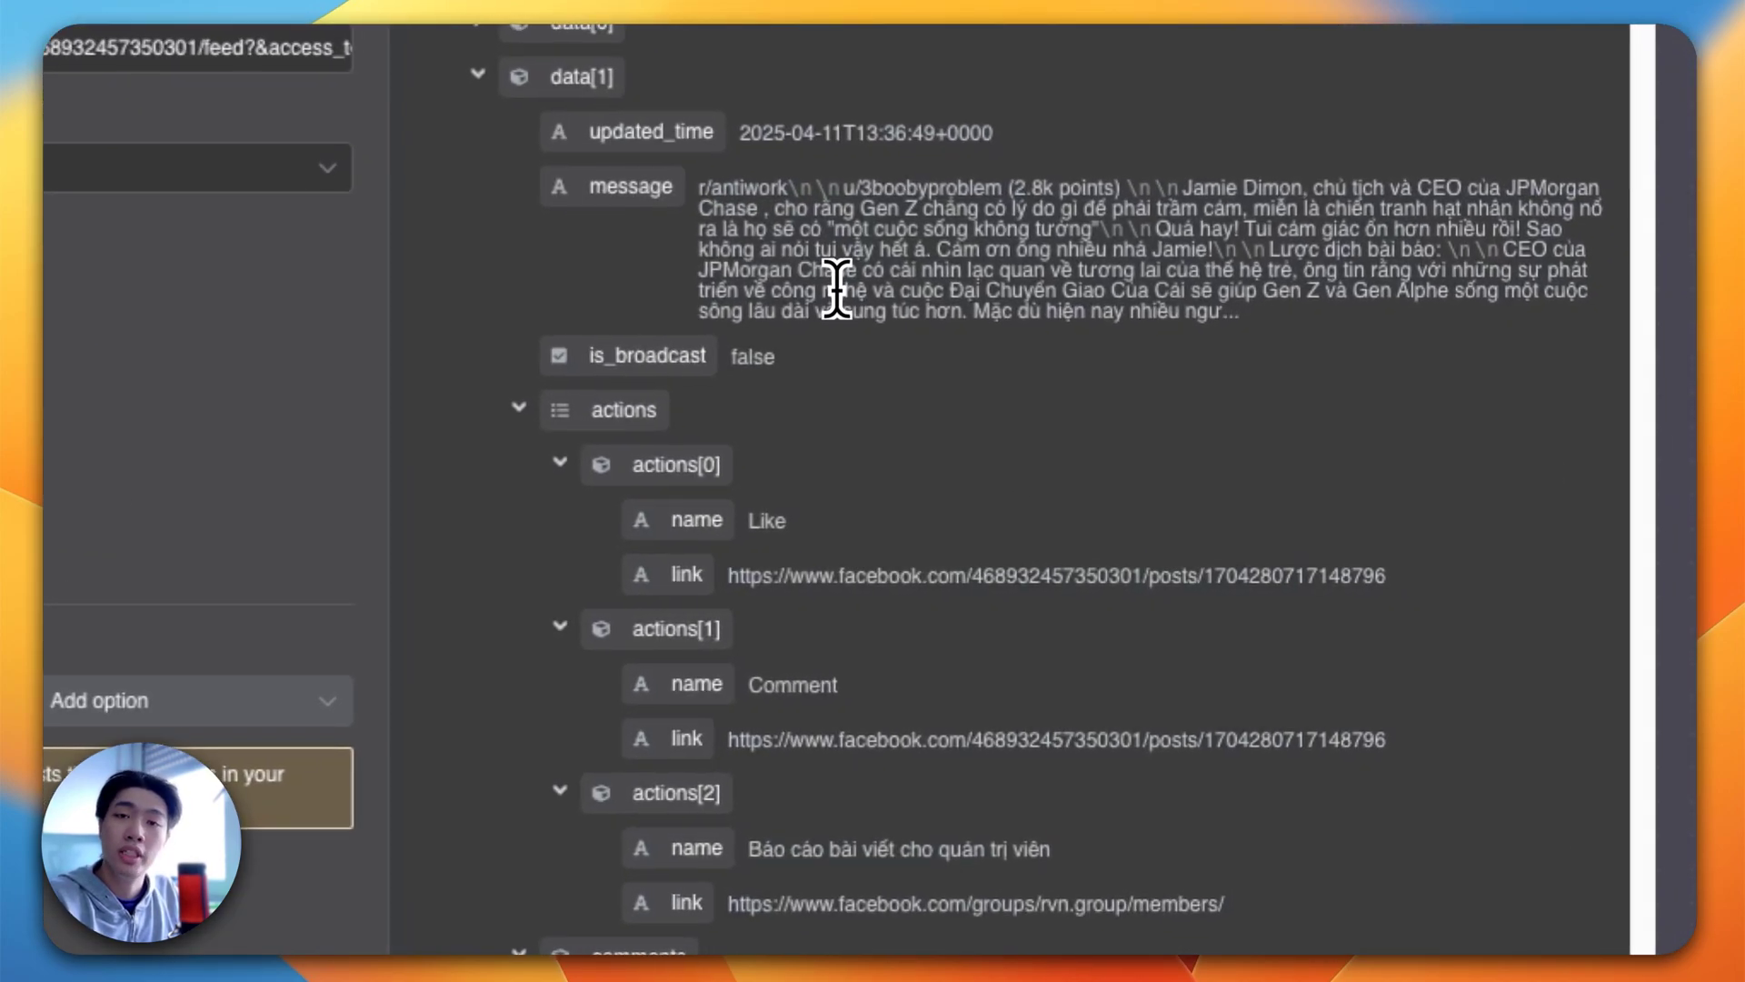
scroll(827, 282, "down", 3)
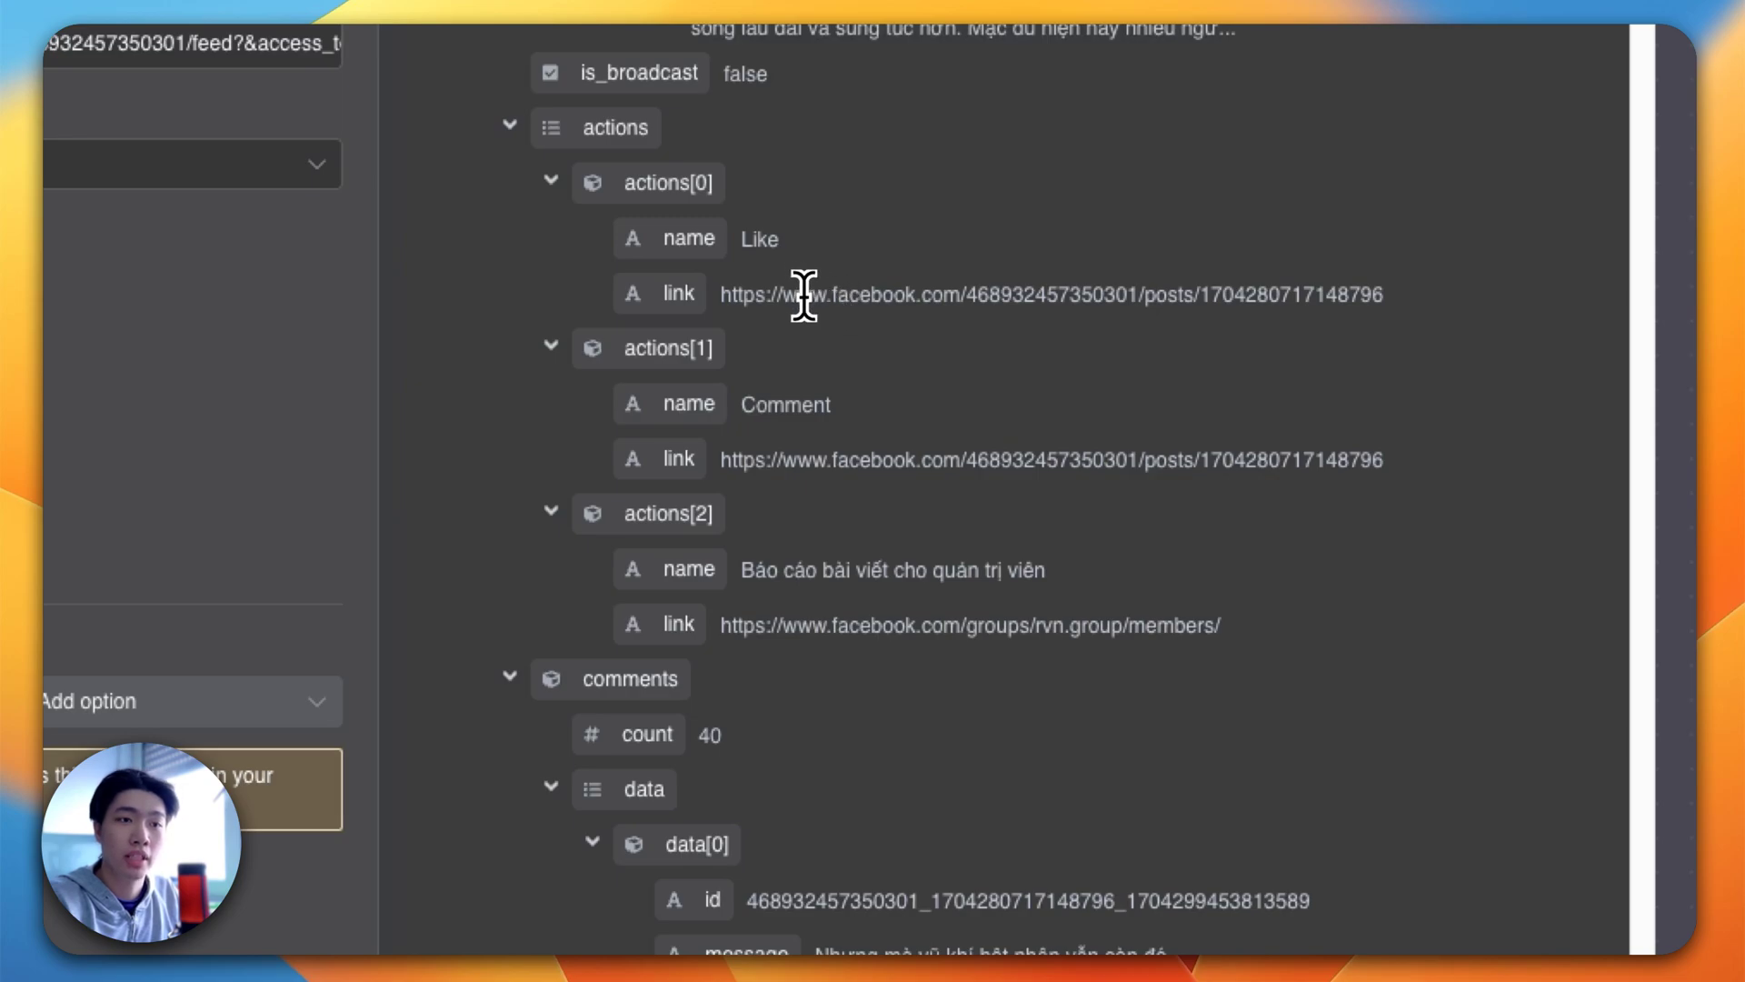
left_click_drag(800, 294, 1122, 271)
left_click(1109, 308)
- Check the comments count of 40 and the first comment's message, created time and likes
scroll(909, 327, "down", 5)
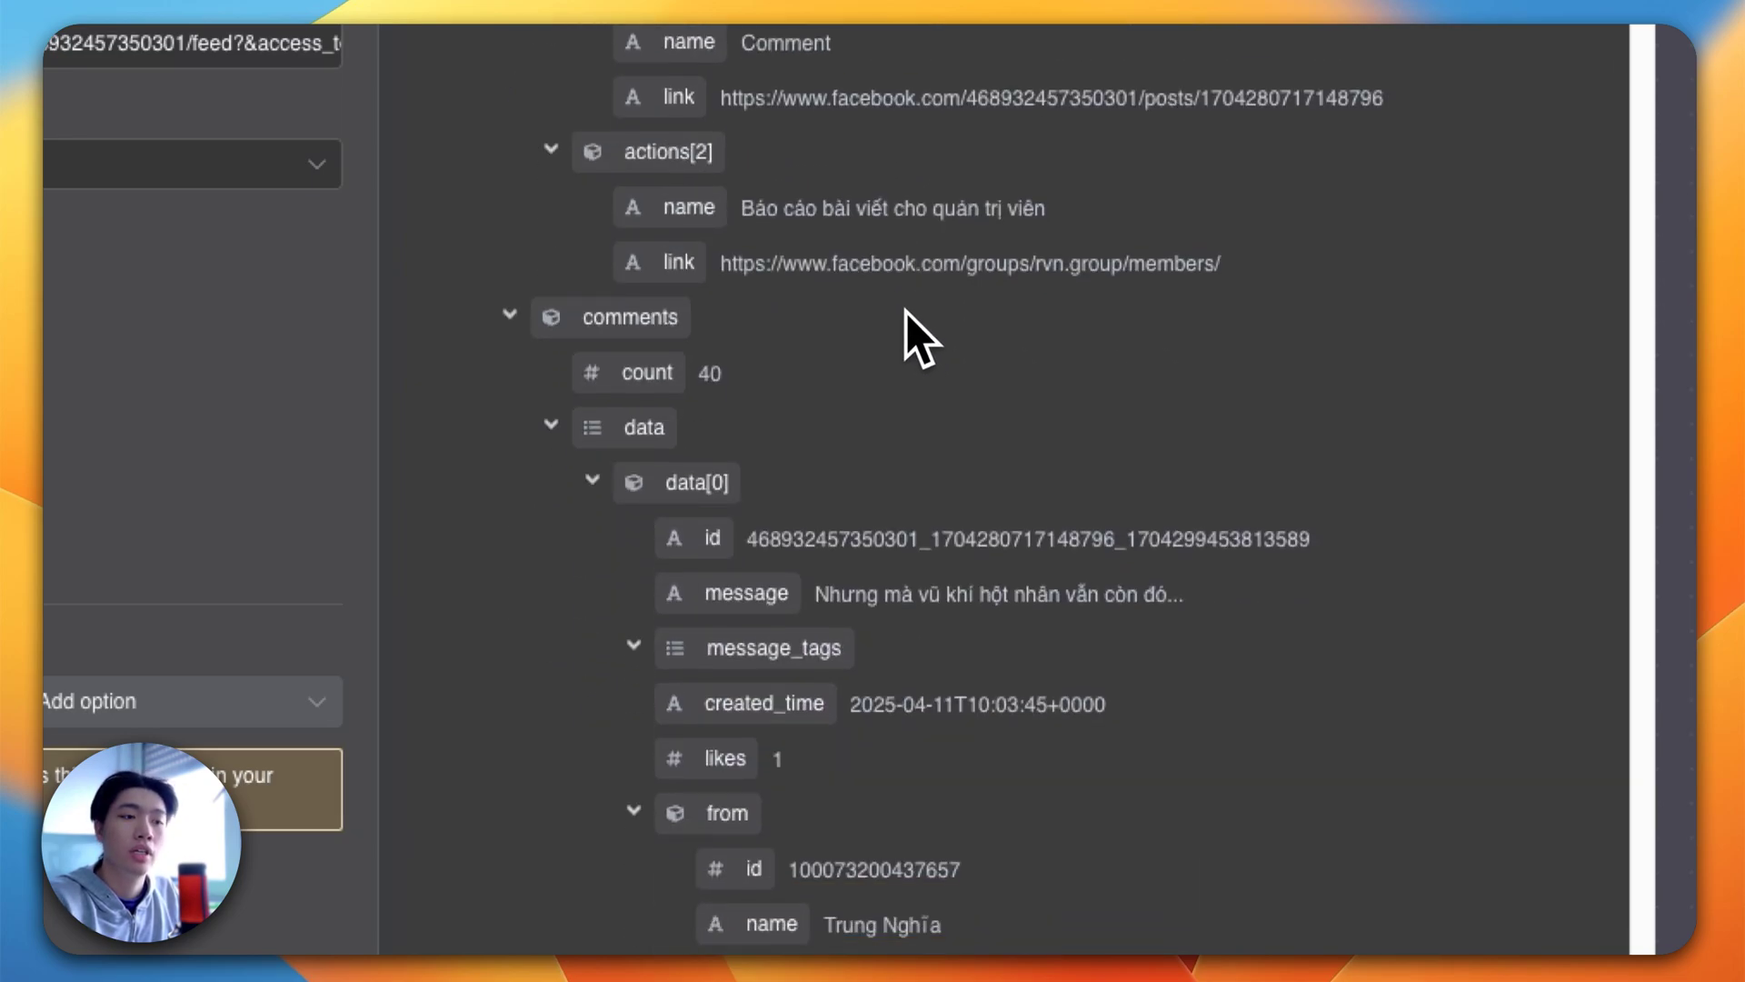
left_click_drag(707, 312, 734, 315)
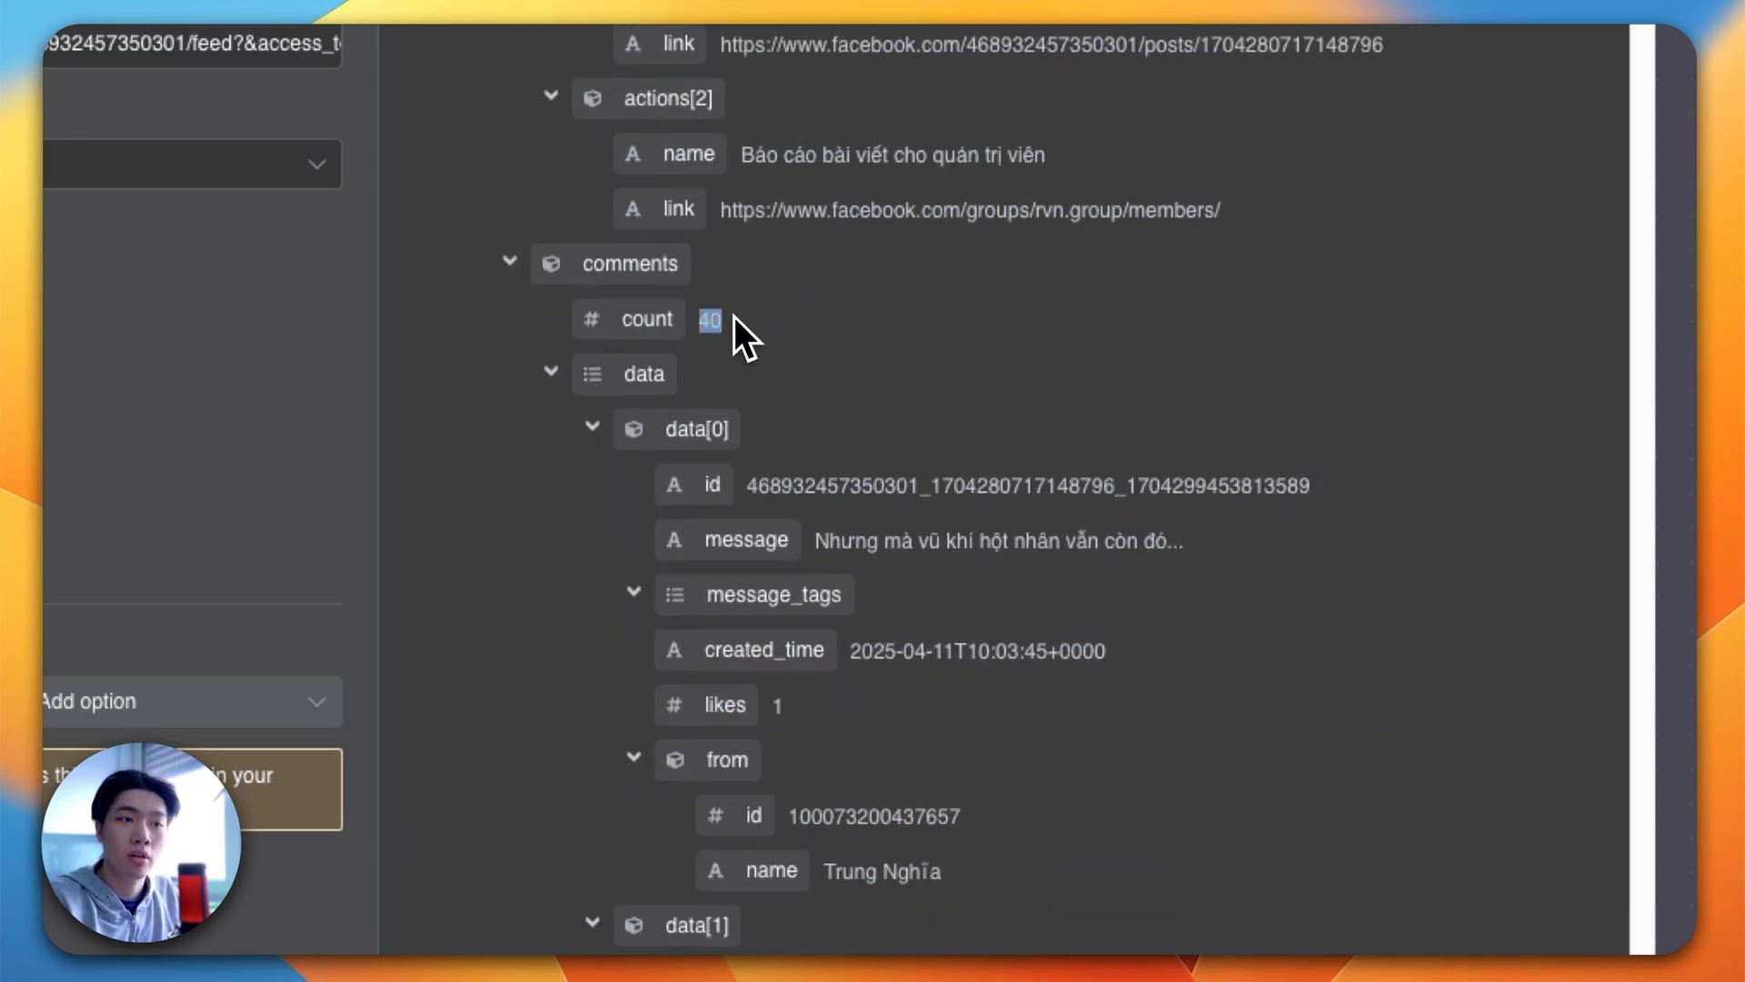
left_click(905, 338)
scroll(907, 340, "down", 2)
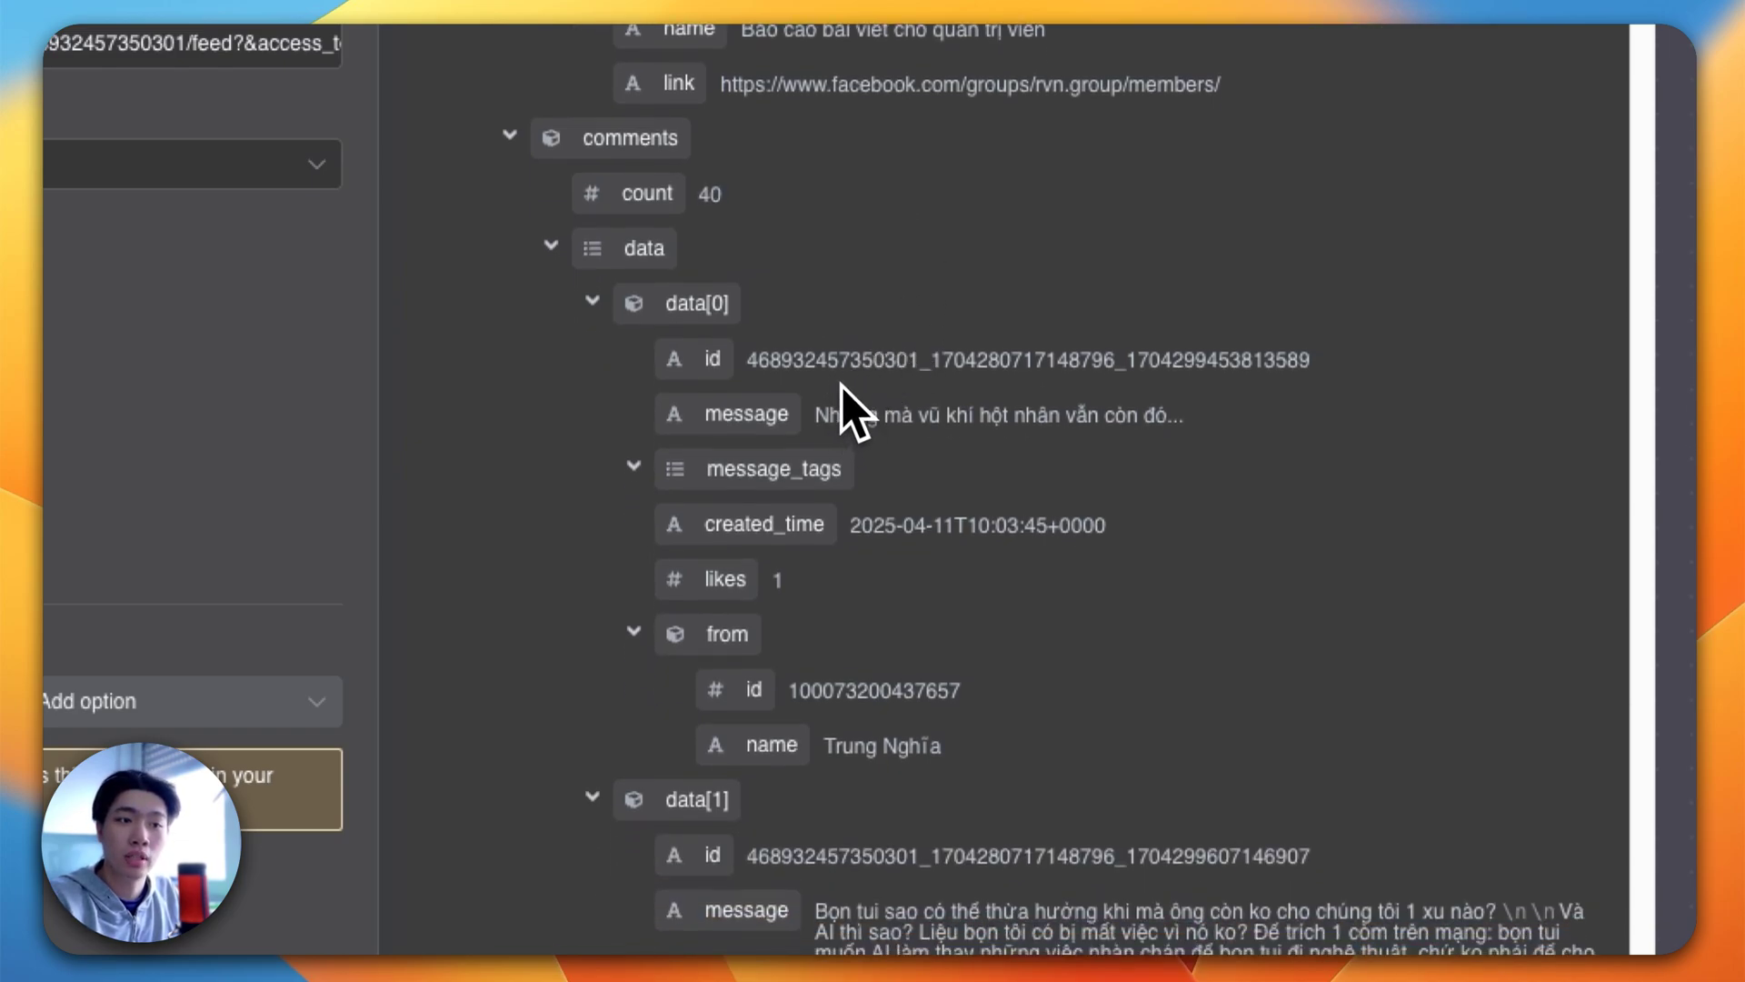
left_click_drag(842, 411, 1171, 413)
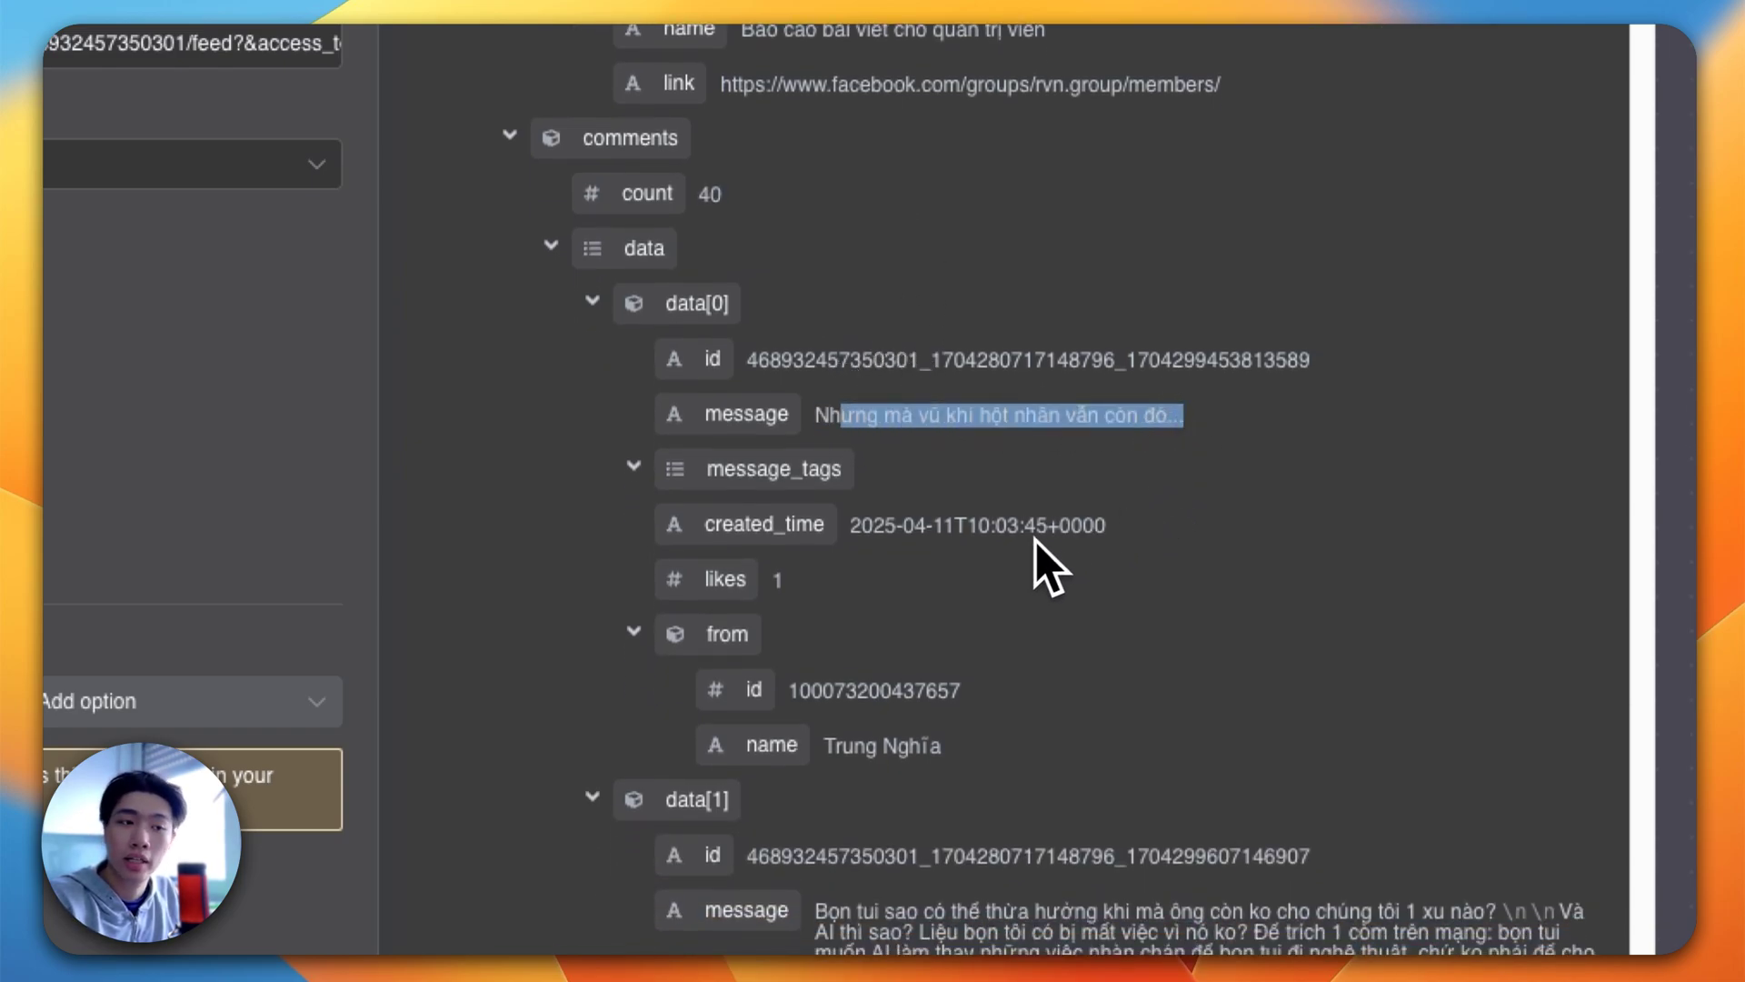
left_click_drag(917, 524, 1056, 525)
left_click(795, 595)
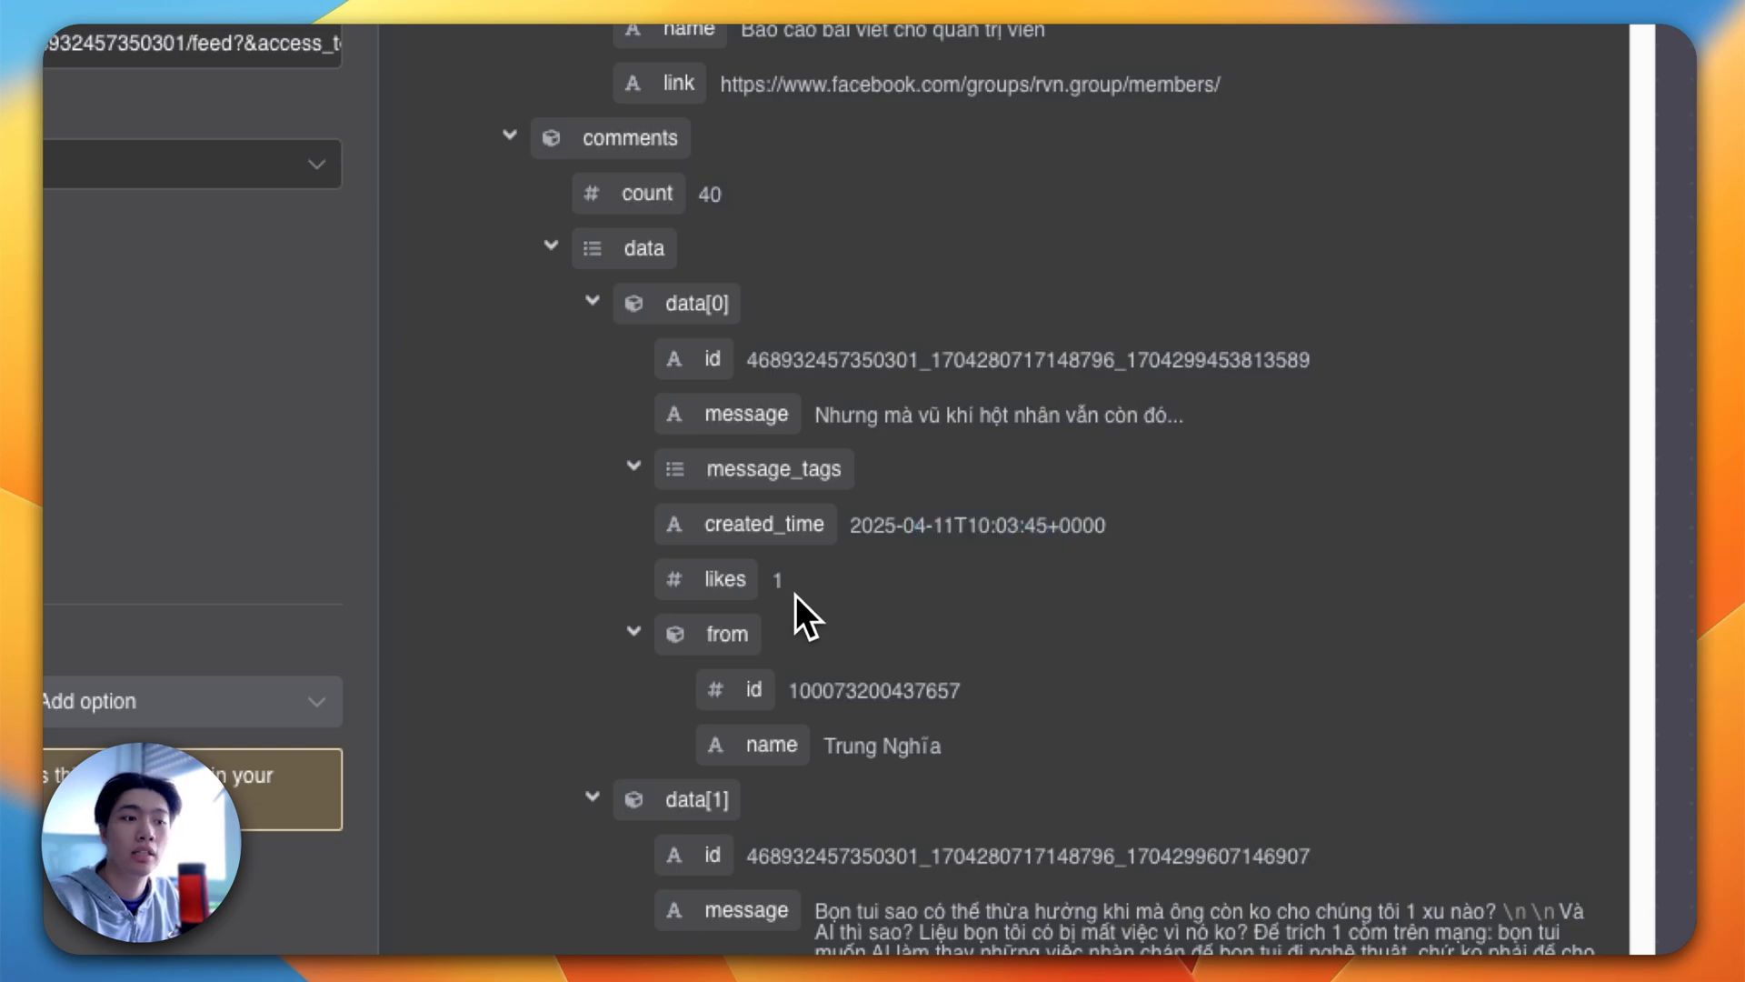
double_click(777, 591)
- Inspect the commenter's user id and the second comment's message text
scroll(936, 673, "down", 3)
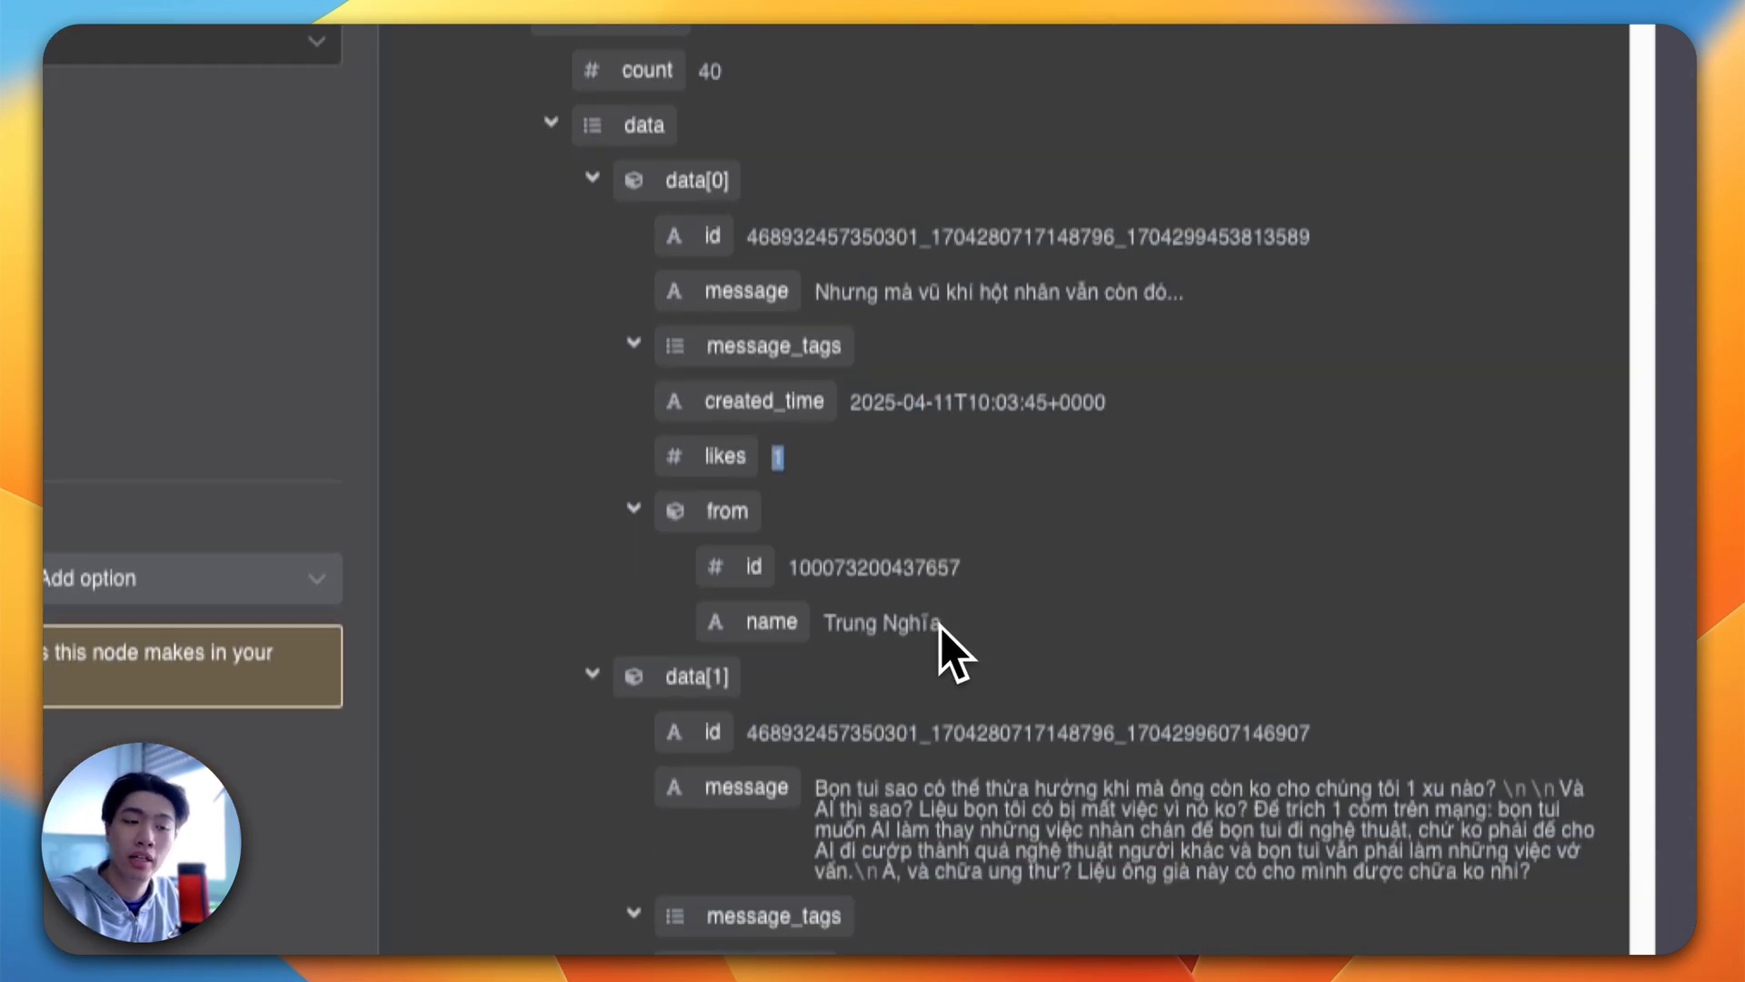
left_click_drag(942, 591, 918, 591)
left_click_drag(937, 527, 812, 527)
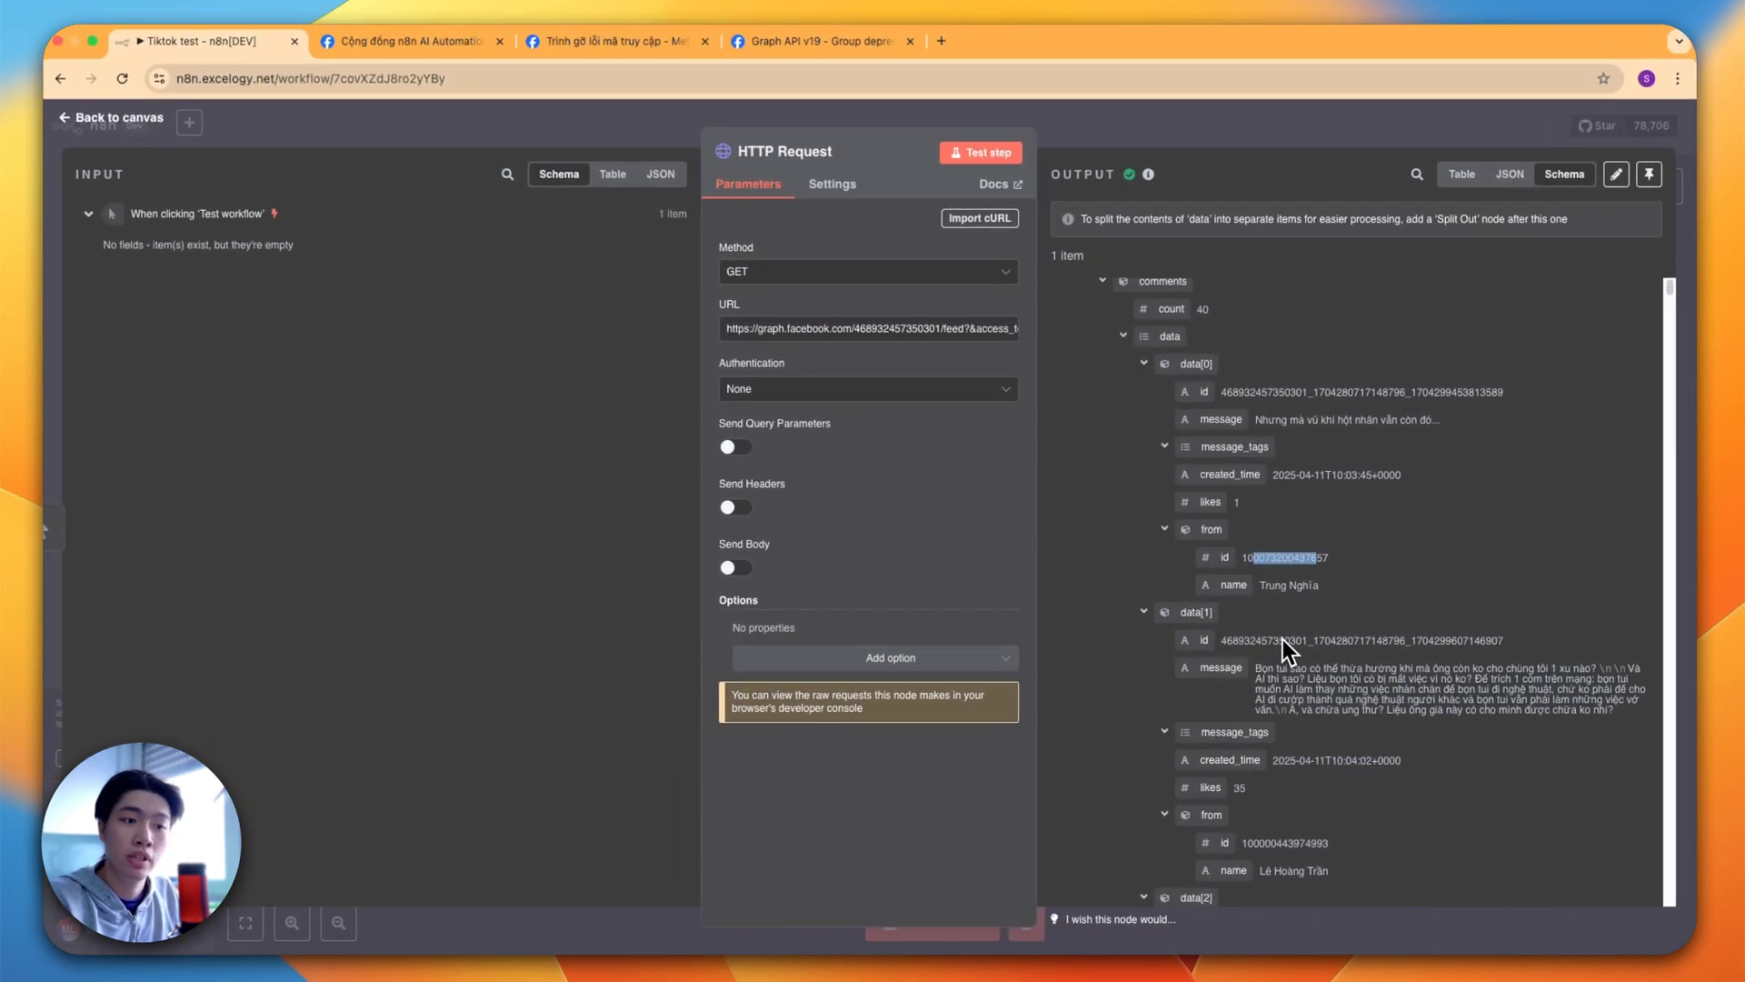
left_click_drag(1300, 677, 1374, 709)
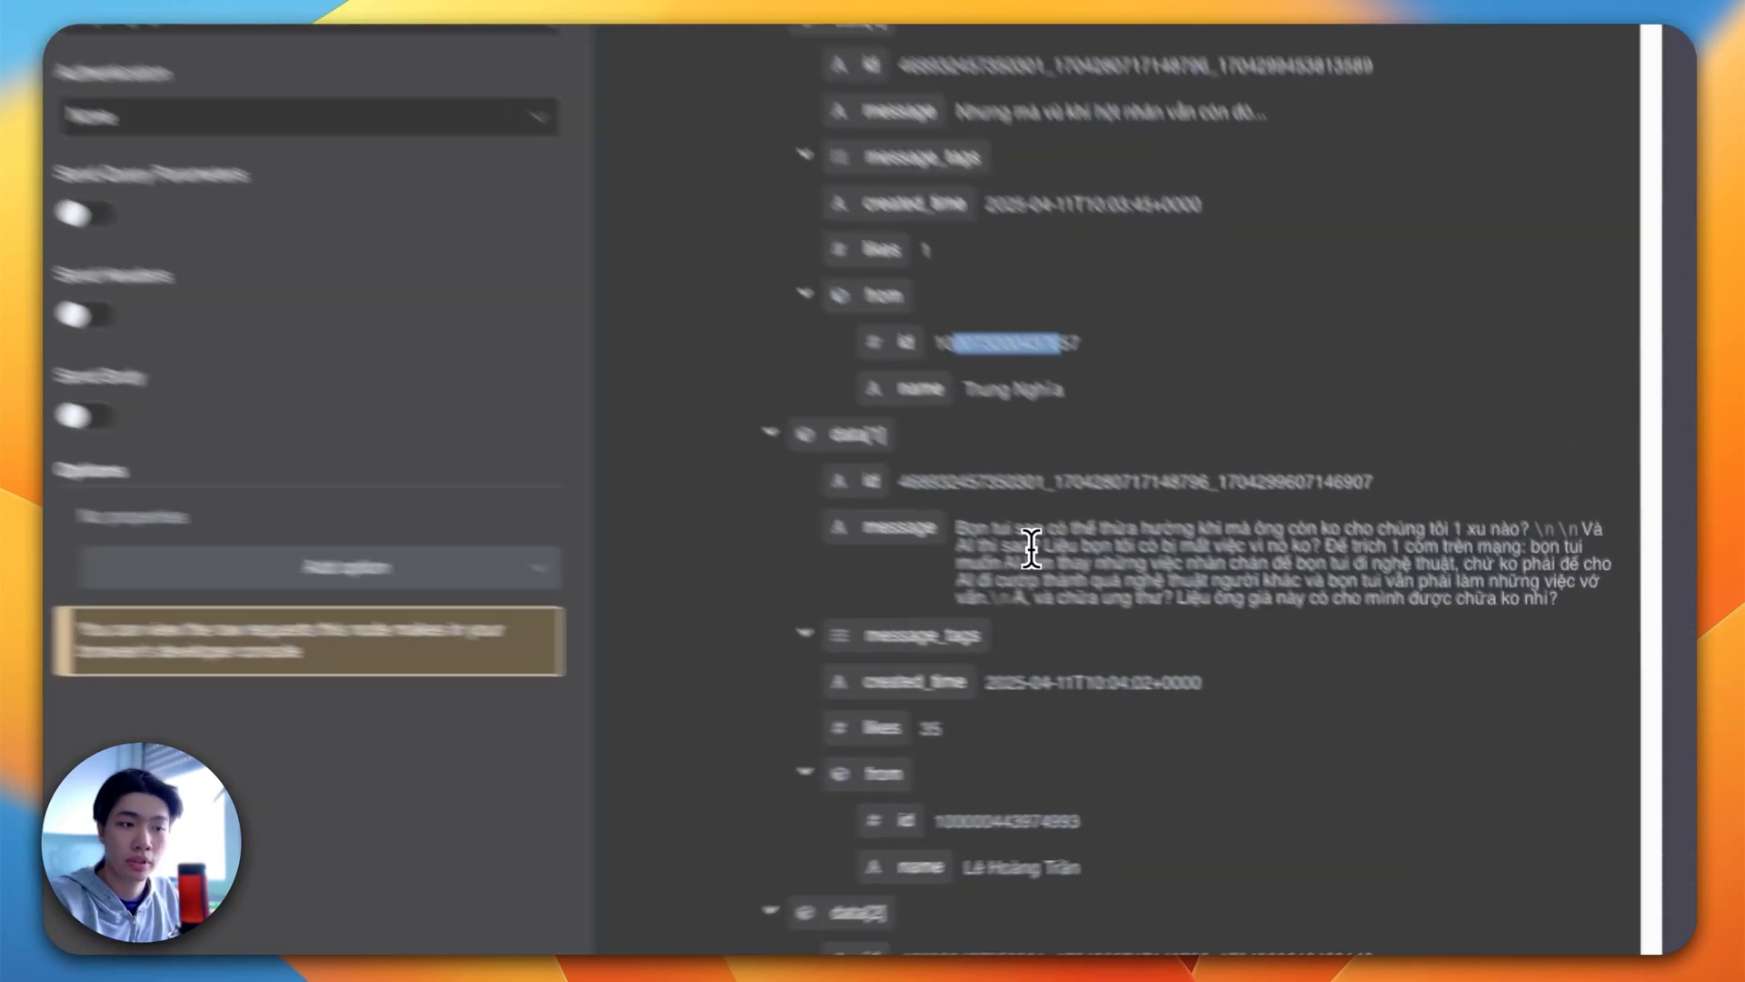
scroll(1018, 555, "down", 5)
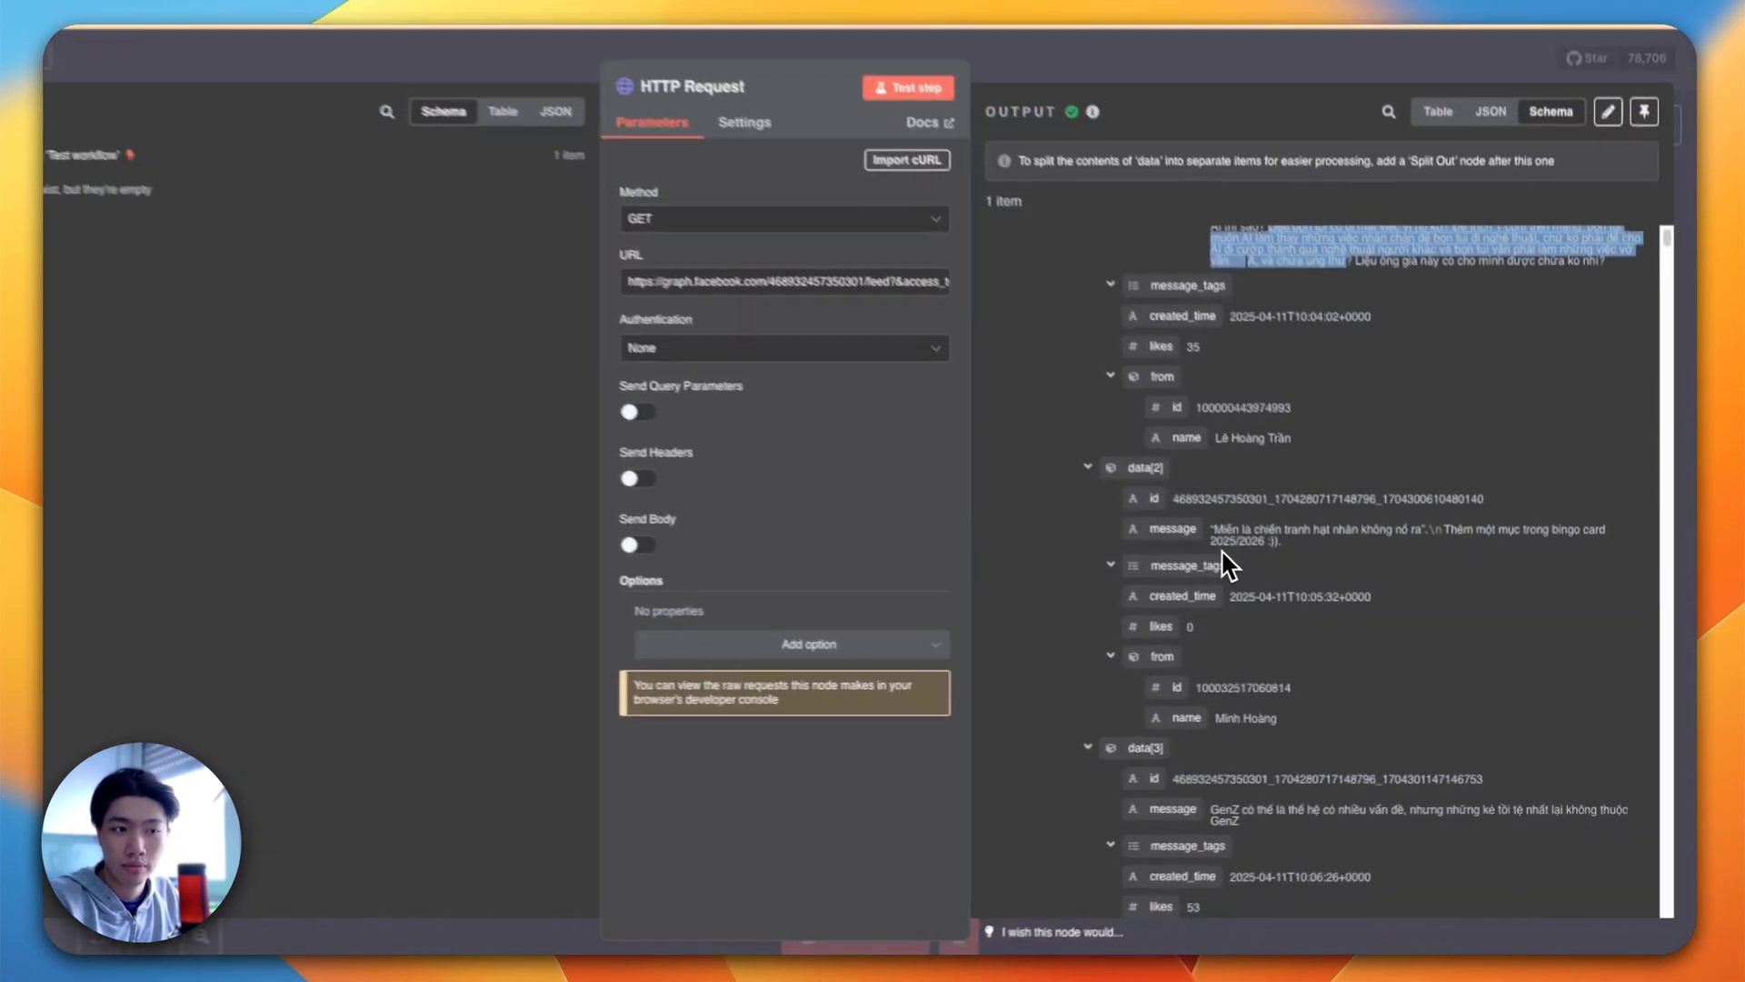
scroll(1289, 498, "up", 3)
scroll(1291, 498, "up", 2)
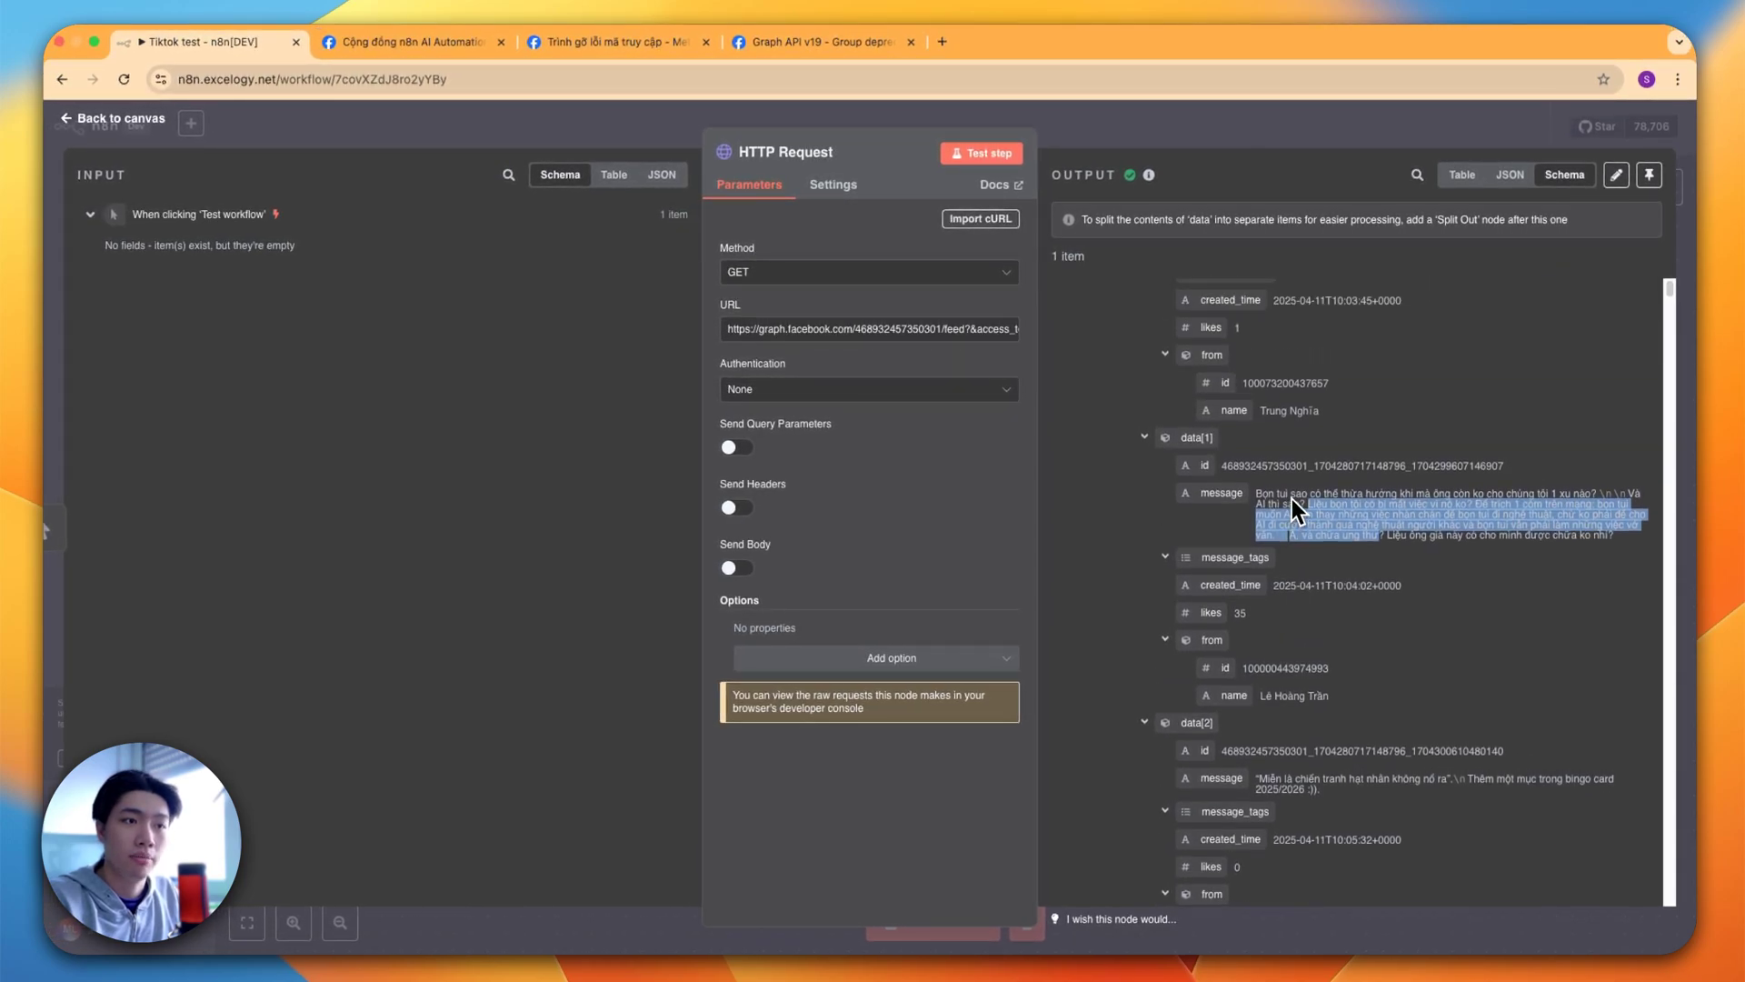
scroll(1291, 498, "up", 1)
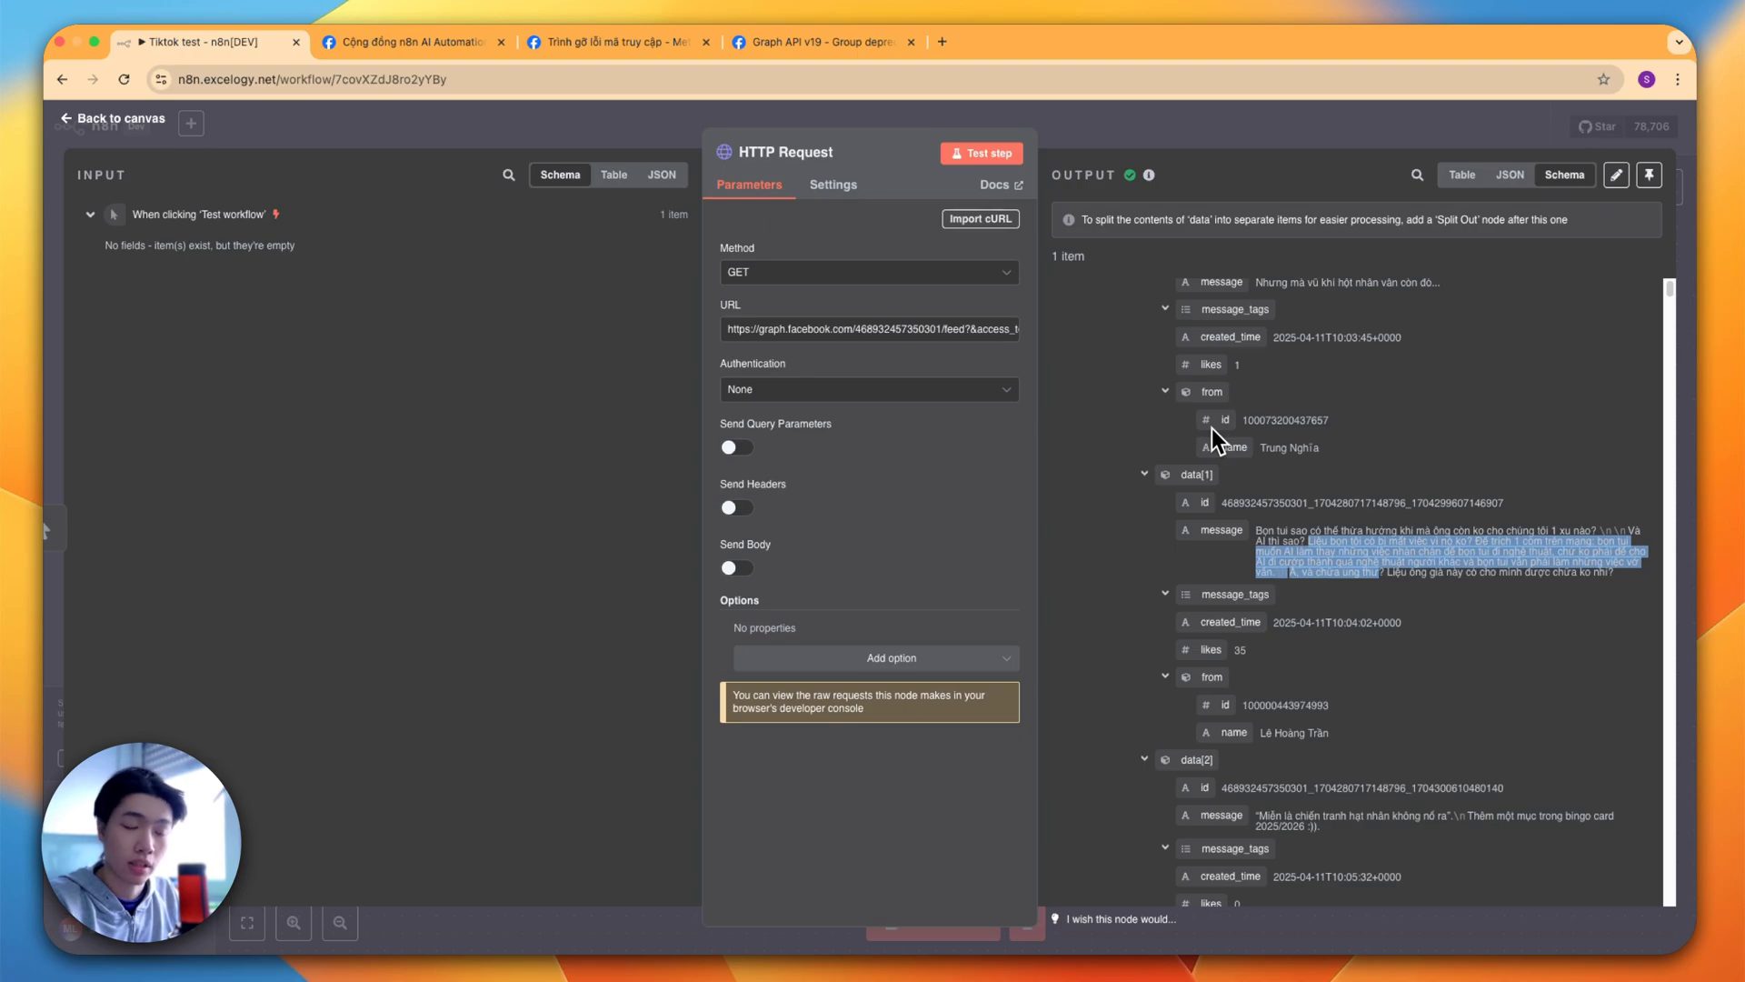
mouse_move(872, 493)
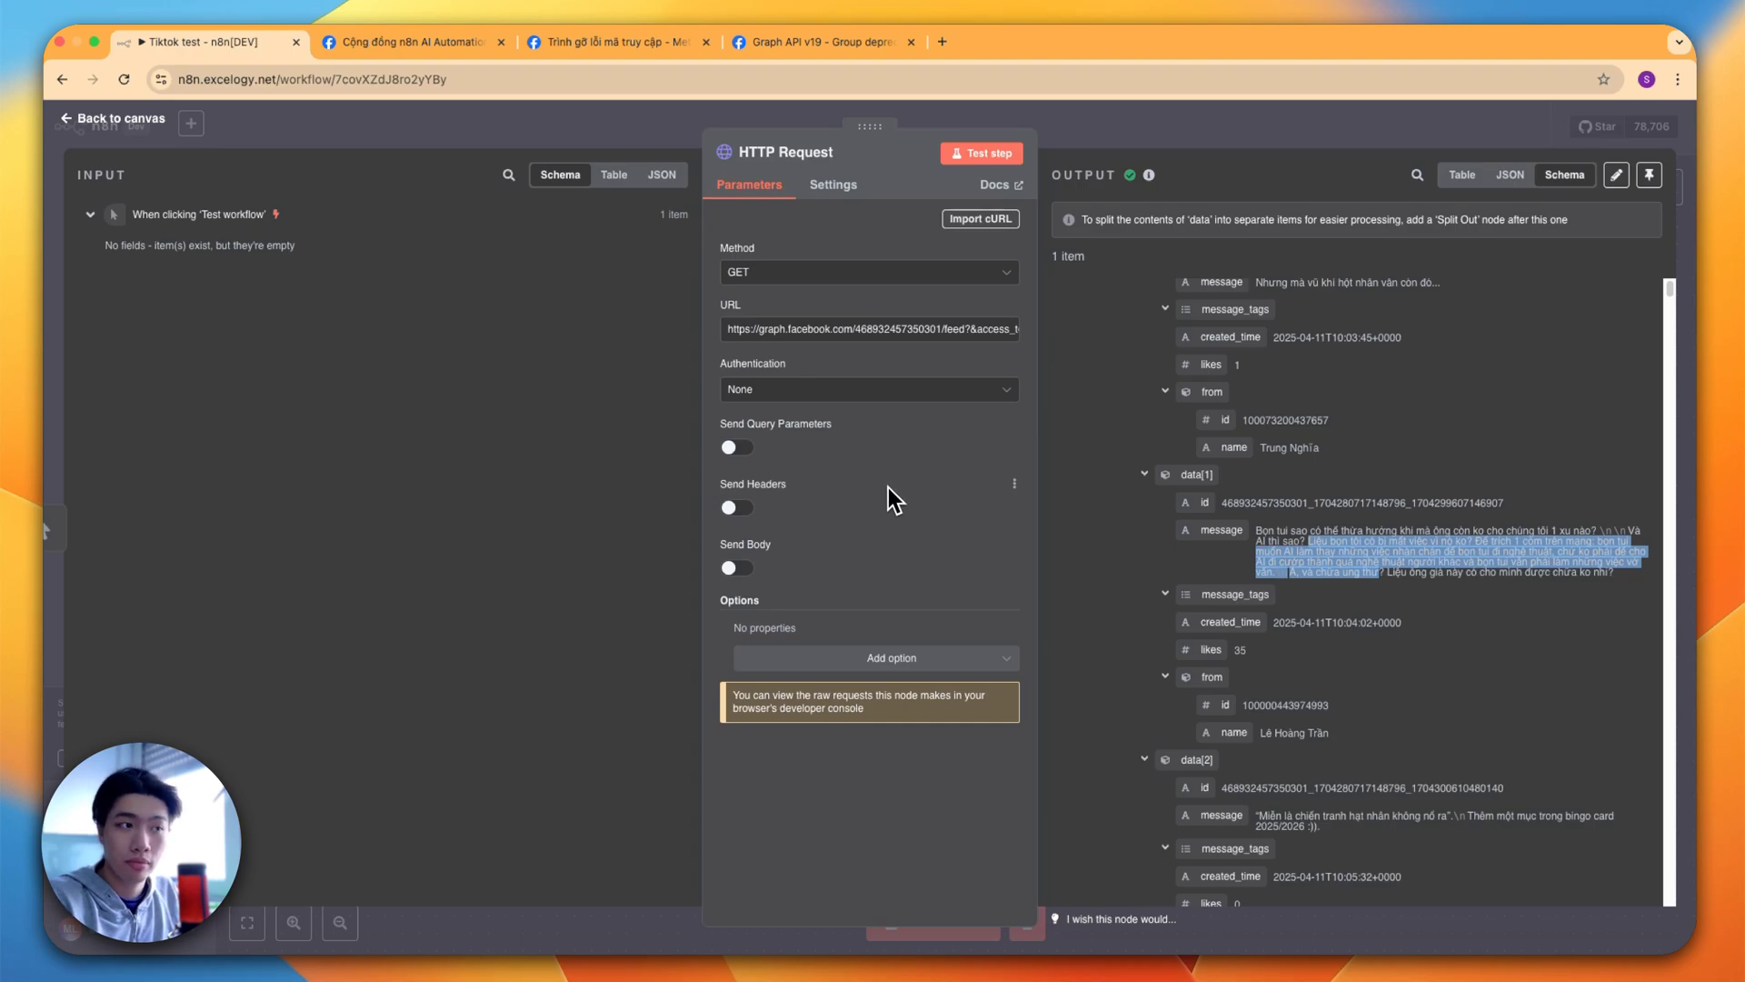
- Keep GET as the method, check the URL's /feed endpoint, then go to the access token debugger
left_click(775, 272)
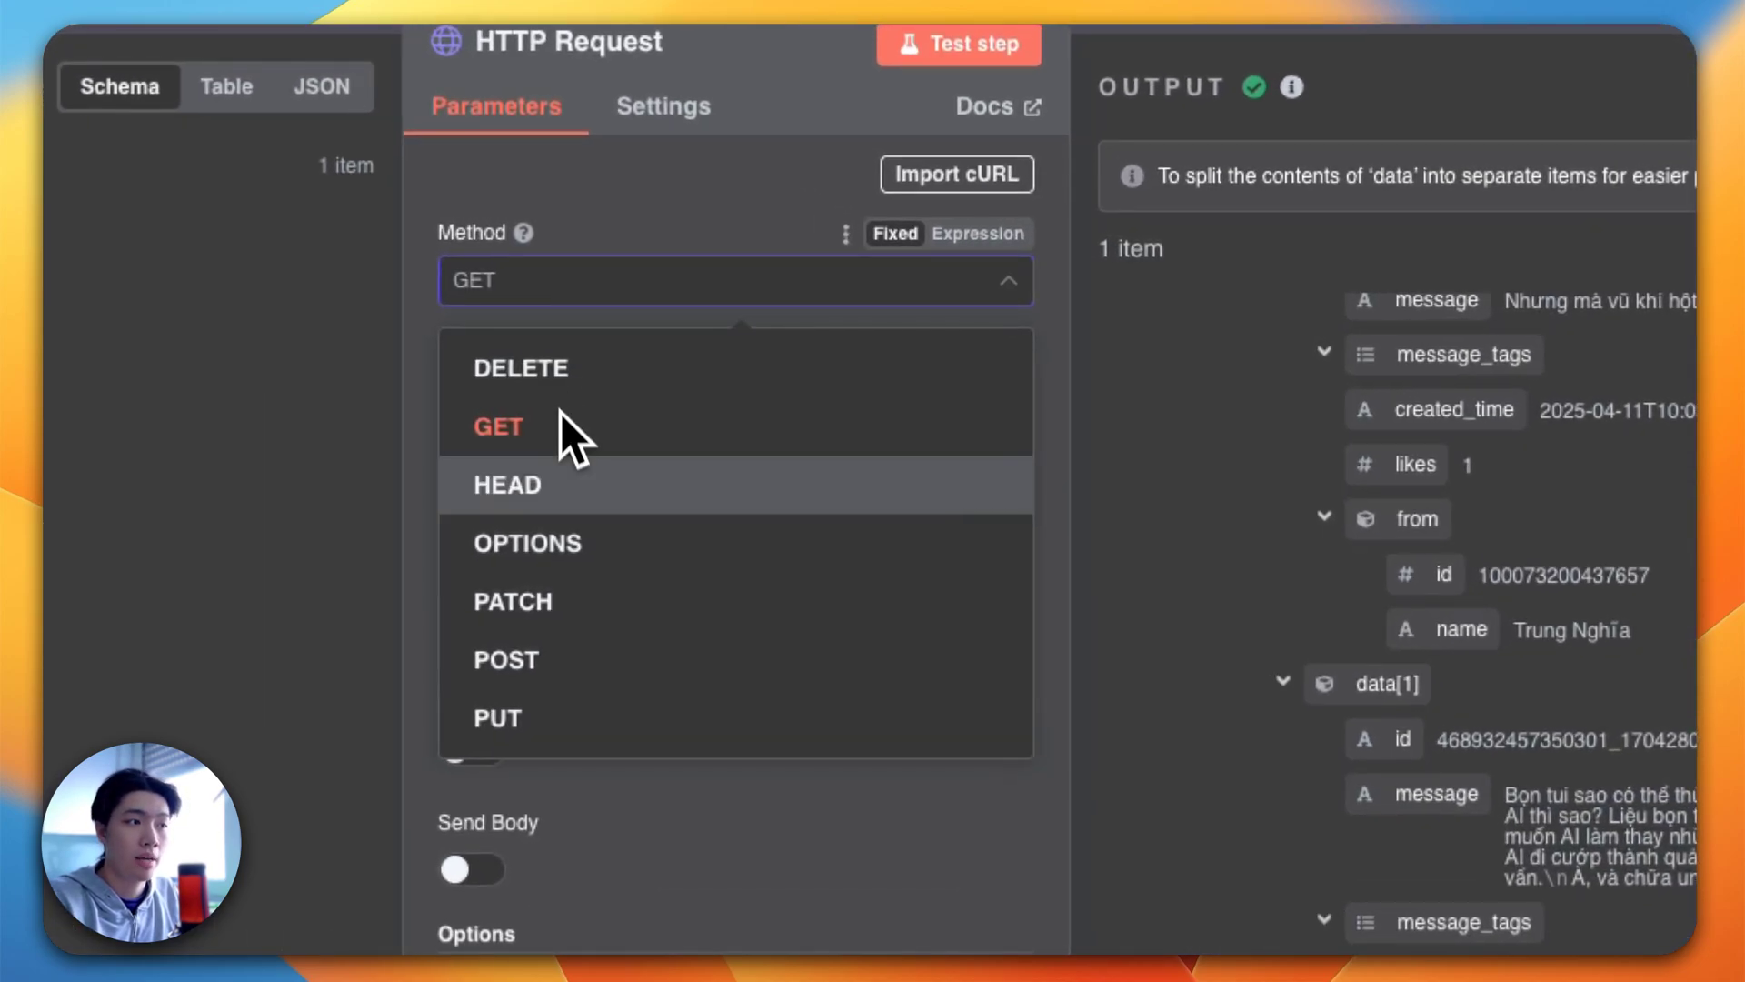
left_click(1050, 456)
mouse_move(733, 395)
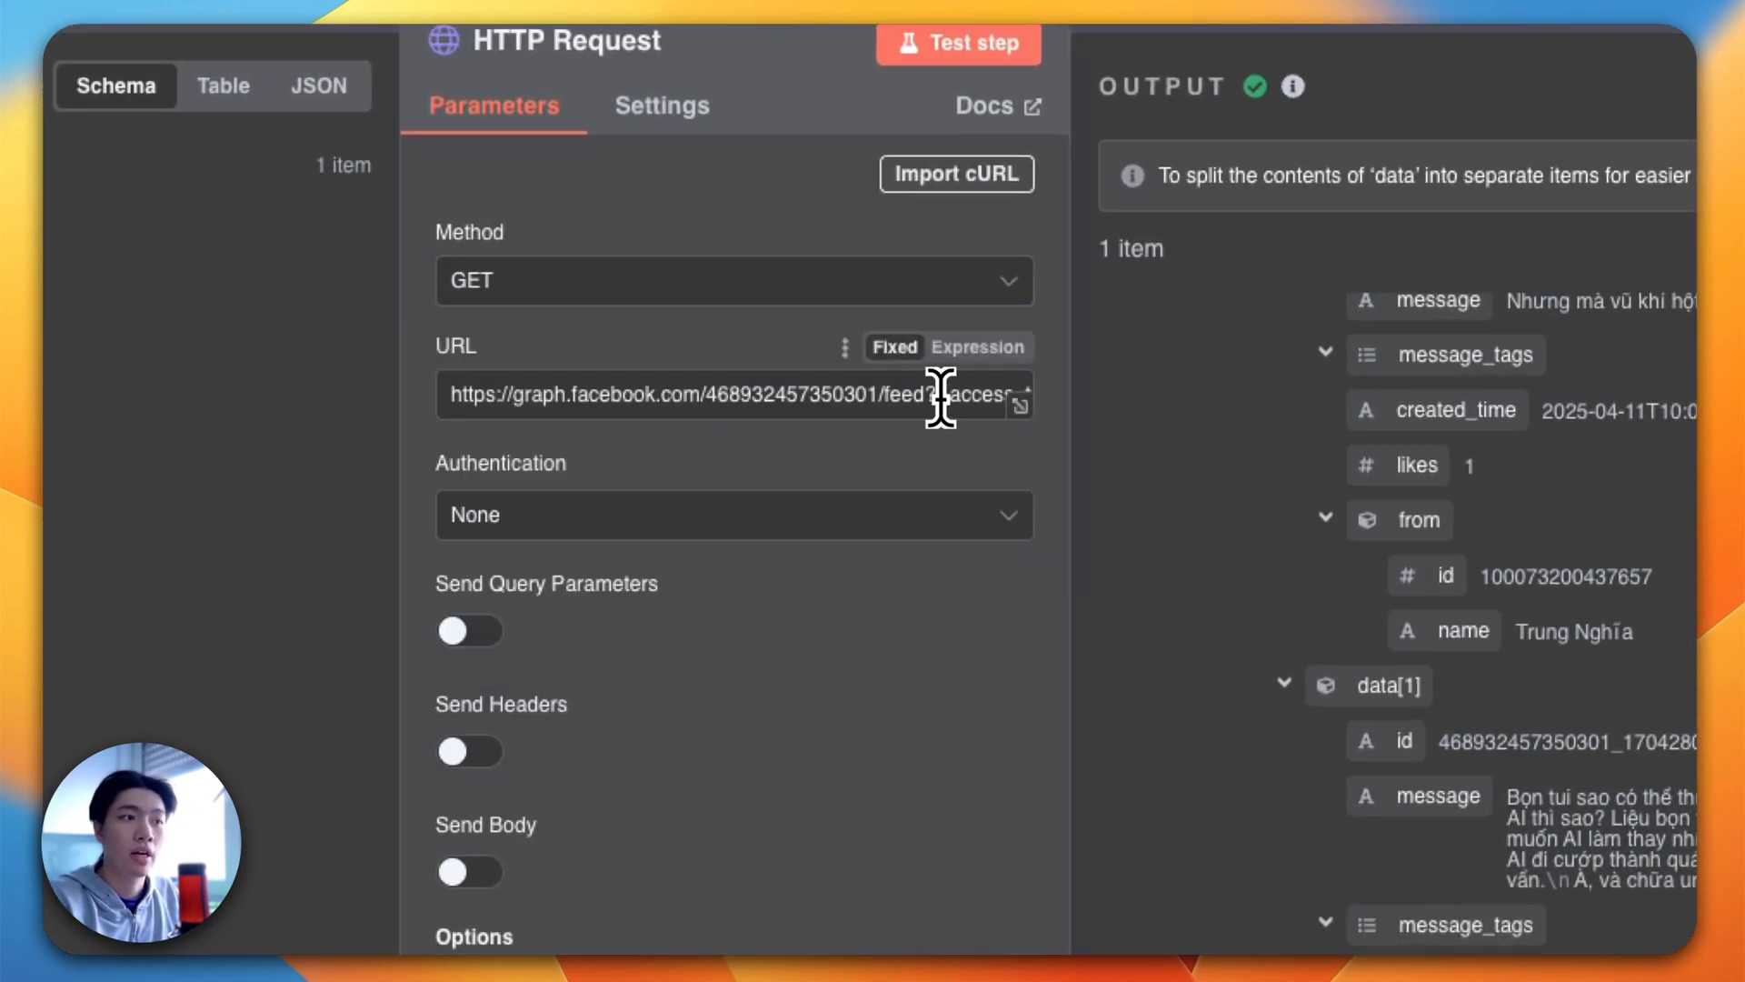
left_click(941, 398)
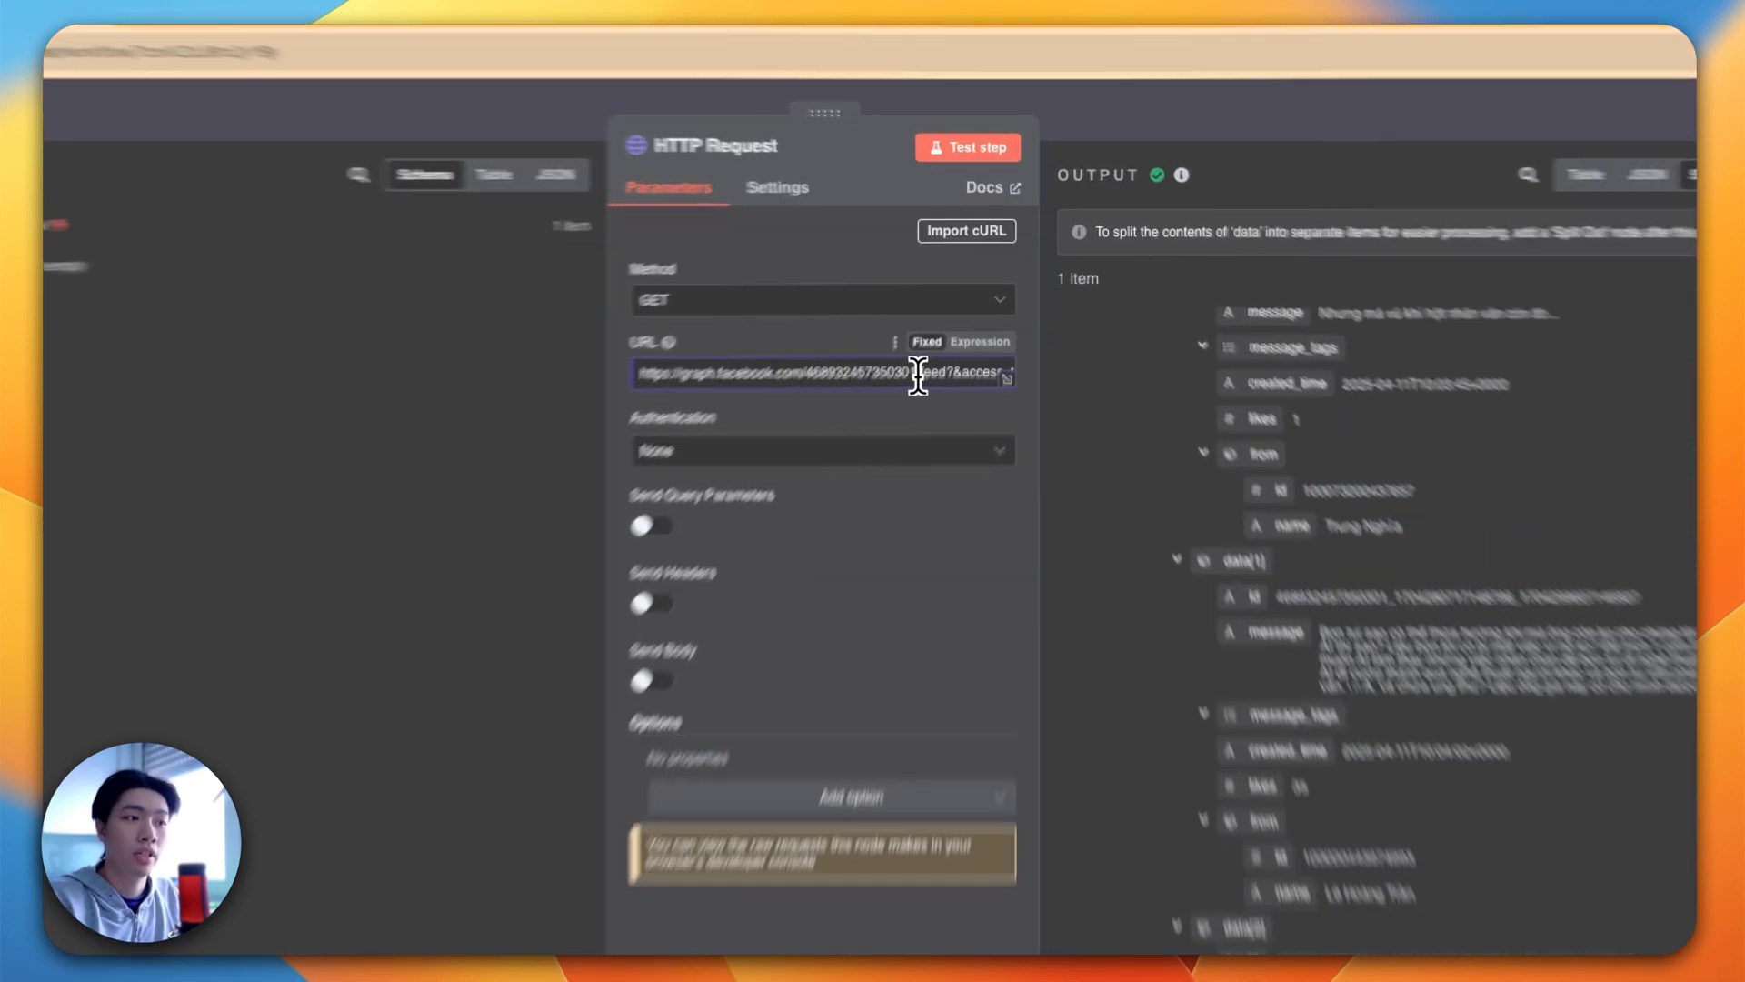
left_click_drag(943, 329, 951, 329)
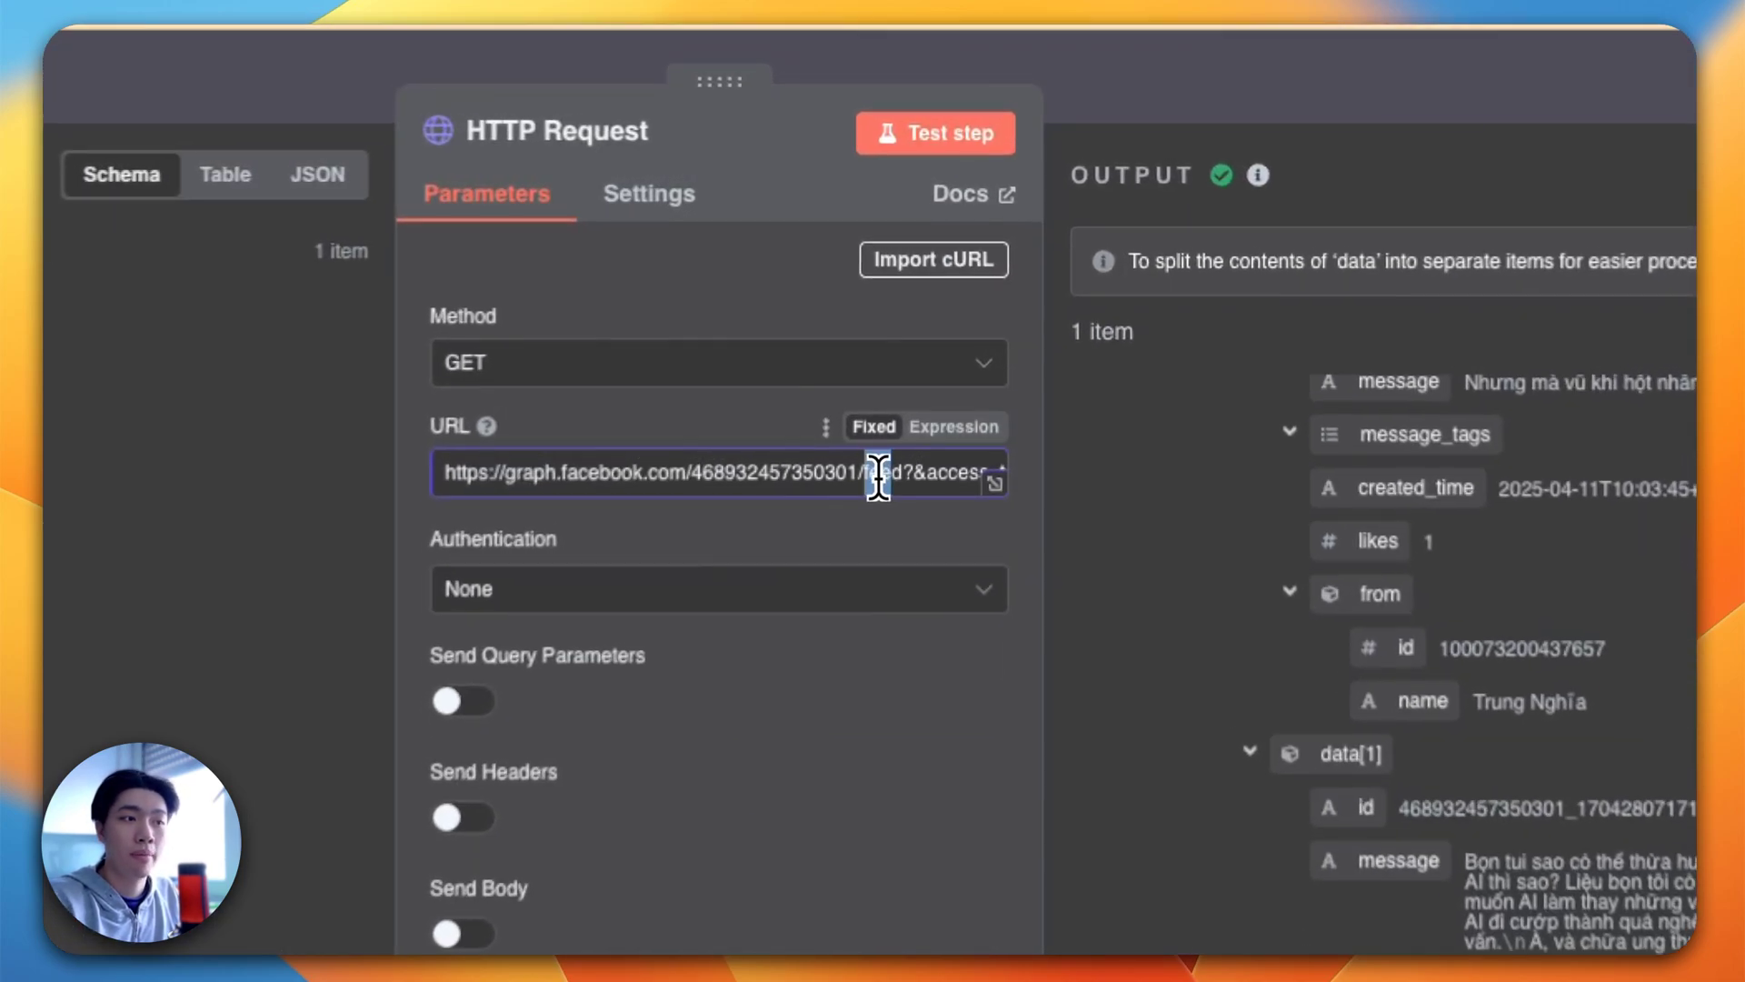
left_click(879, 476)
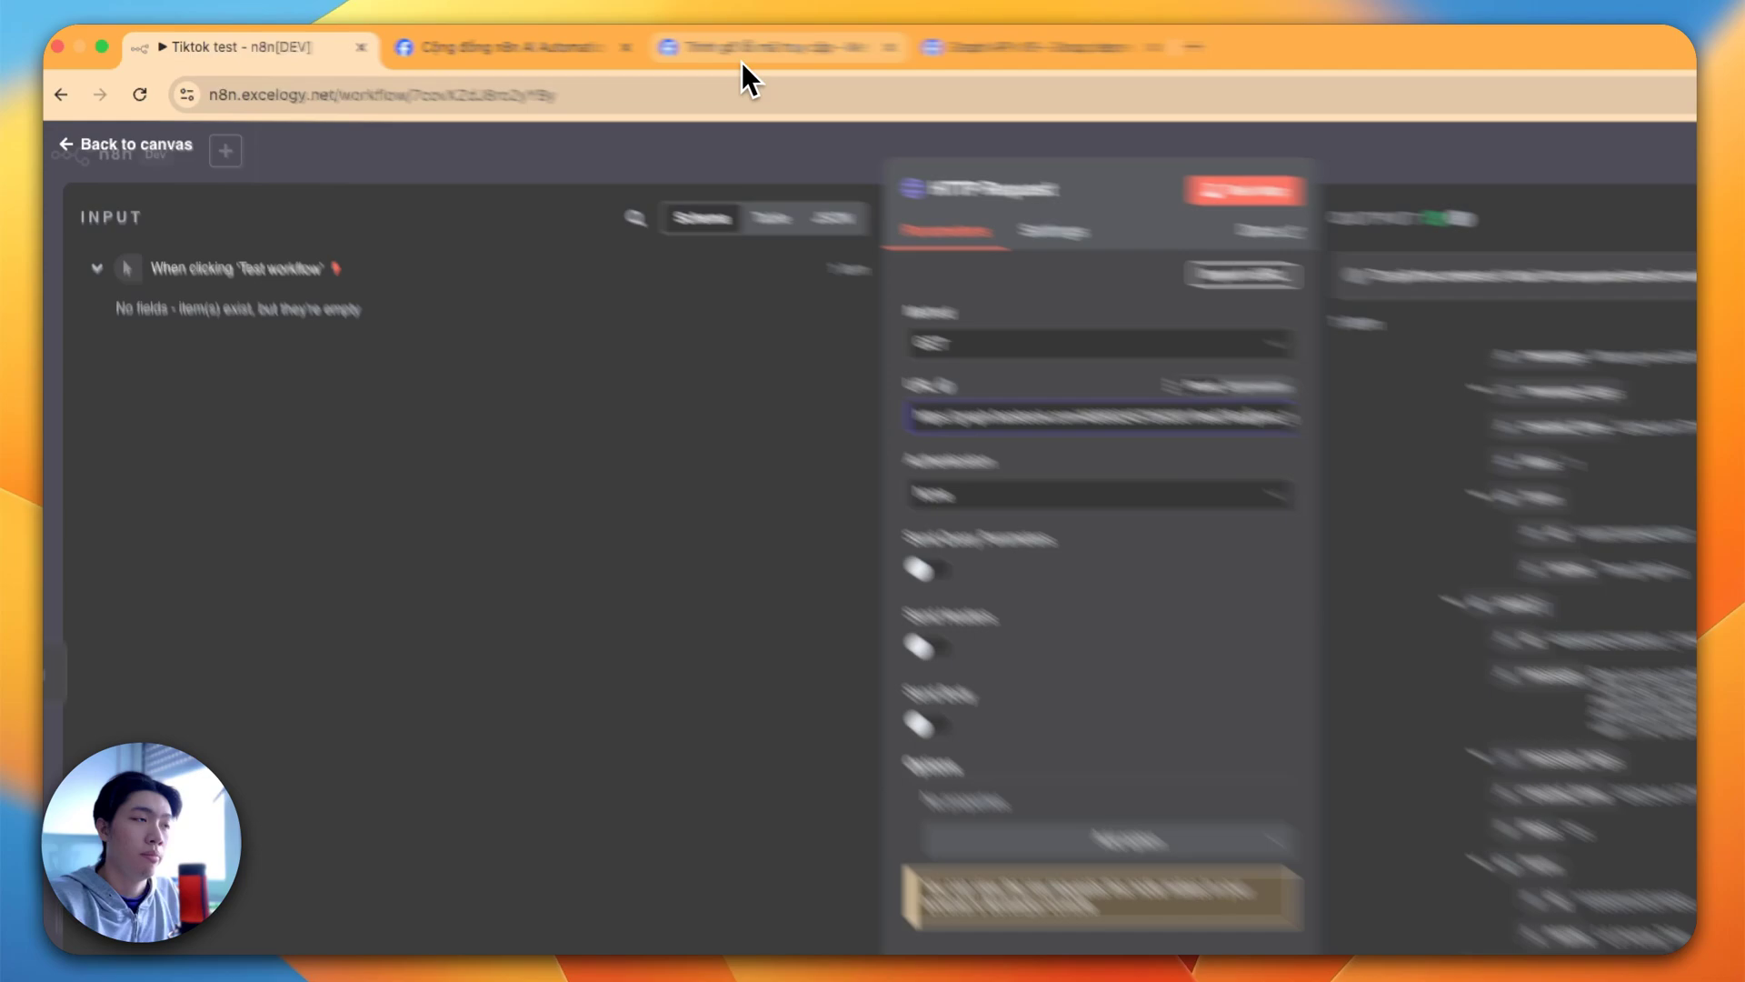
left_click(618, 42)
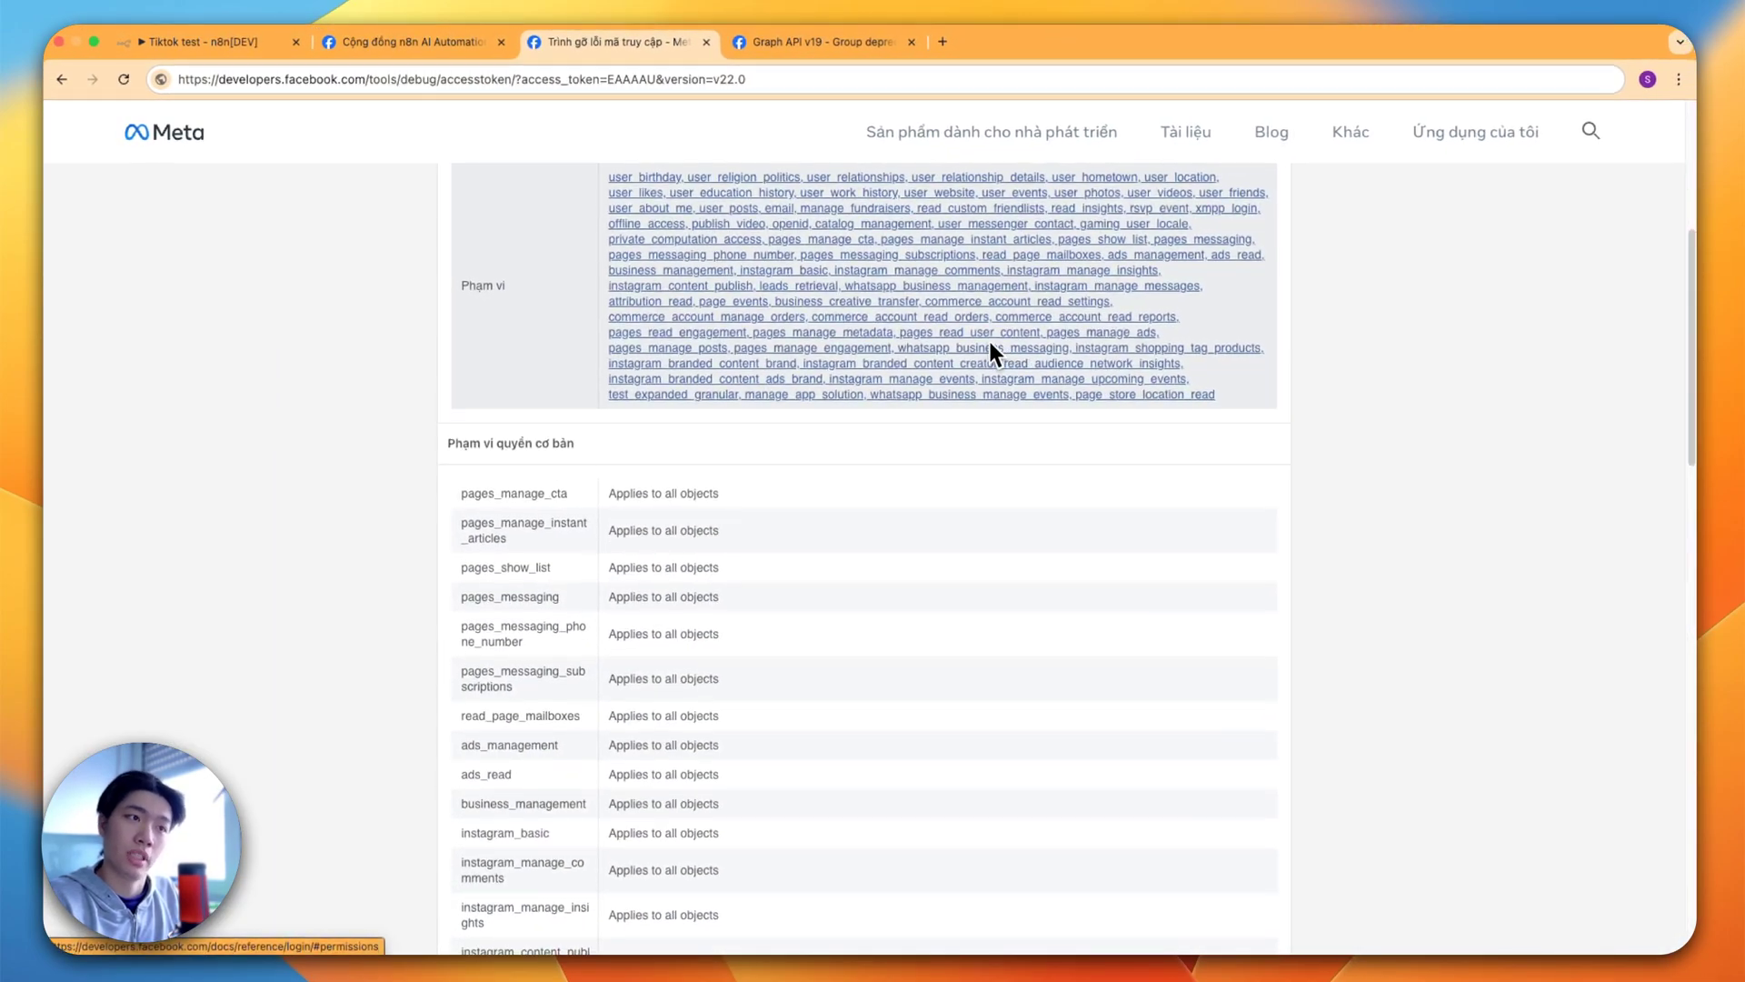
- Review the token's Phạm vi and basic permission scopes, then return to the Facebook group
scroll(848, 359, "up", 1)
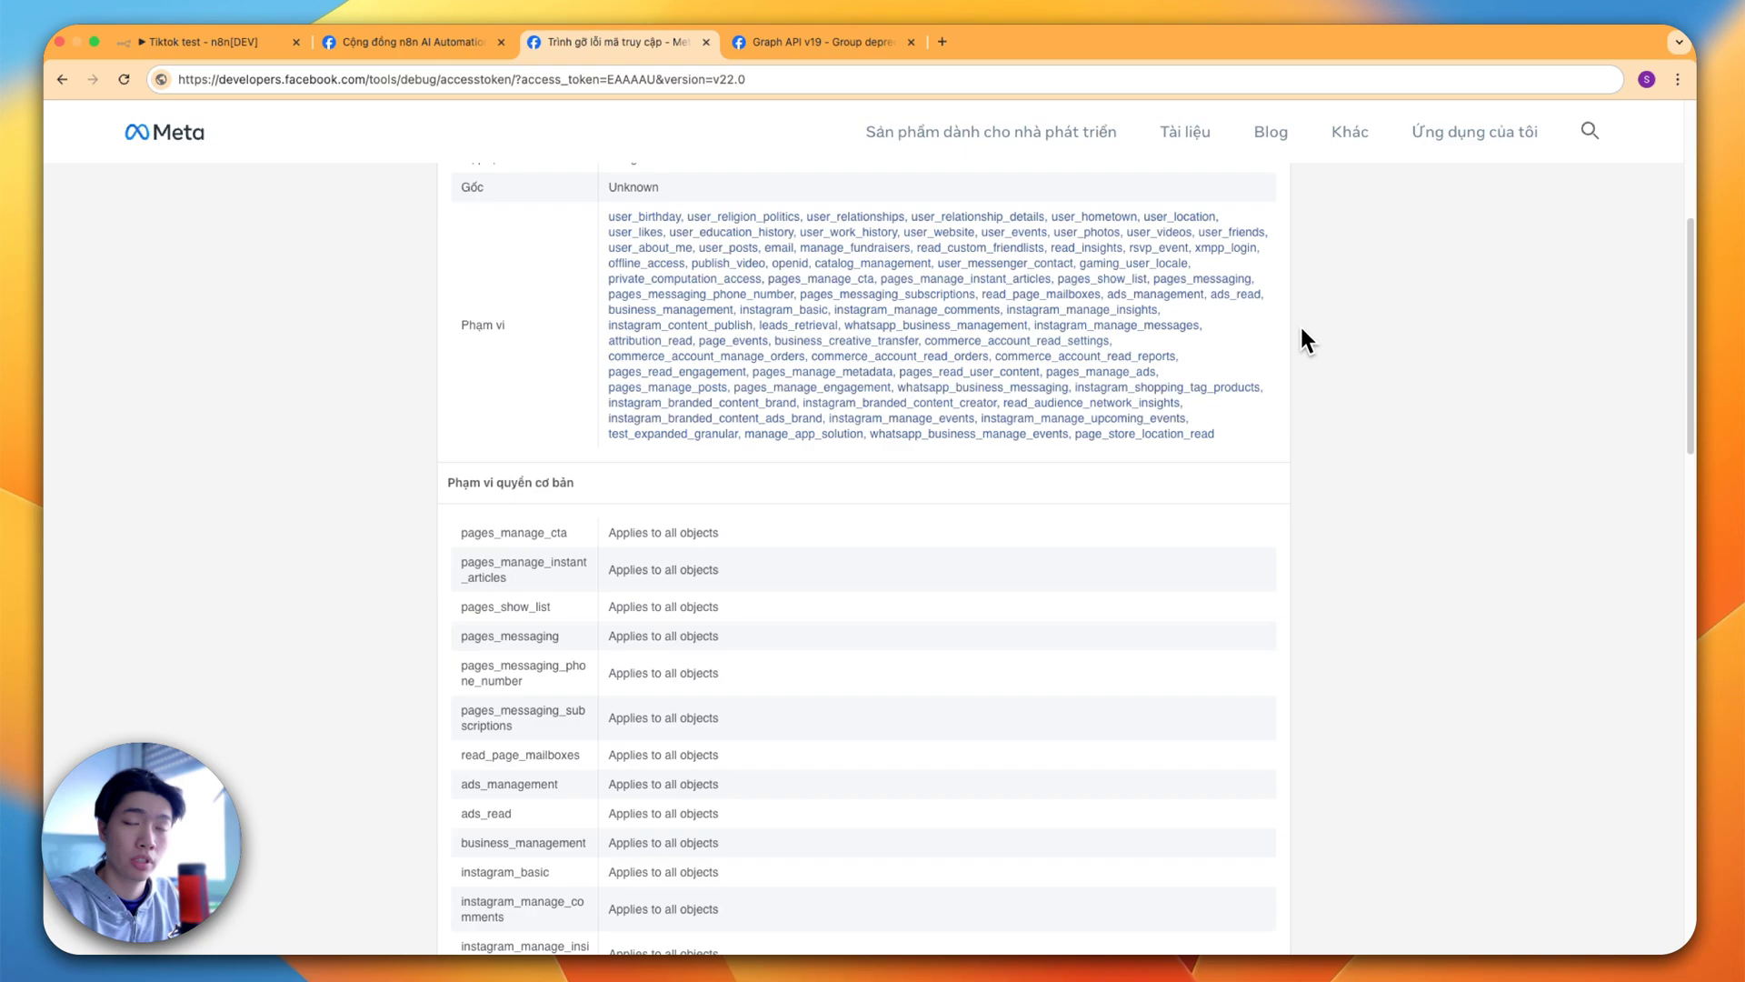
scroll(1311, 344, "up", 1)
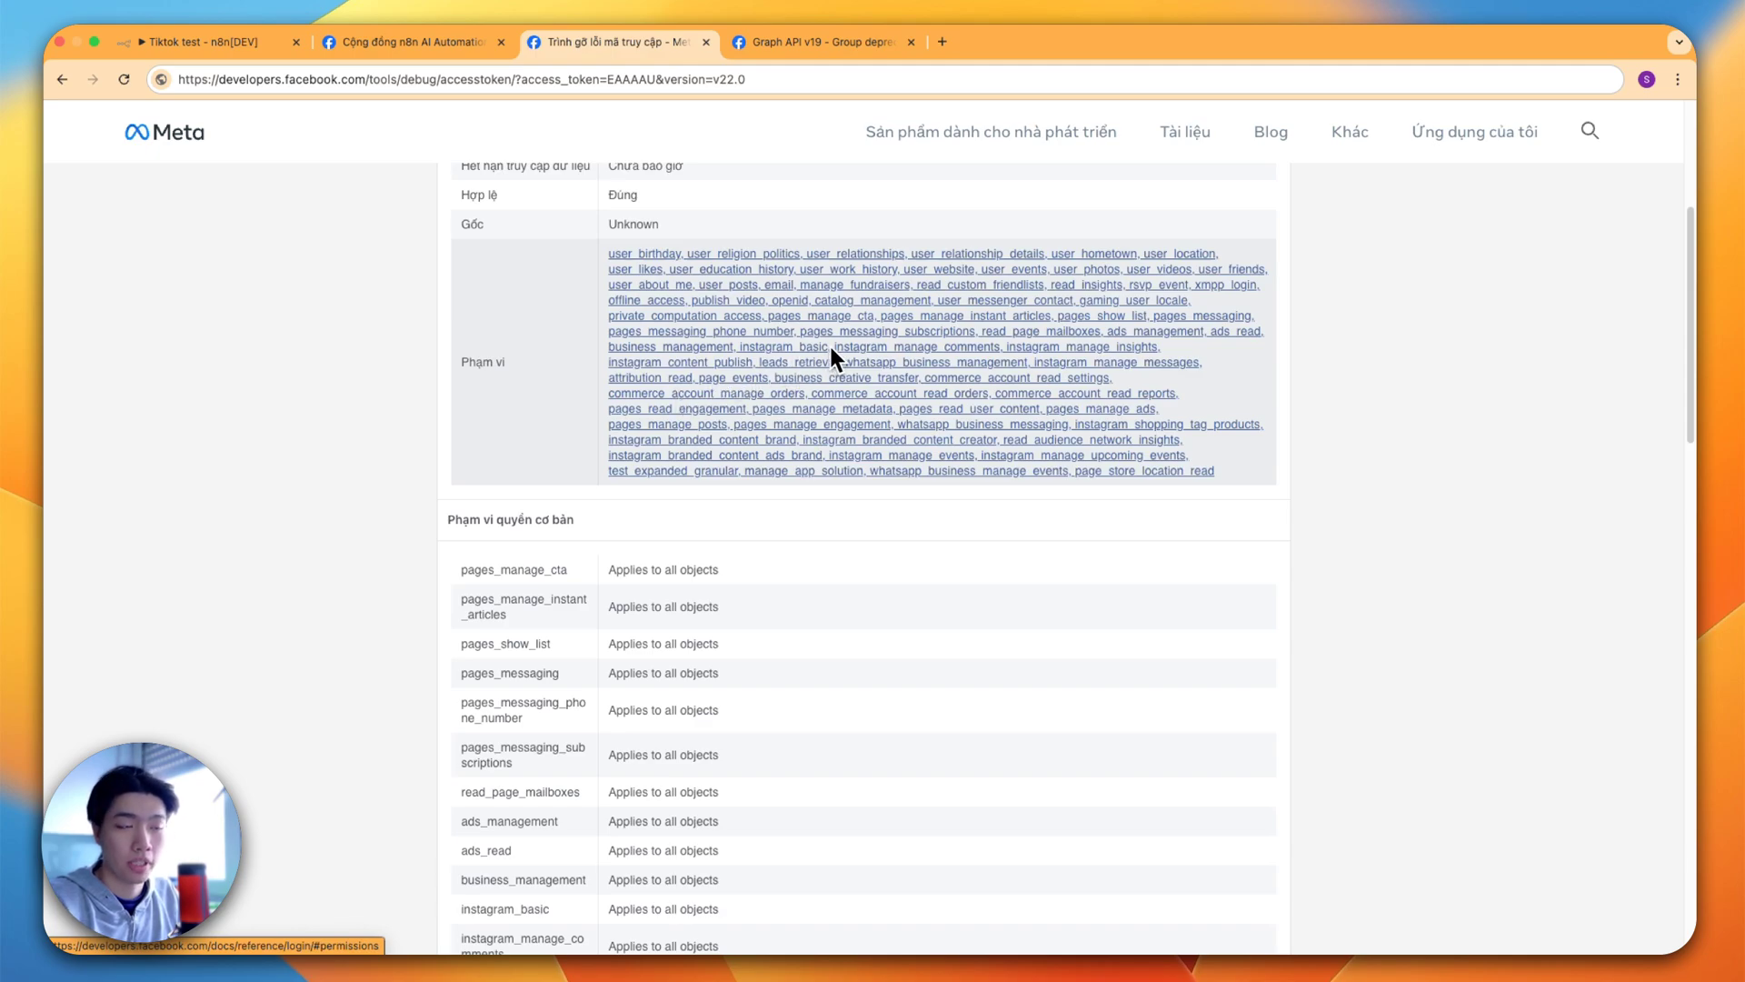
scroll(830, 351, "down", 5)
scroll(668, 355, "down", 5)
scroll(600, 455, "down", 2)
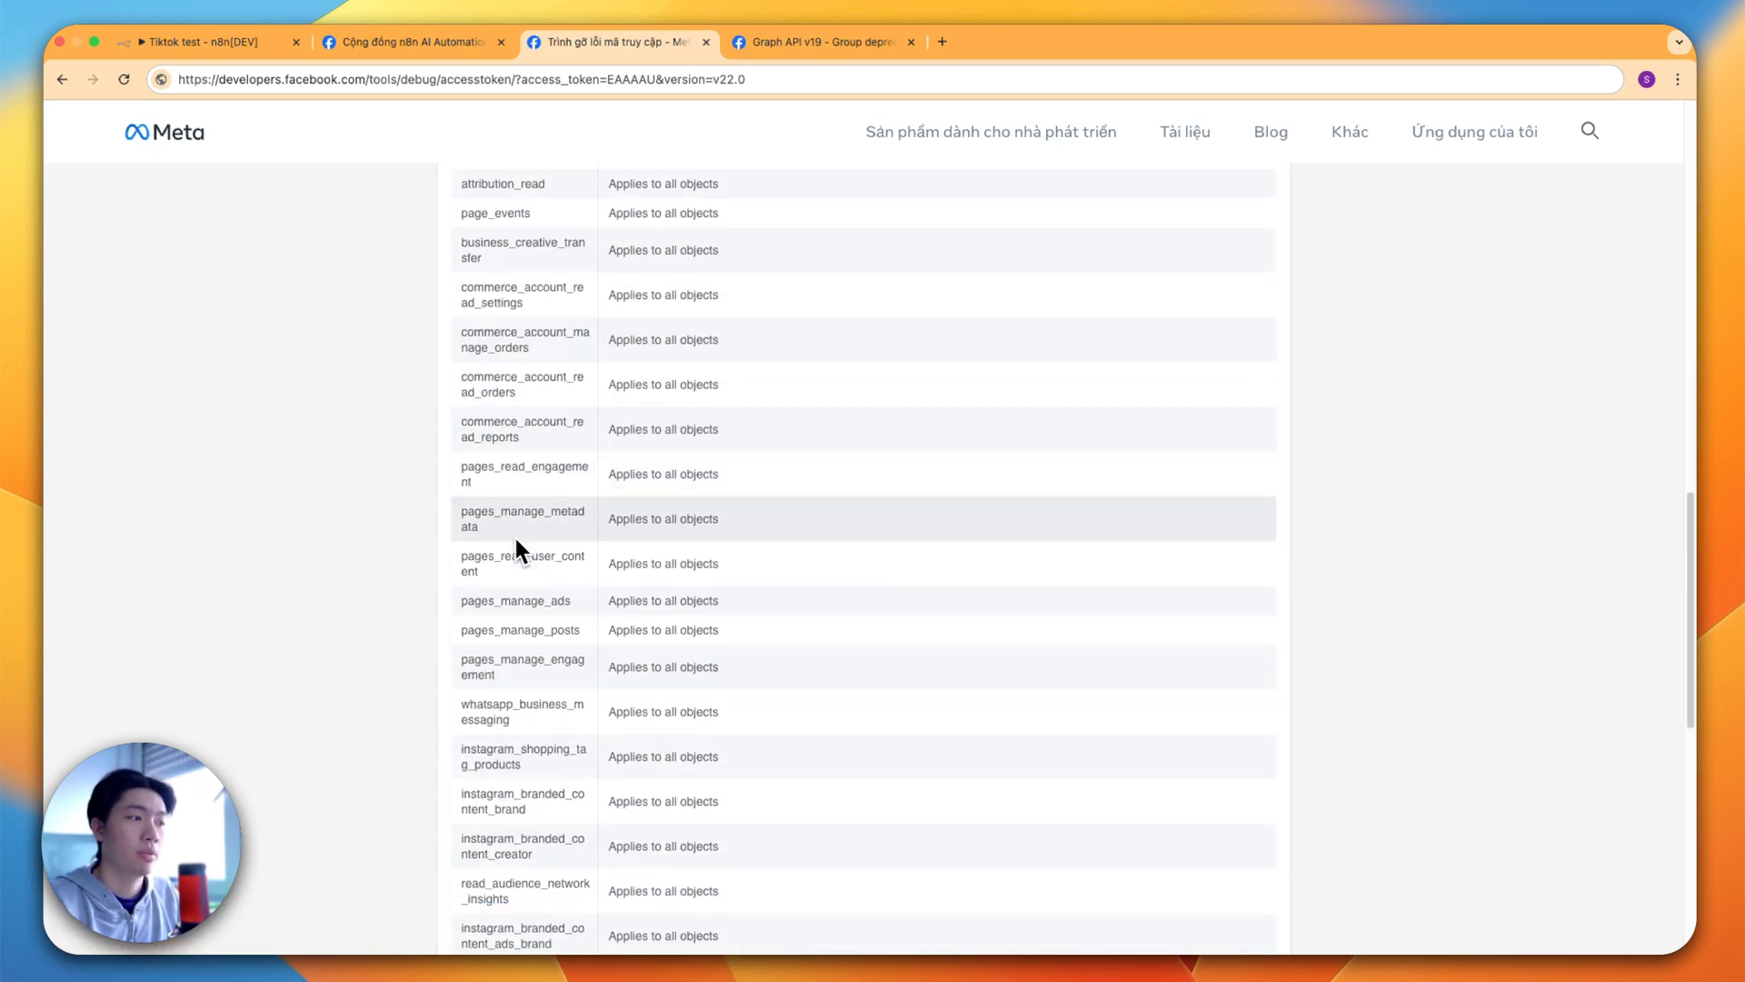
scroll(545, 518, "down", 3)
scroll(629, 456, "up", 1)
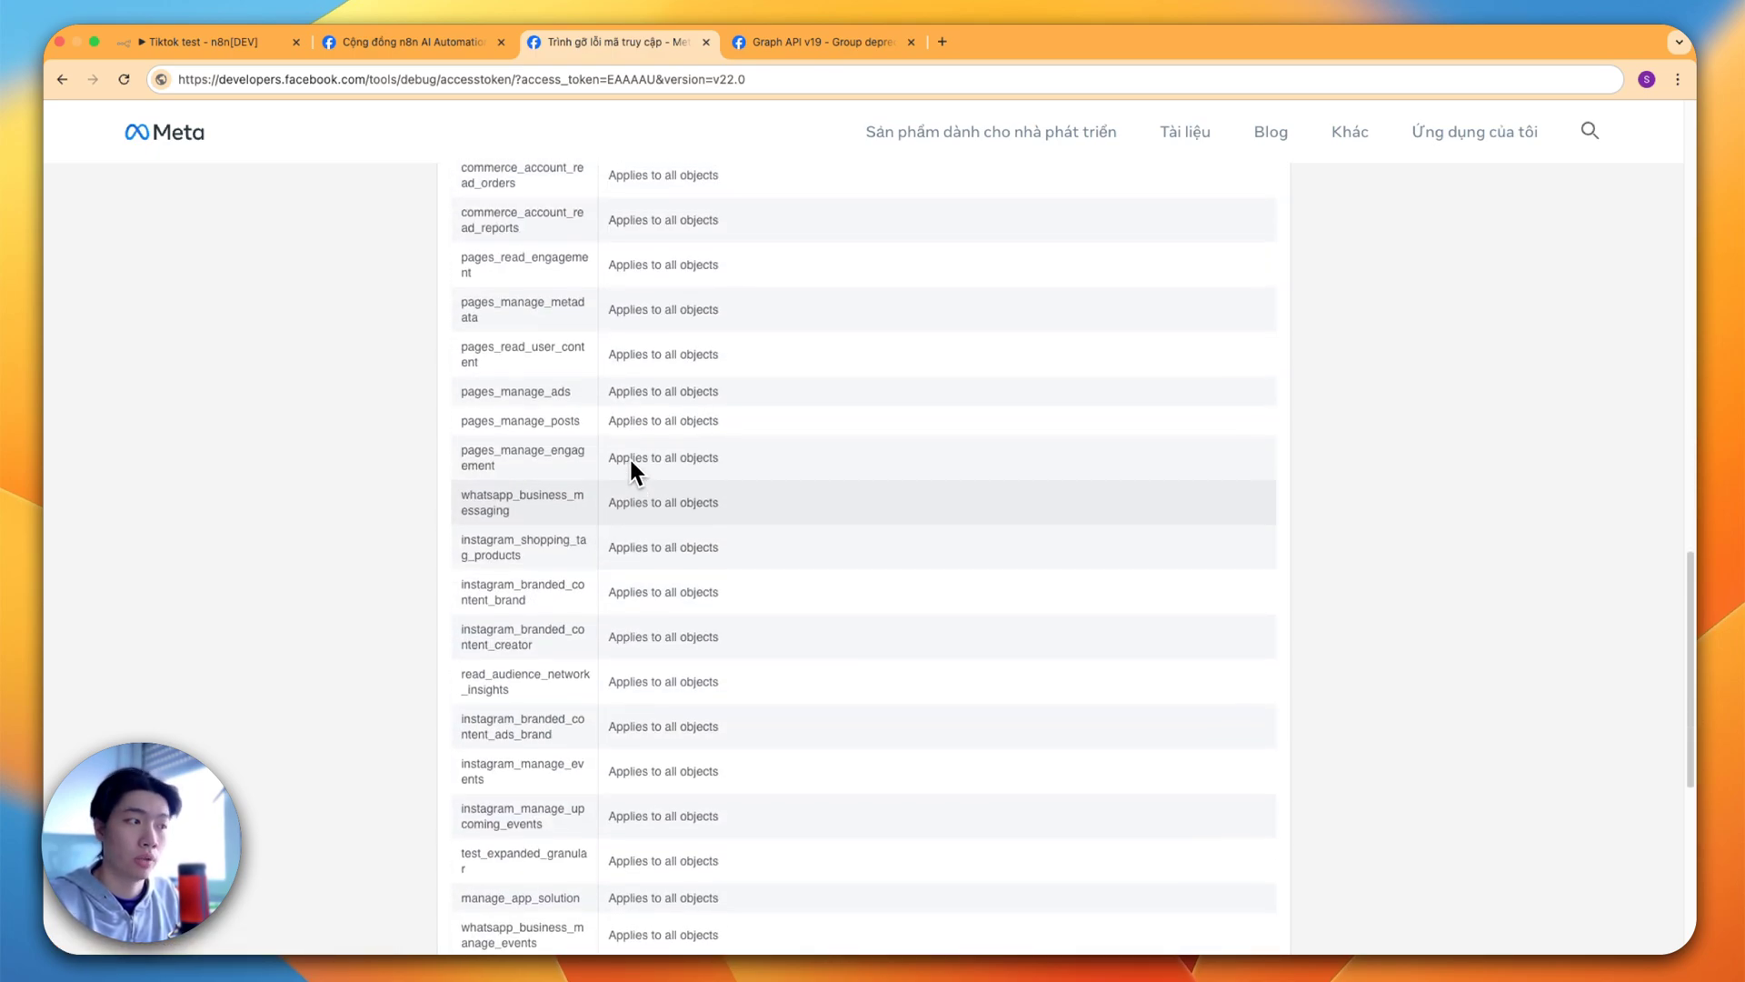
scroll(629, 455, "down", 3)
scroll(629, 455, "up", 5)
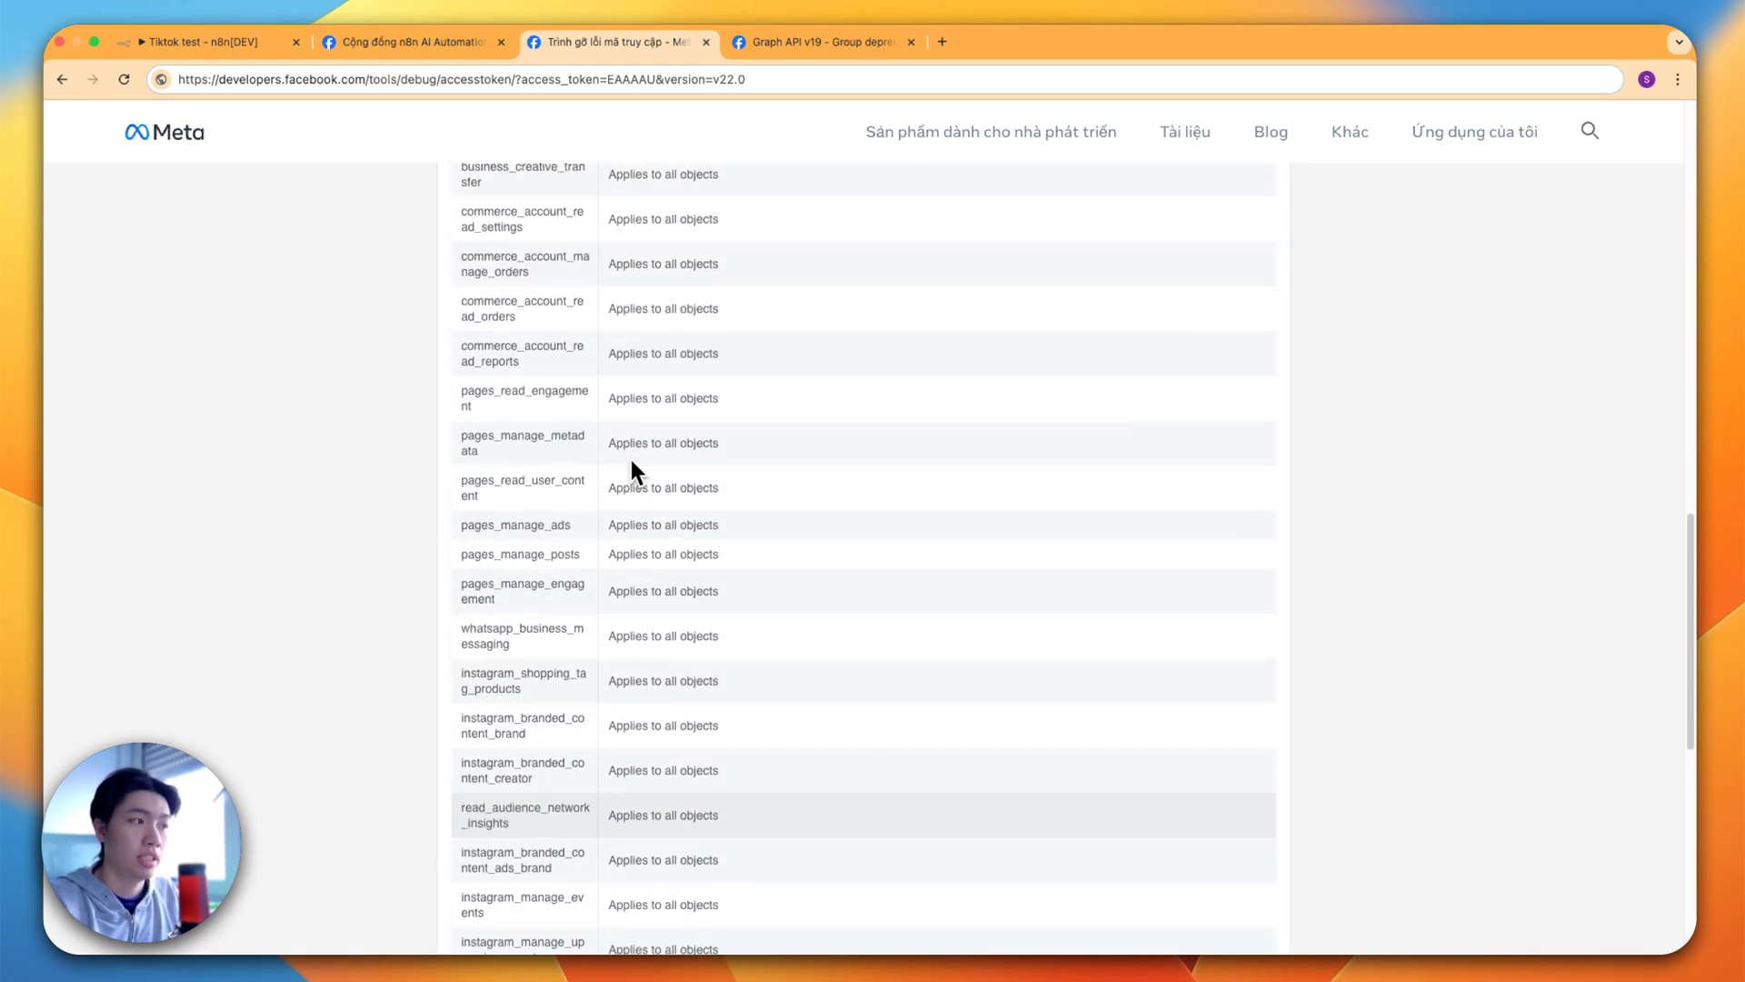
scroll(631, 462, "up", 3)
scroll(632, 462, "up", 3)
scroll(631, 461, "up", 3)
scroll(631, 462, "up", 2)
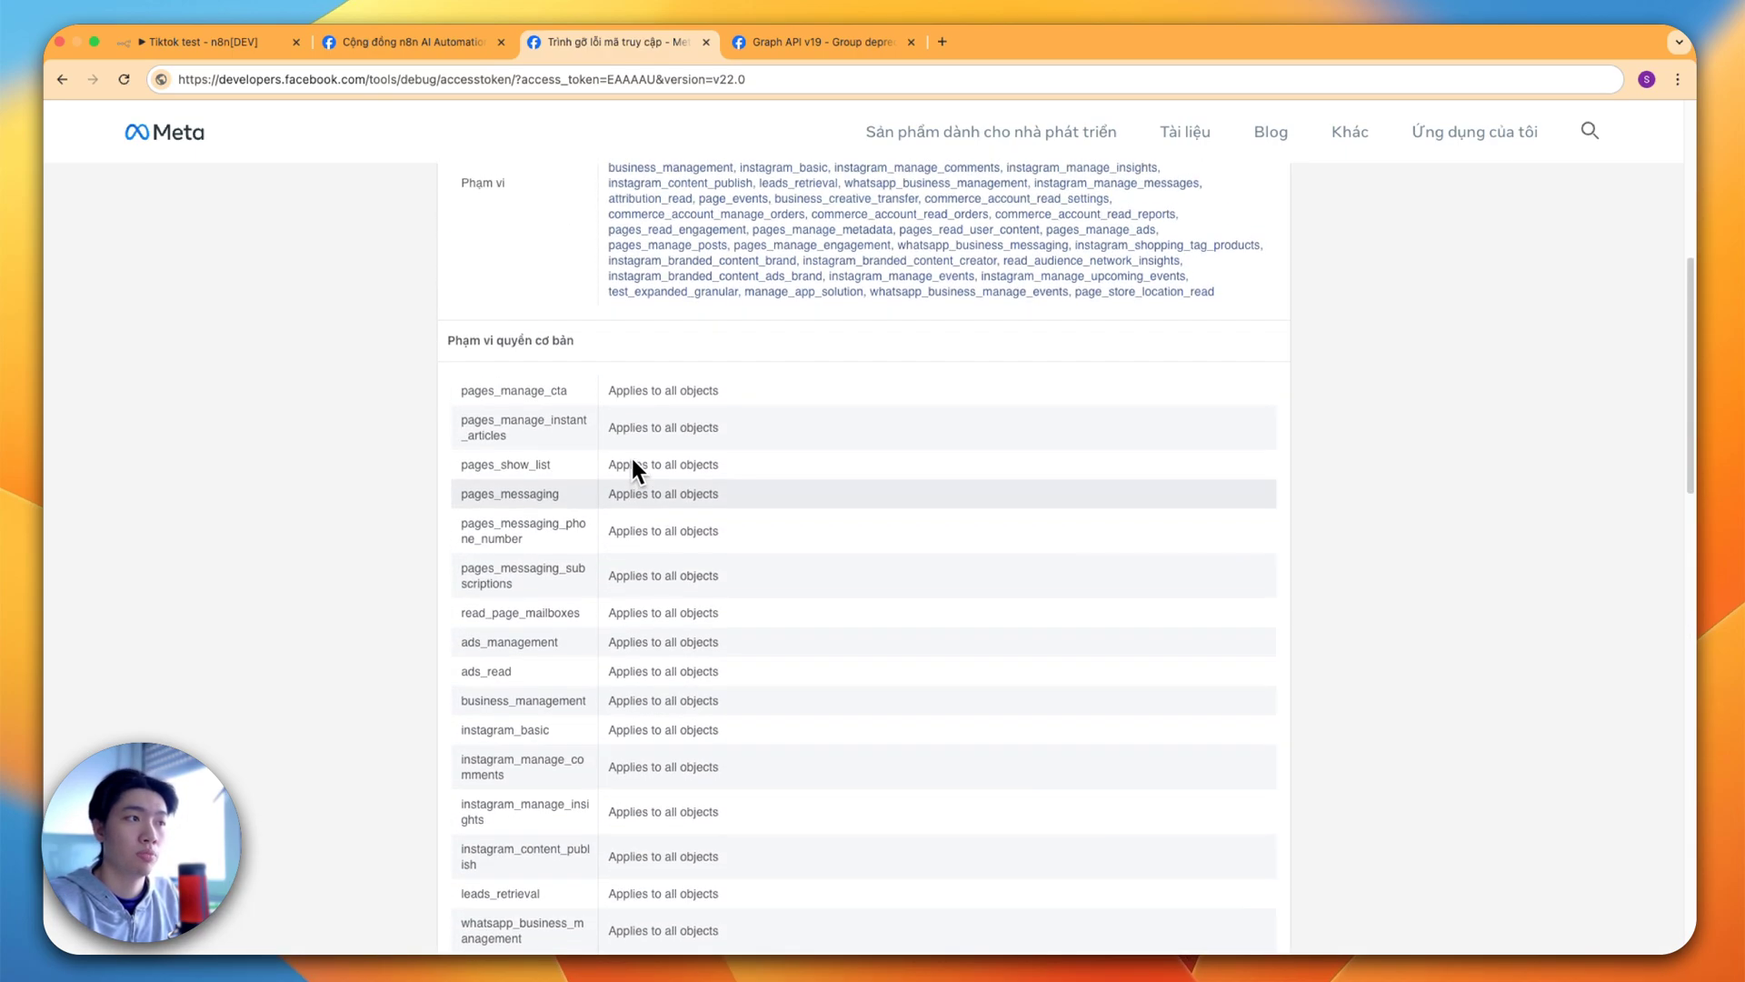
scroll(631, 455, "up", 1)
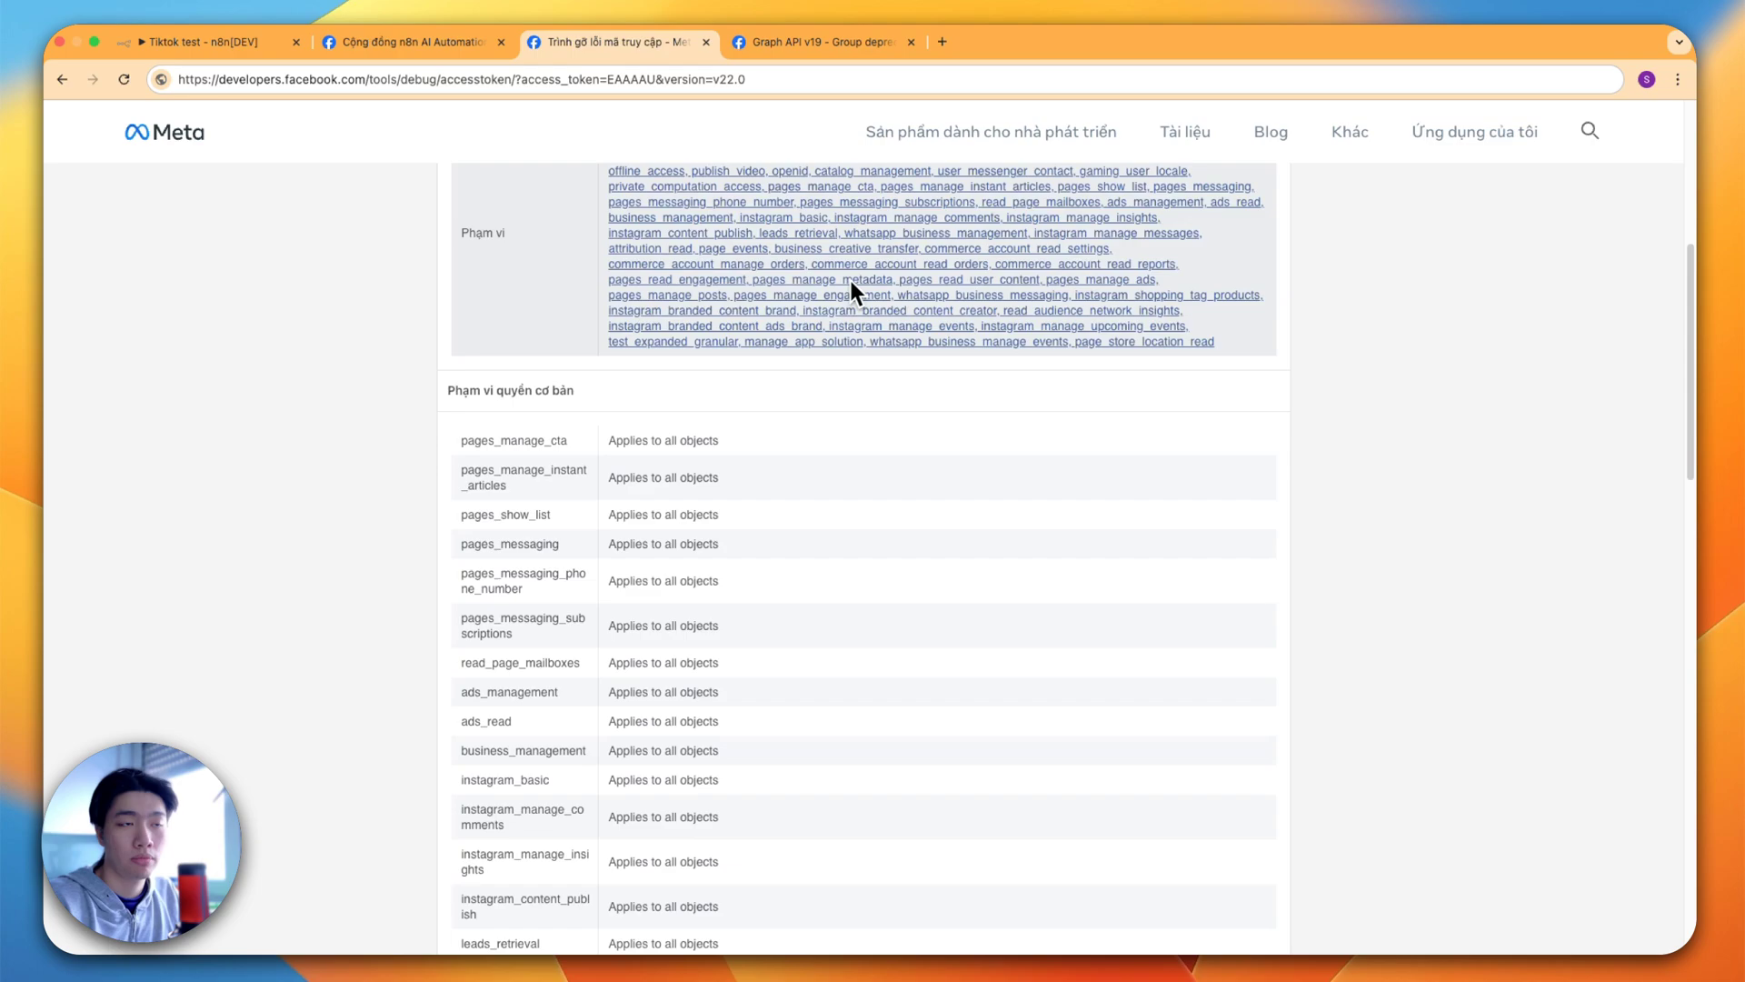
scroll(864, 255, "up", 1)
scroll(1078, 246, "up", 1)
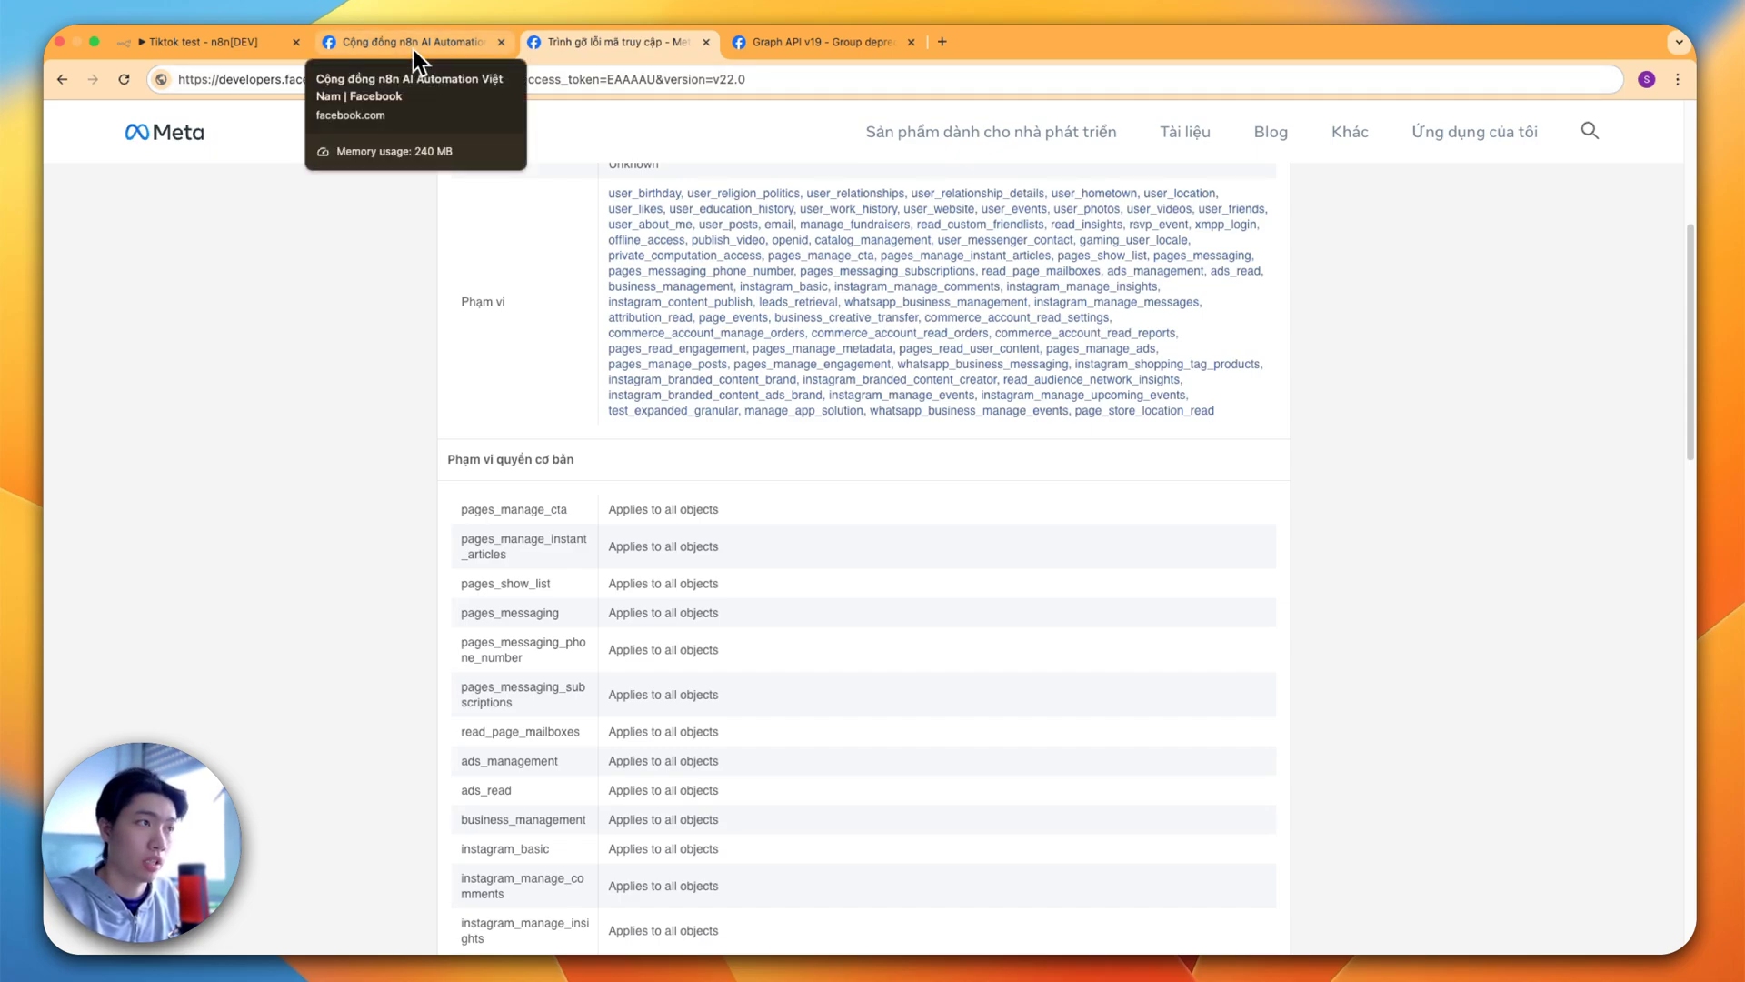
left_click(413, 49)
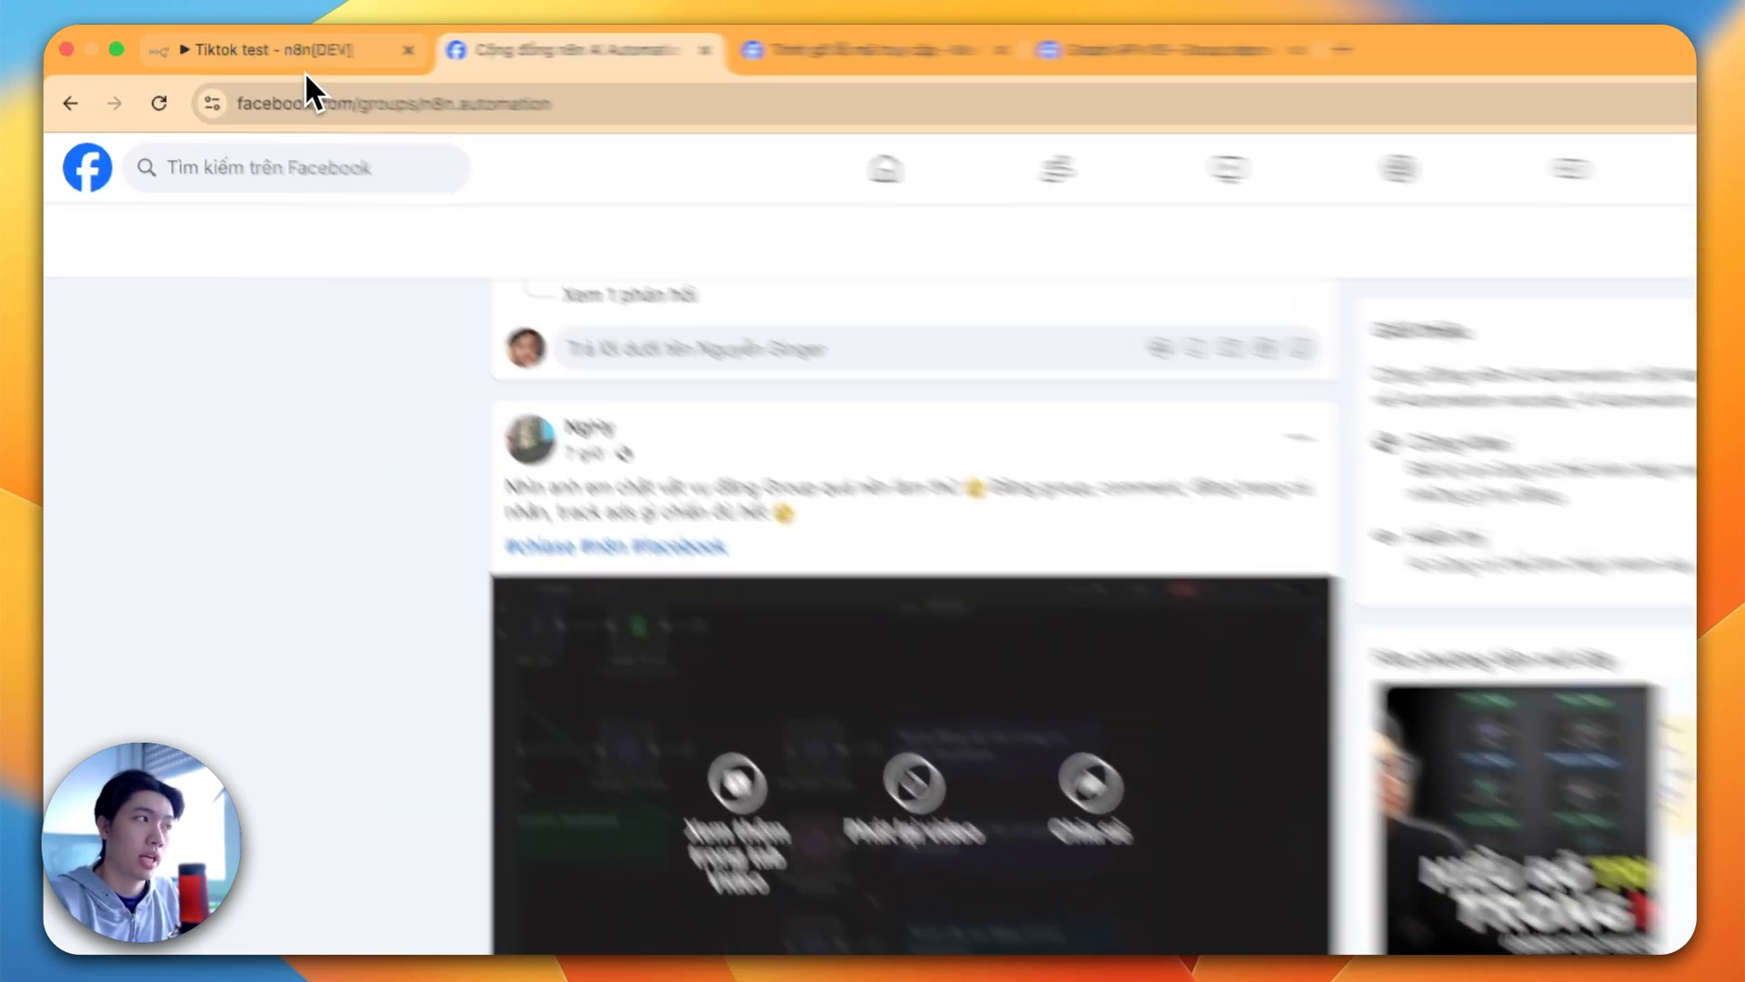
left_click(218, 42)
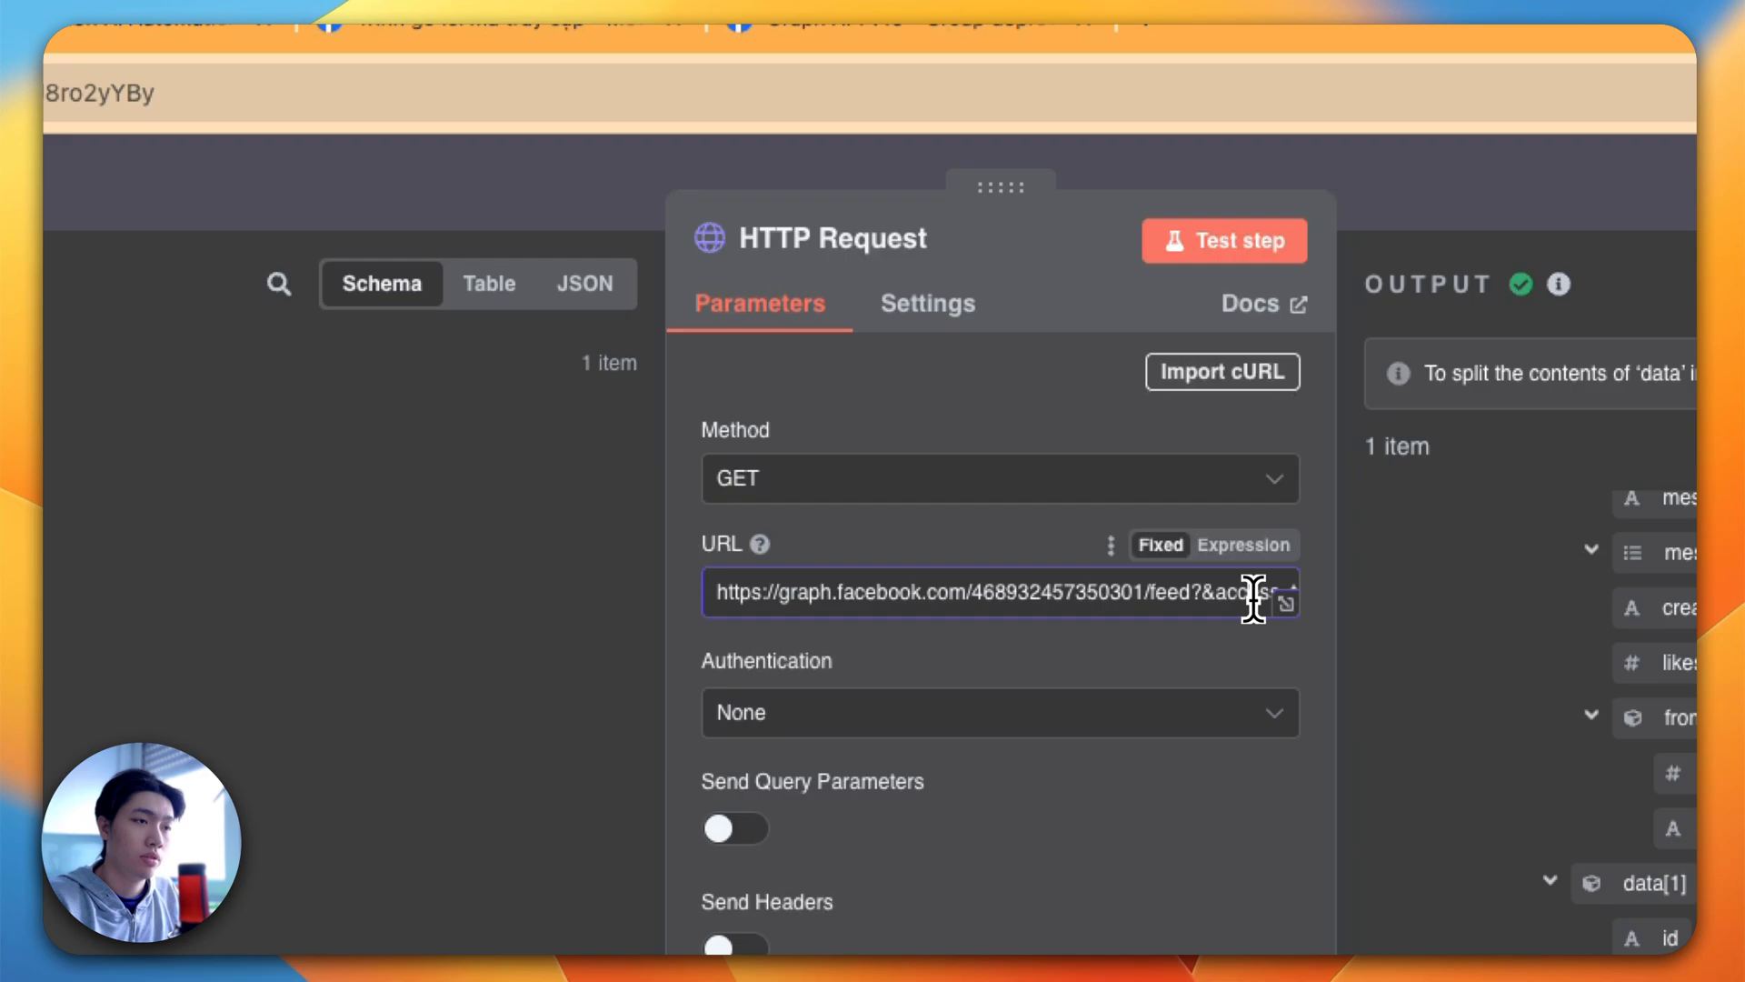
left_click(1254, 600)
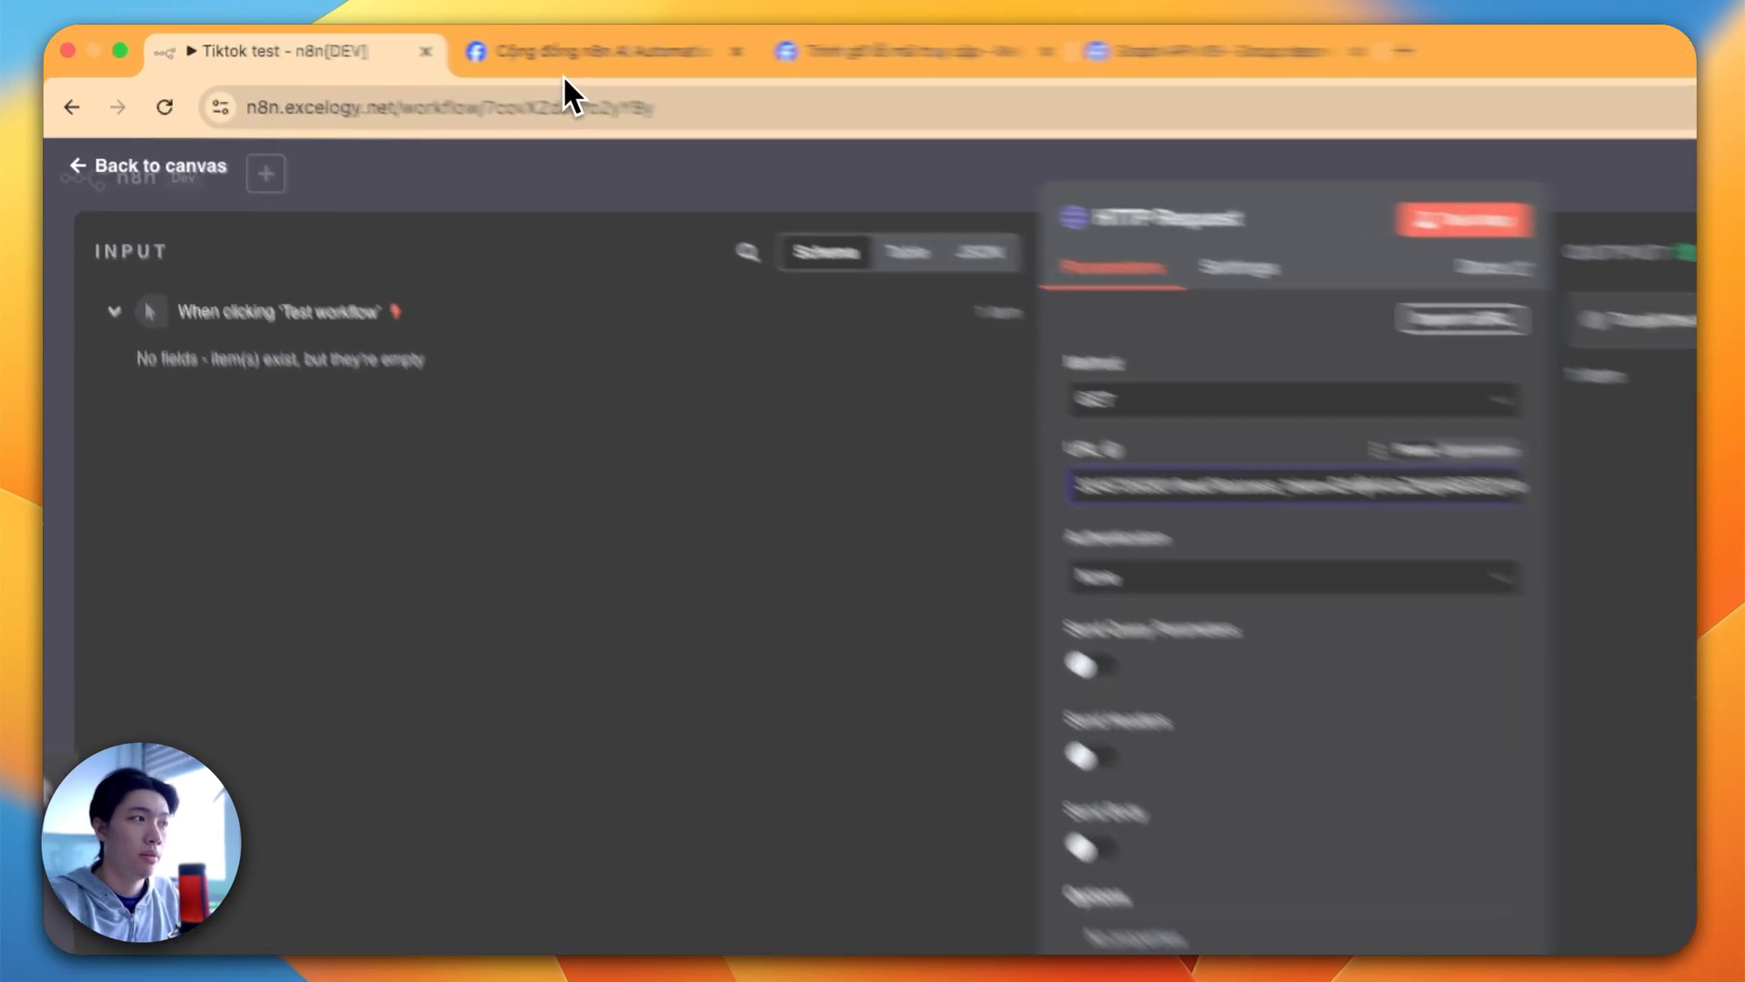
- Switch back to the n8n AI Automation Facebook group page
left_click(414, 42)
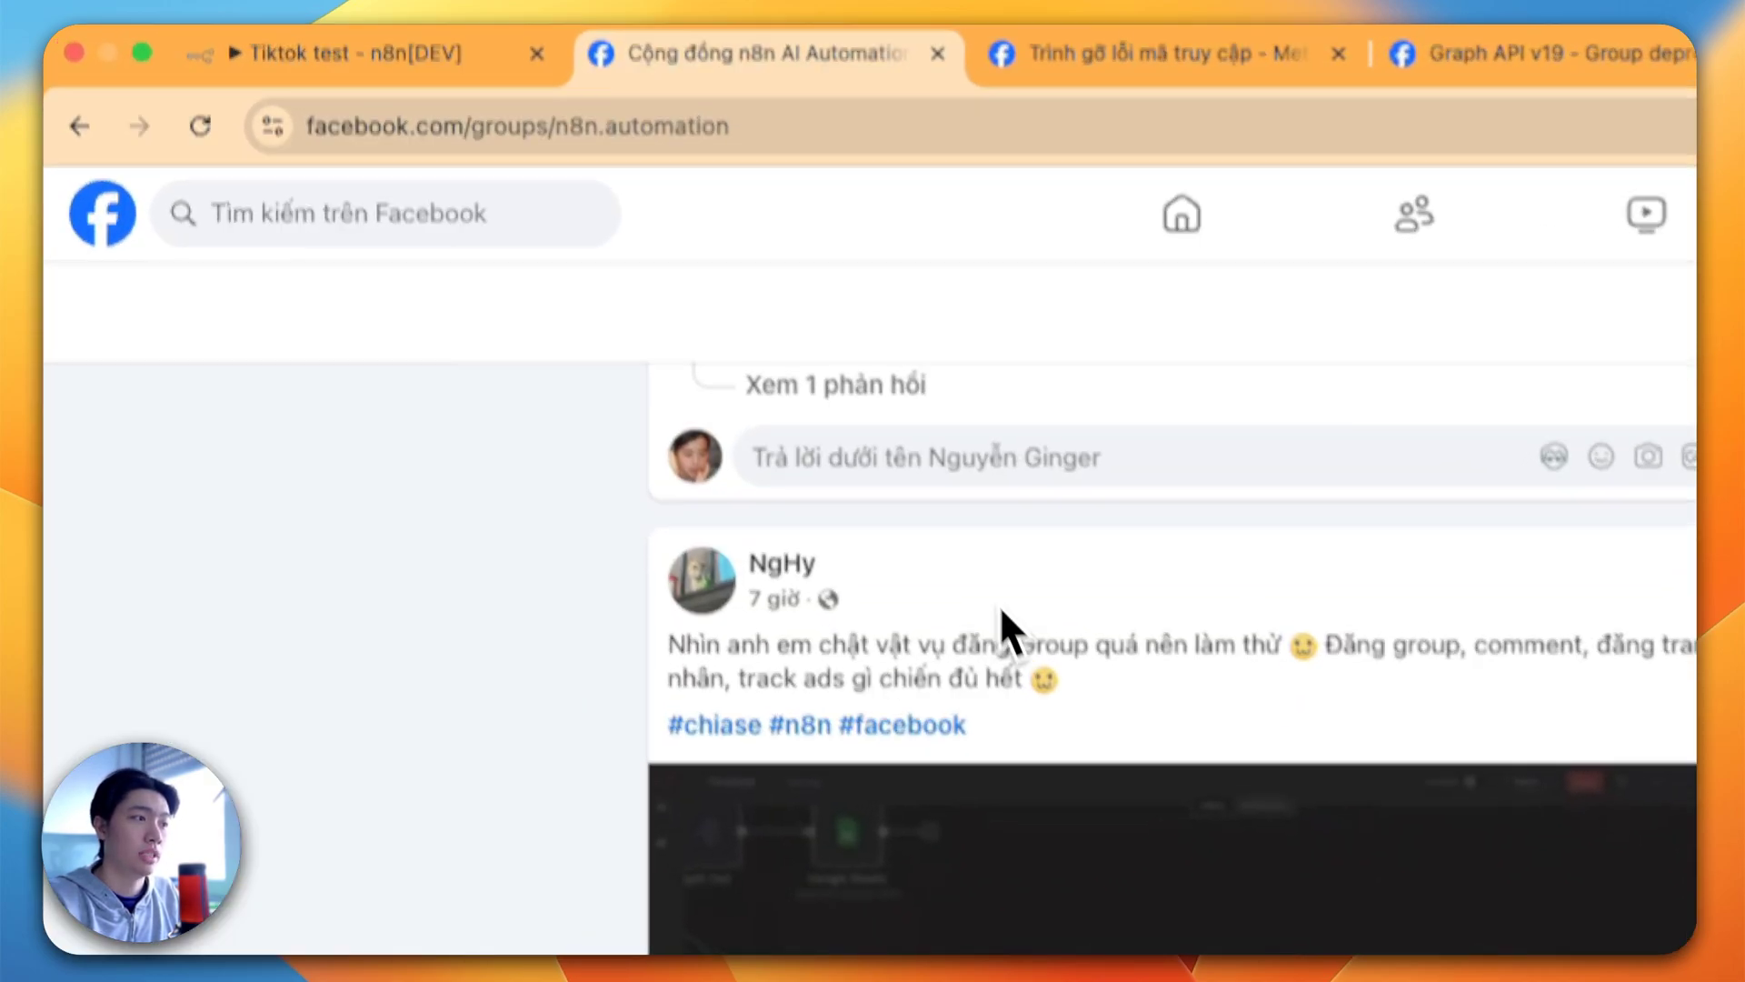